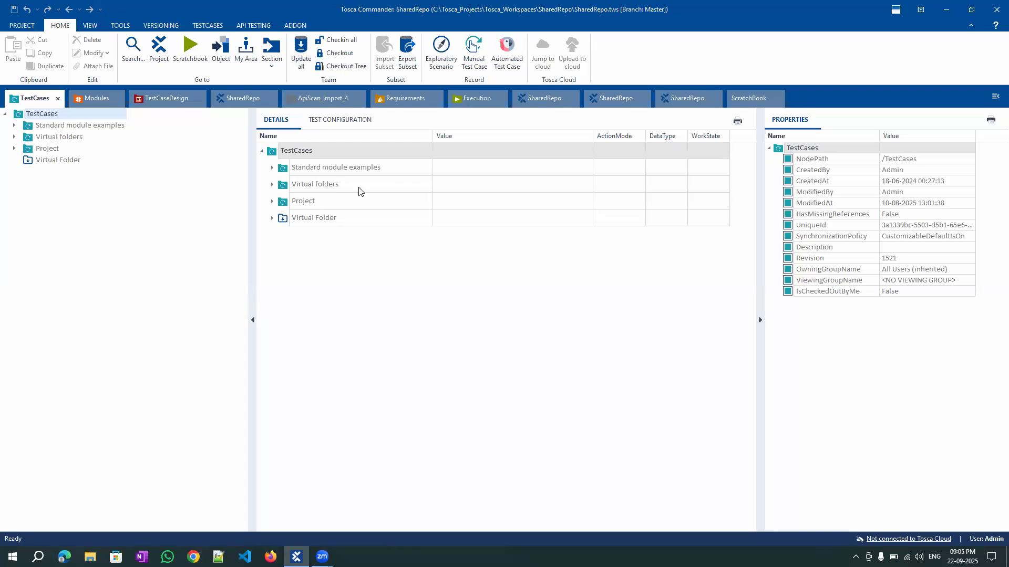
Expand the Project folder under TestCases and check it out
left_click(14, 148)
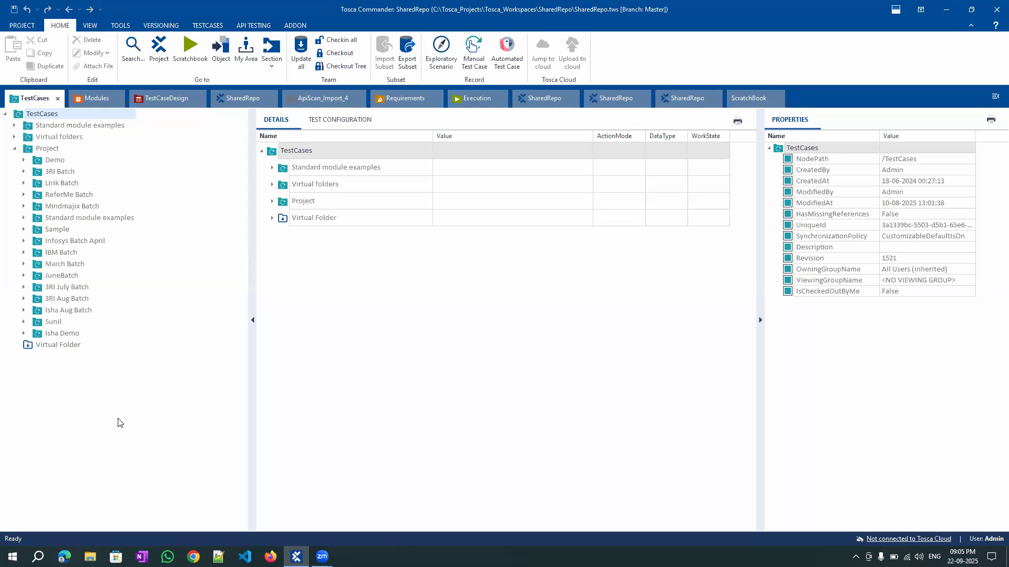
left_click(53, 148)
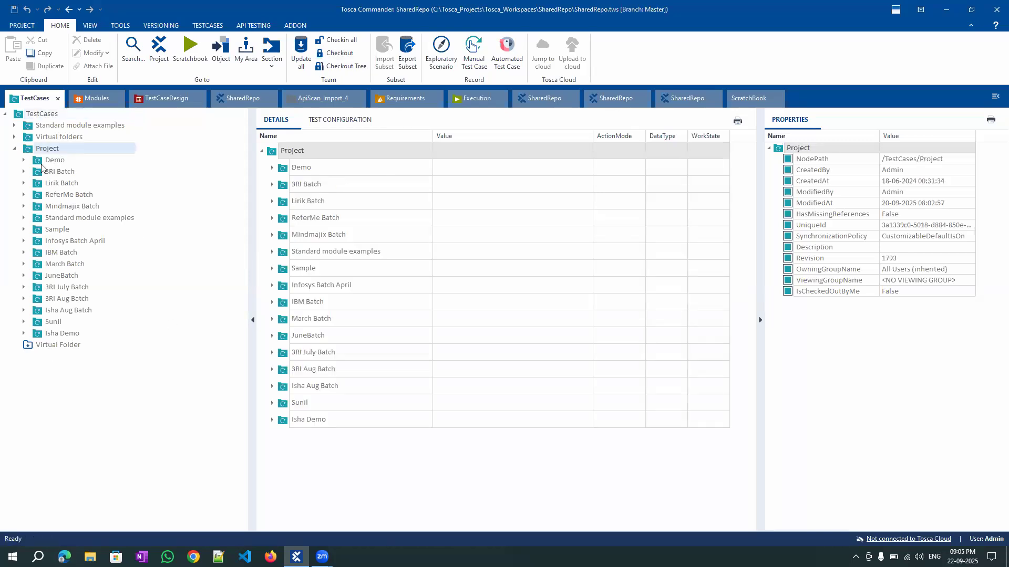
left_click(14, 149)
left_click(15, 149)
right_click(53, 151)
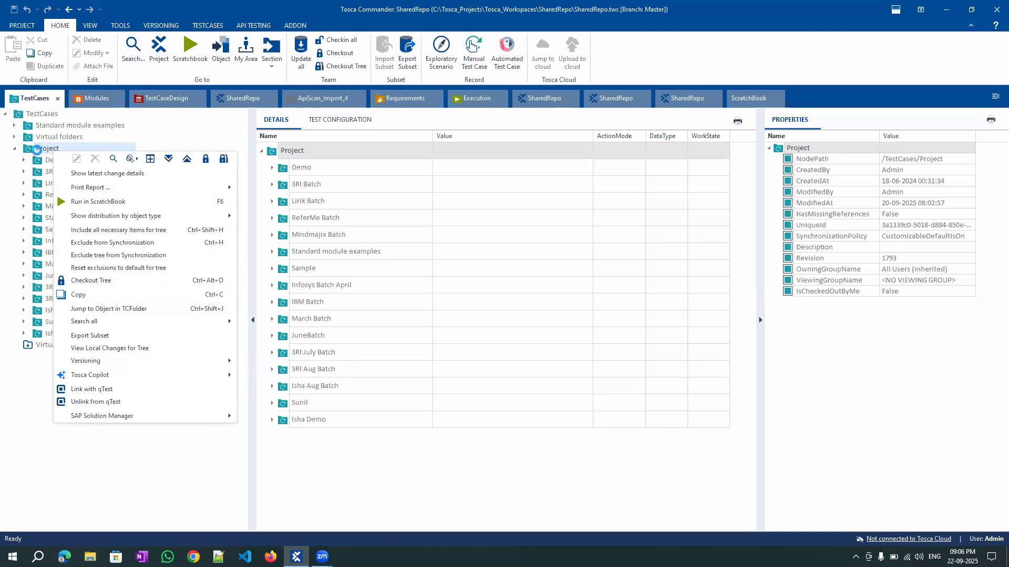
right_click(37, 150)
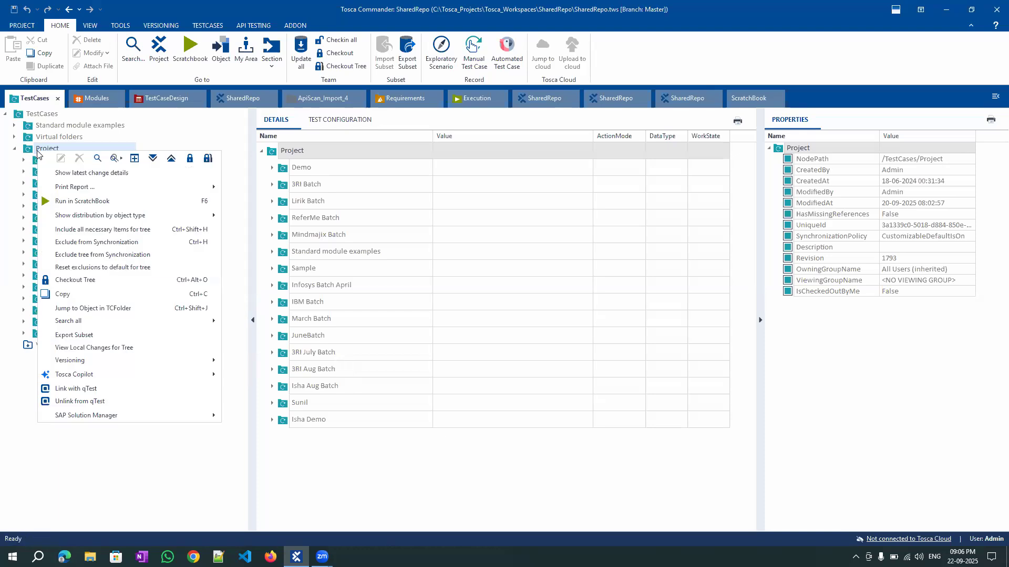
left_click(190, 159)
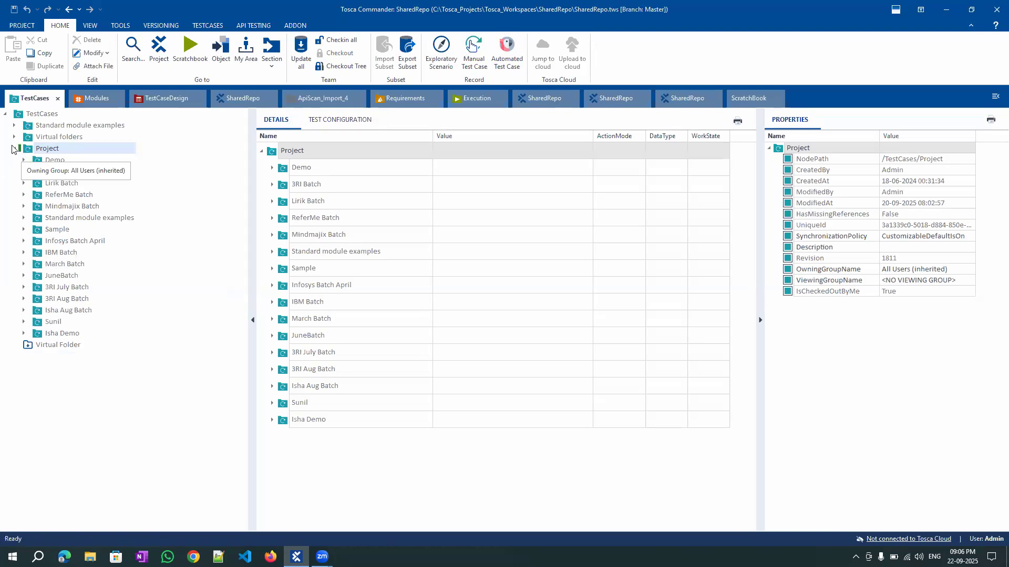
Create a subfolder named Dummy inside the Project folder and check in all changes
right_click(58, 150)
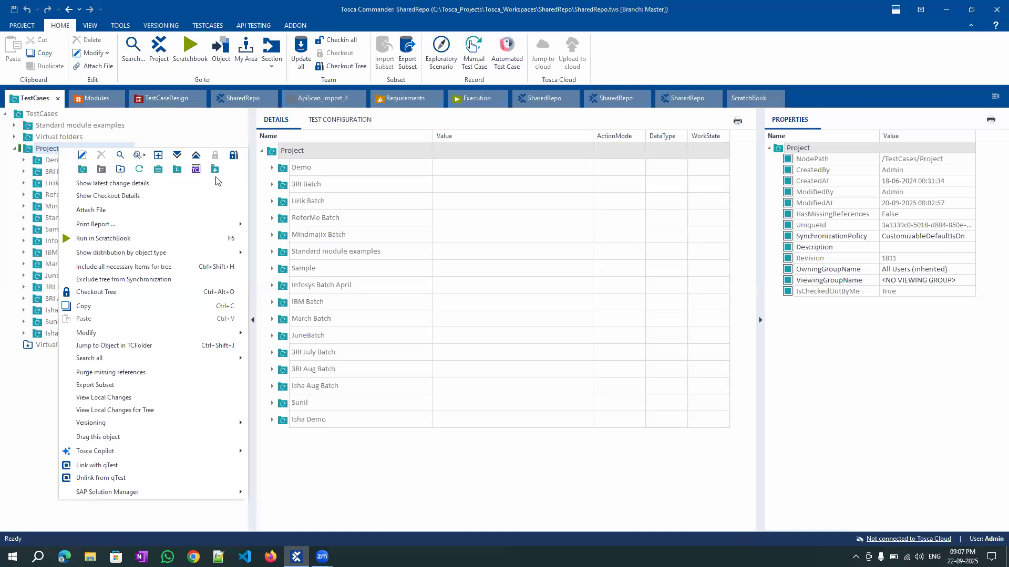
left_click(81, 170)
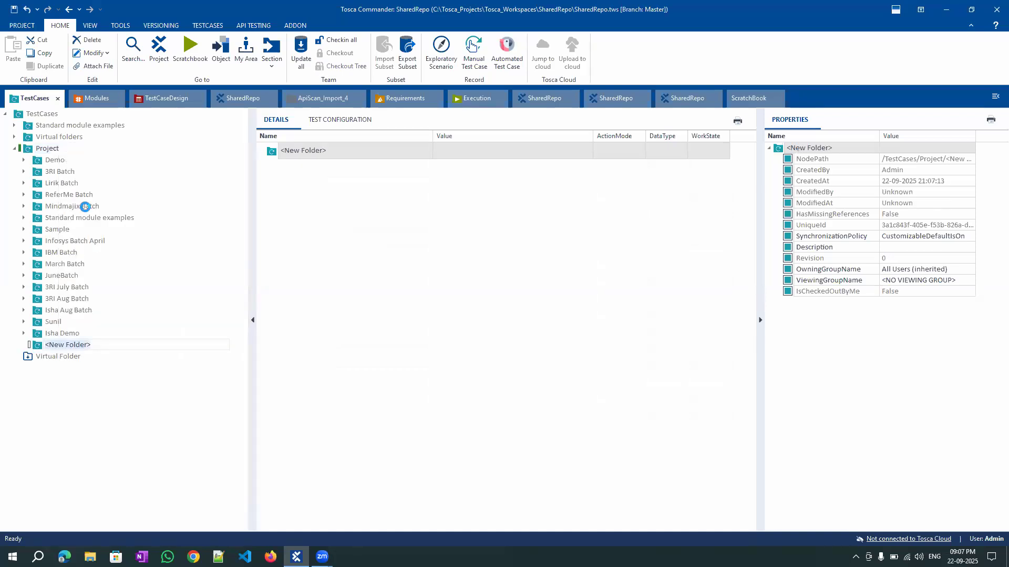
type("Dummy")
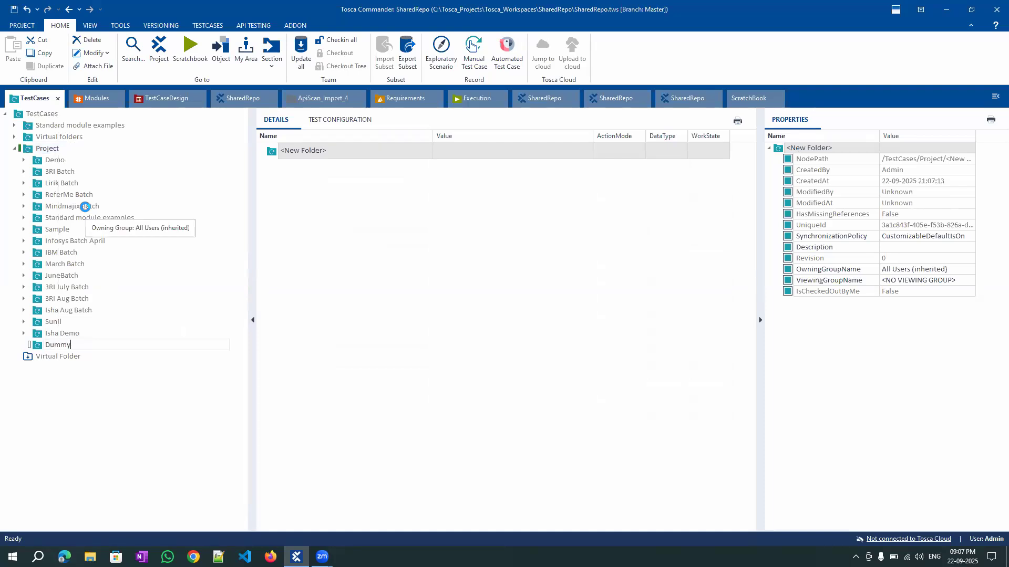
key("Return")
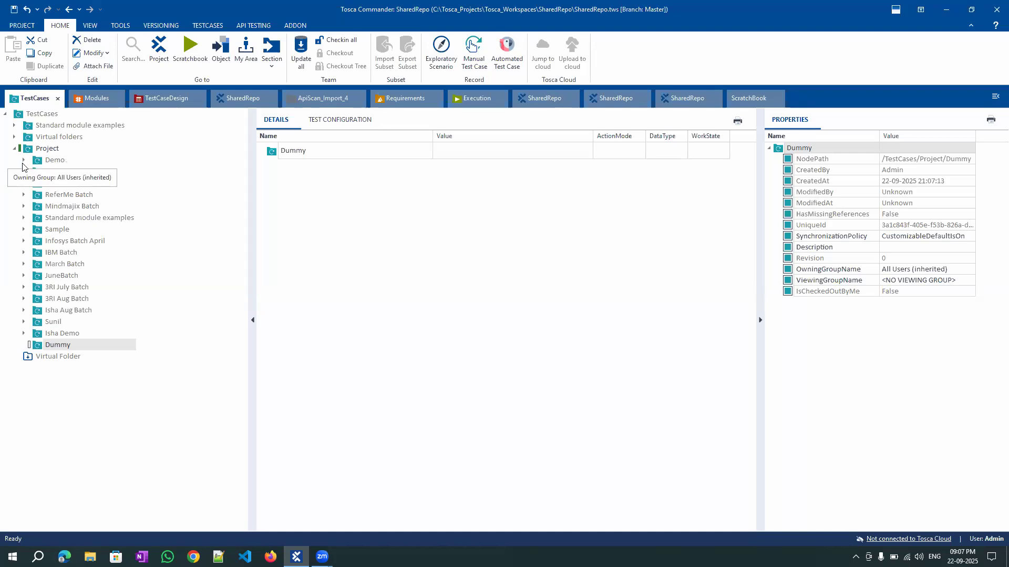
left_click(337, 45)
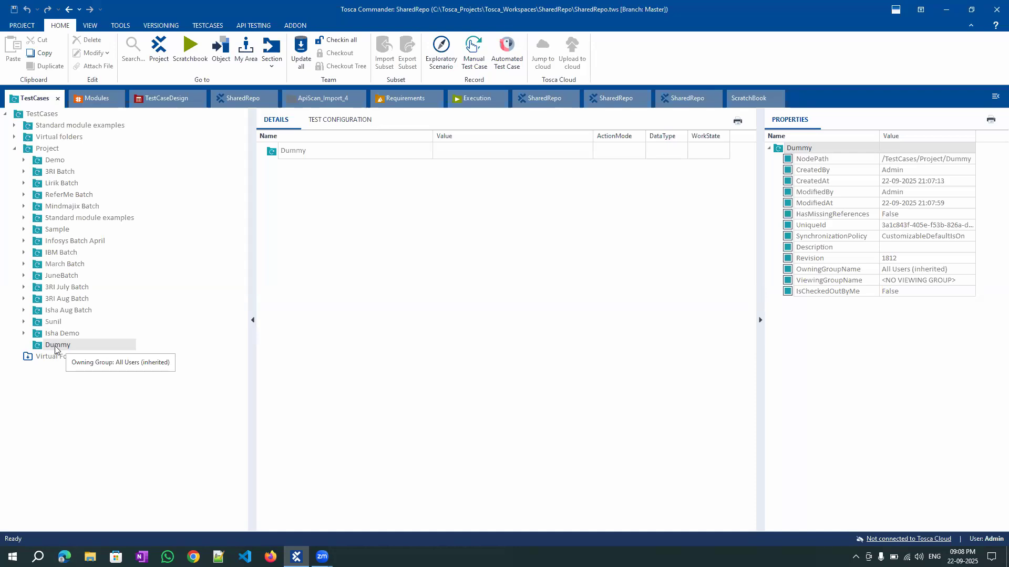
Select the Dummy folder and update all objects from the shared repository
key("Up")
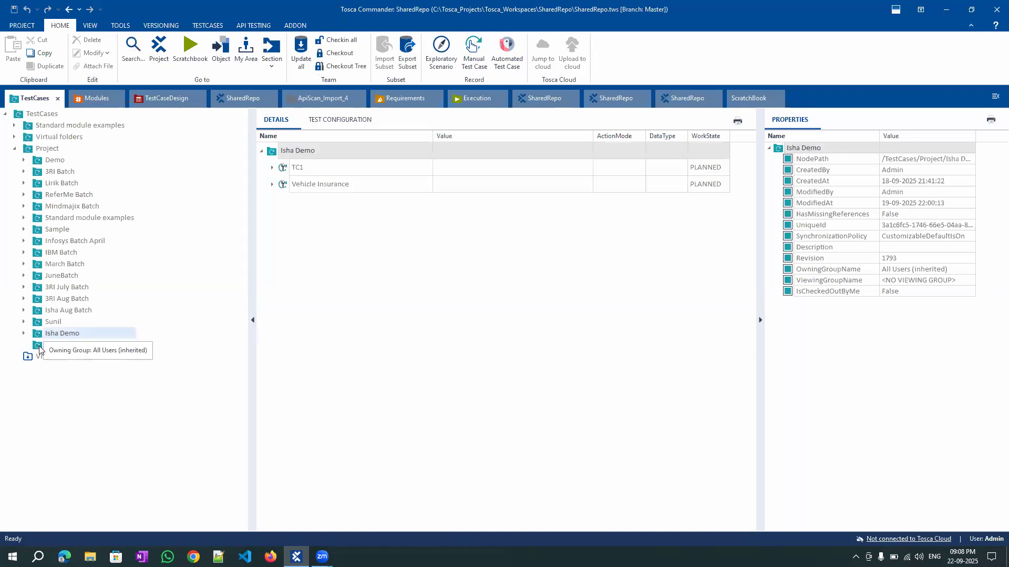
left_click(40, 347)
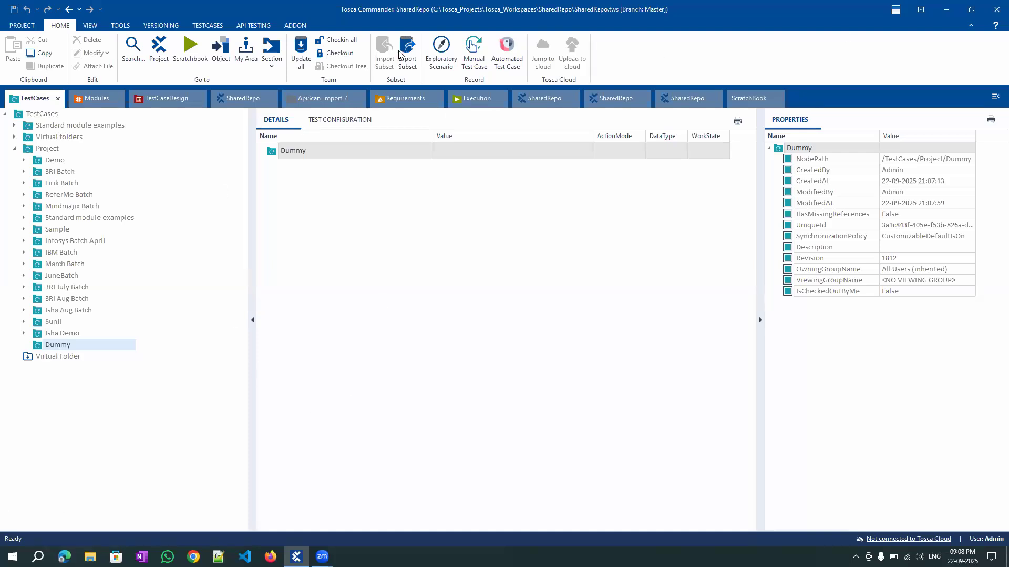
left_click(302, 59)
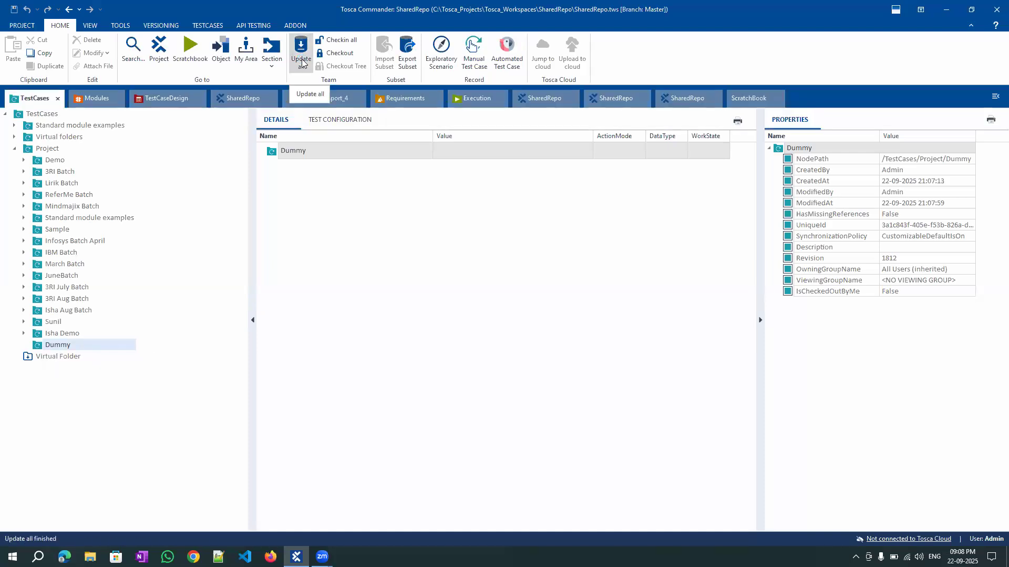
left_click(302, 60)
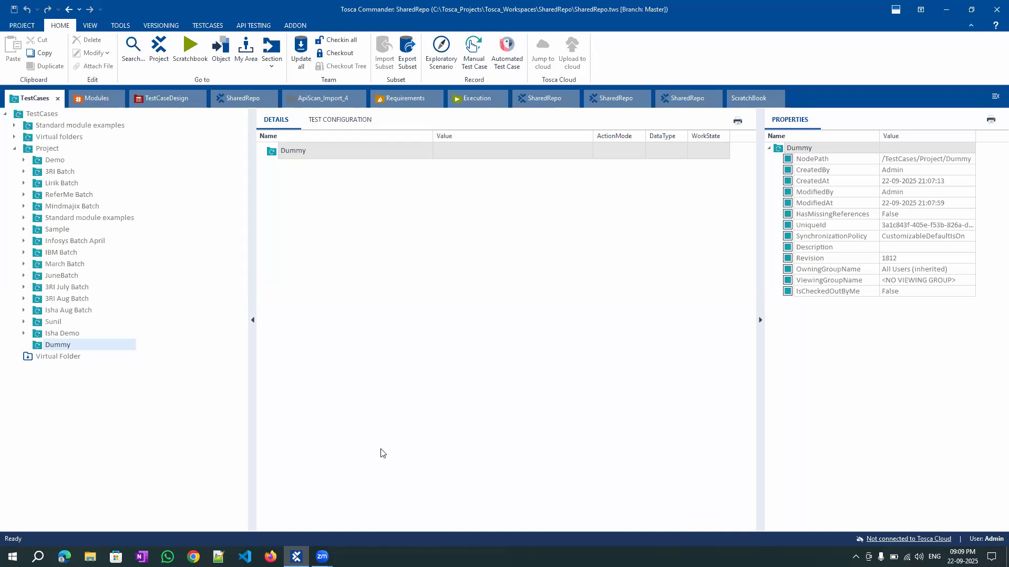
Open a new blank document in Notepad++ and return to Tosca Commander
left_click(218, 557)
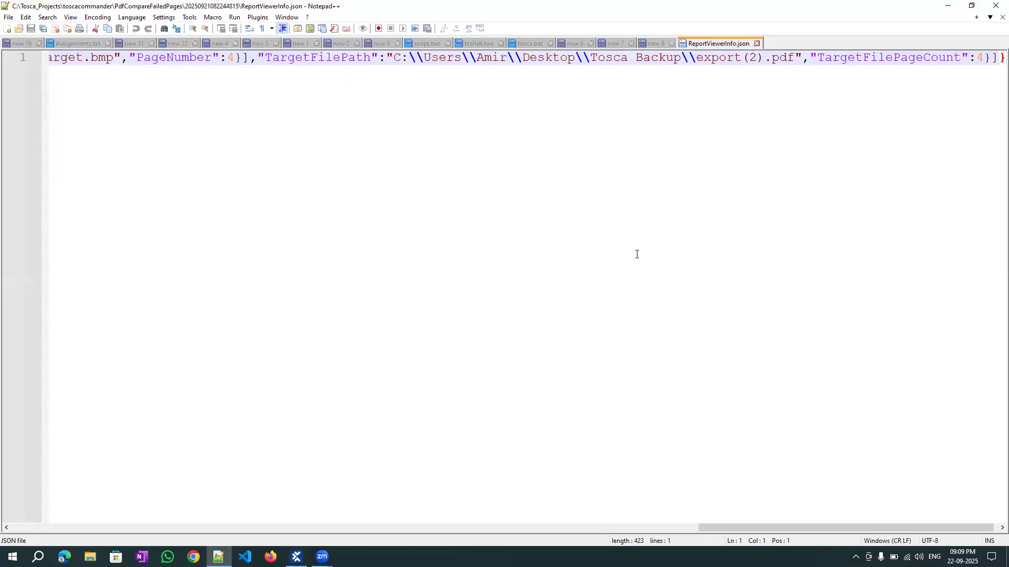
key("ctrl+n")
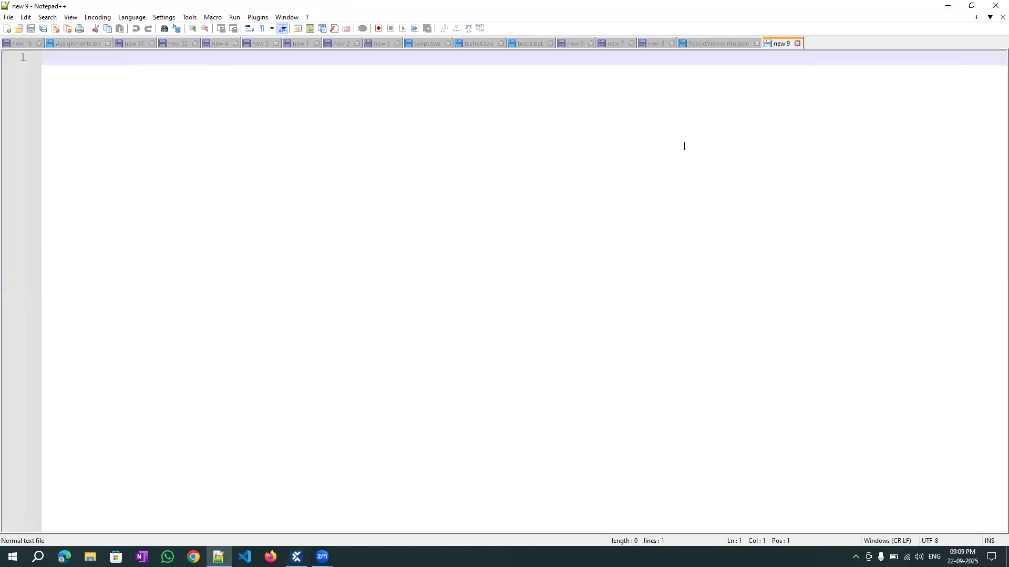
left_click(296, 558)
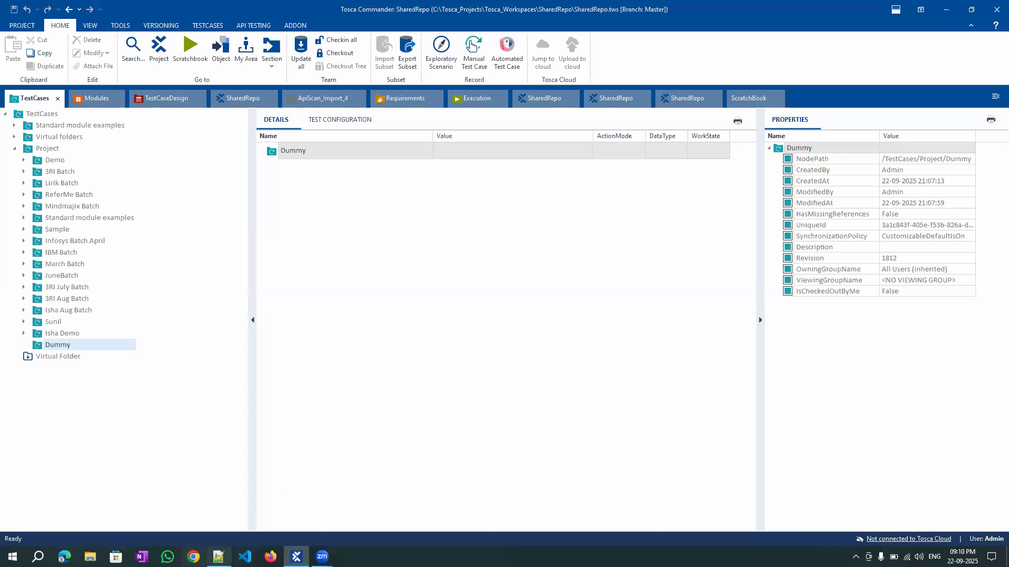
mouse_move(218, 557)
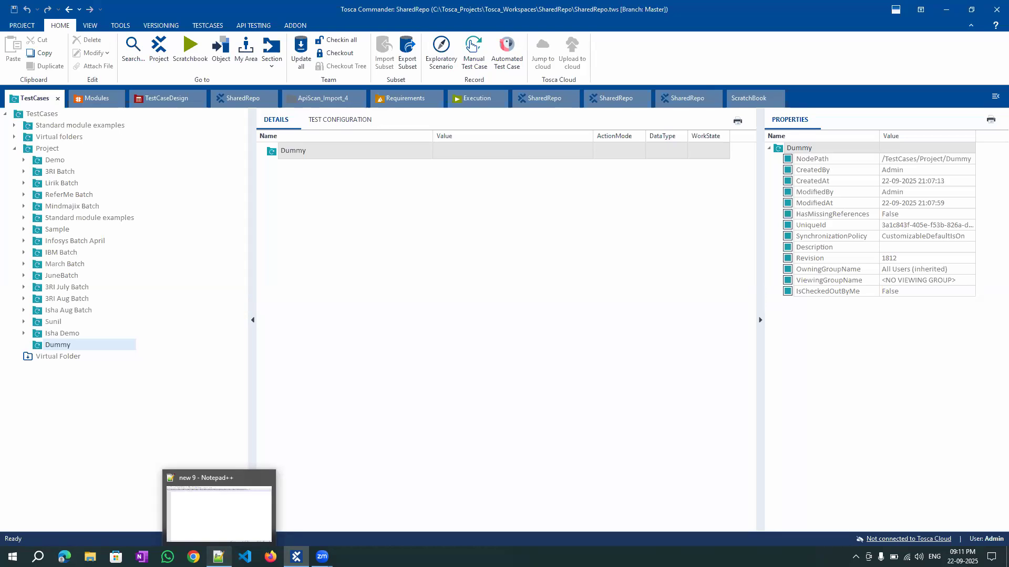
Check out the Project folder again, view its checkout details and close them
left_click(50, 159)
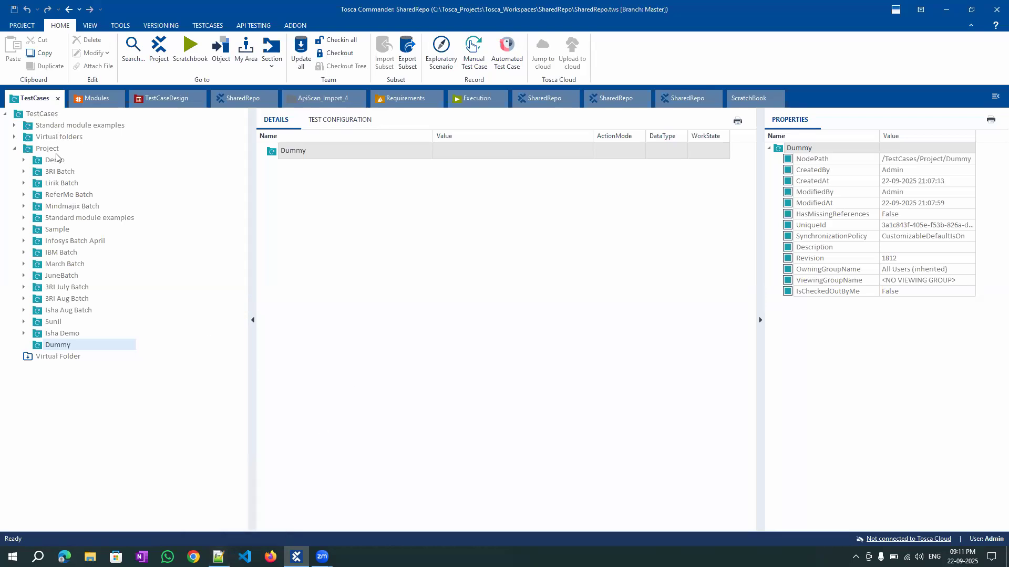
left_click(56, 148)
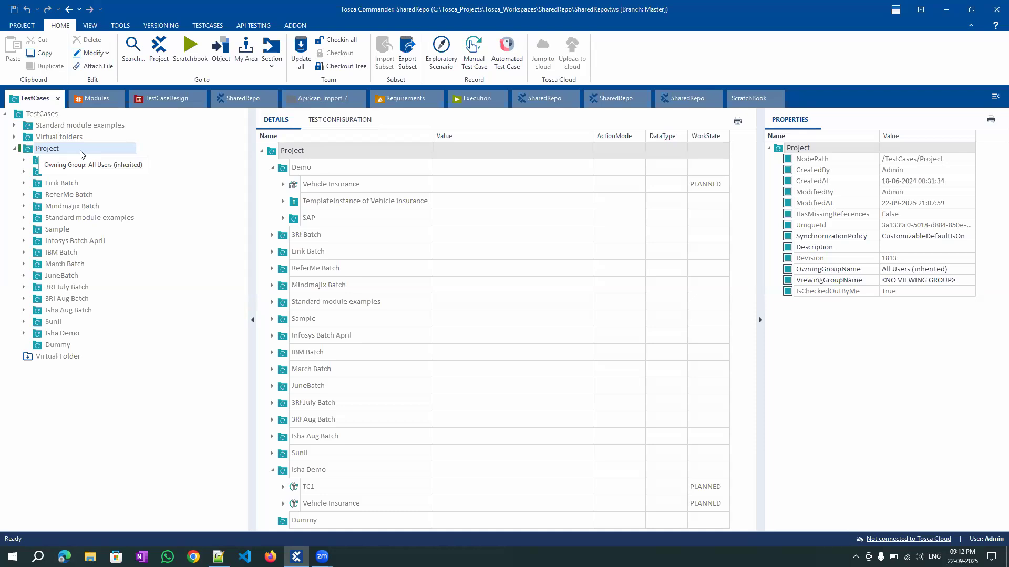
right_click(48, 150)
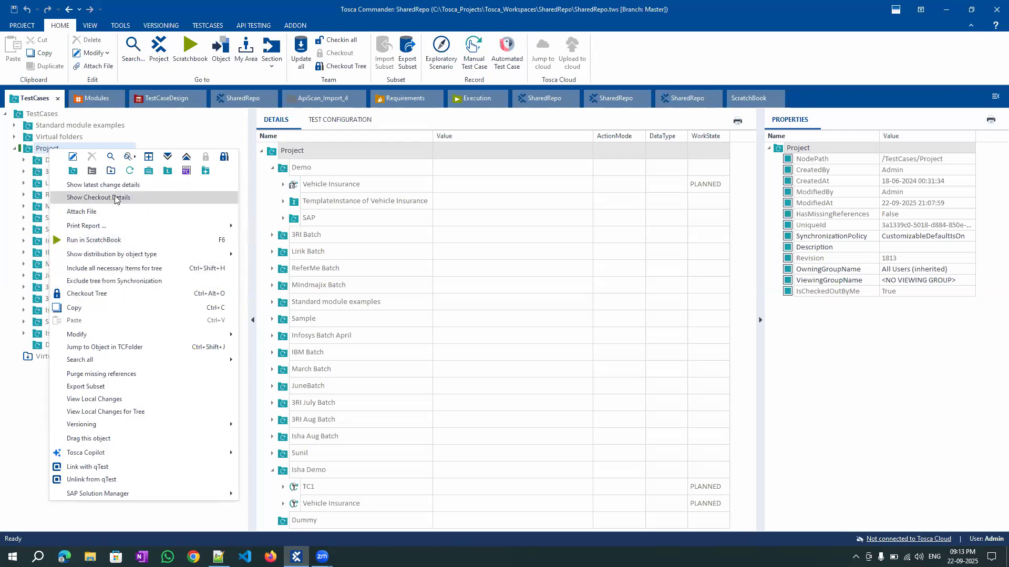
left_click(77, 201)
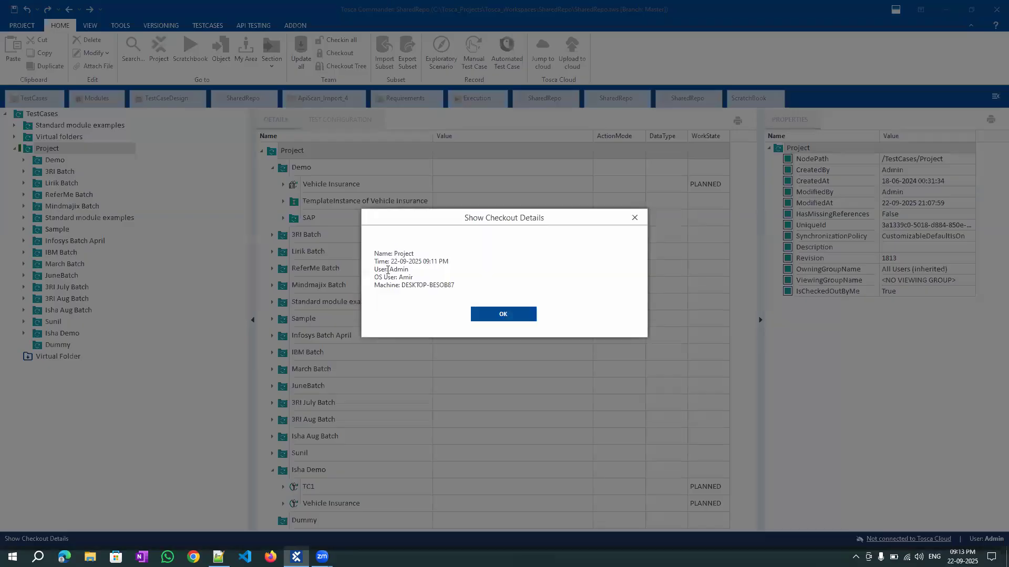
left_click_drag(424, 280, 409, 272)
left_click(498, 317)
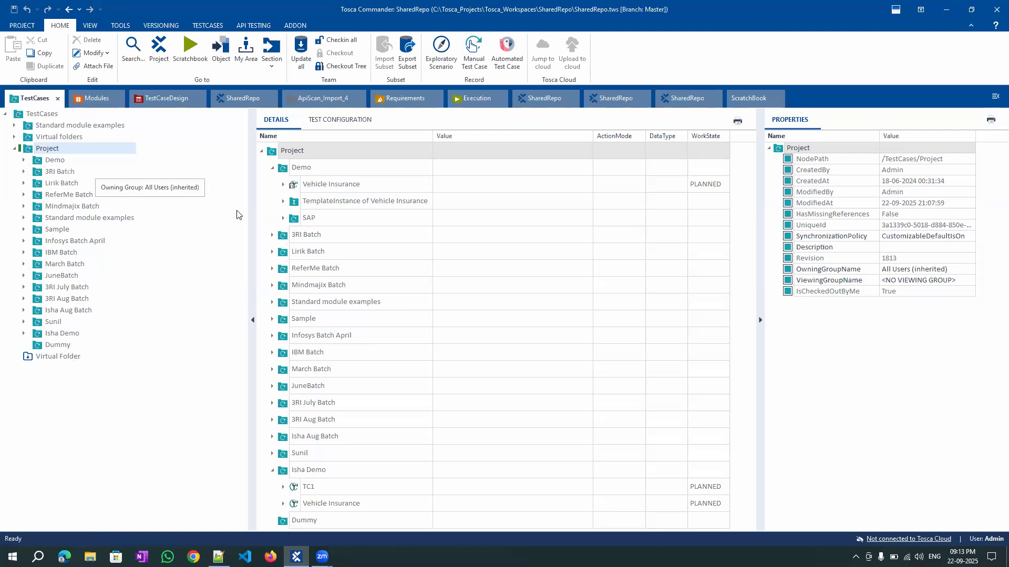
right_click(42, 149)
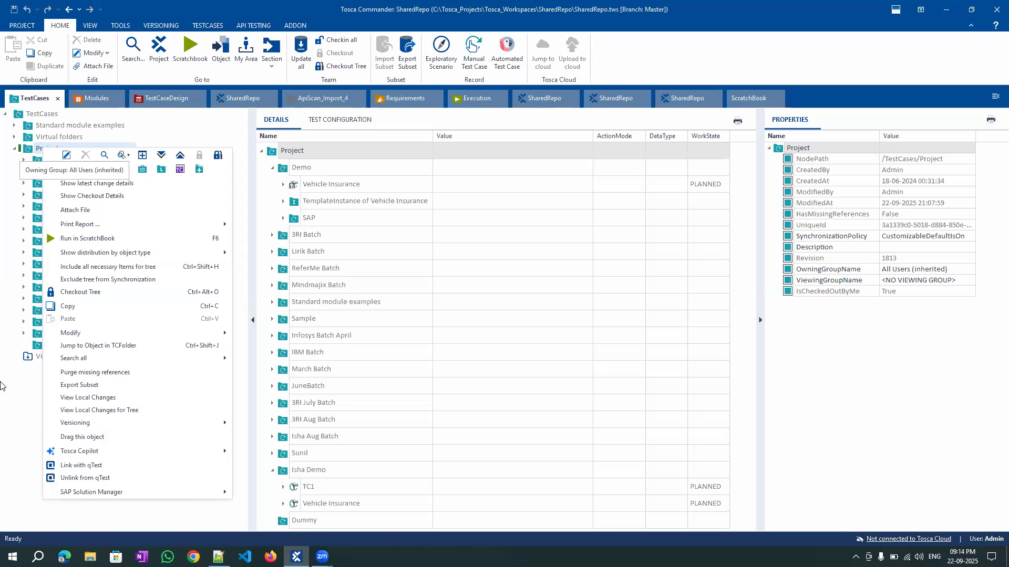
left_click(9, 426)
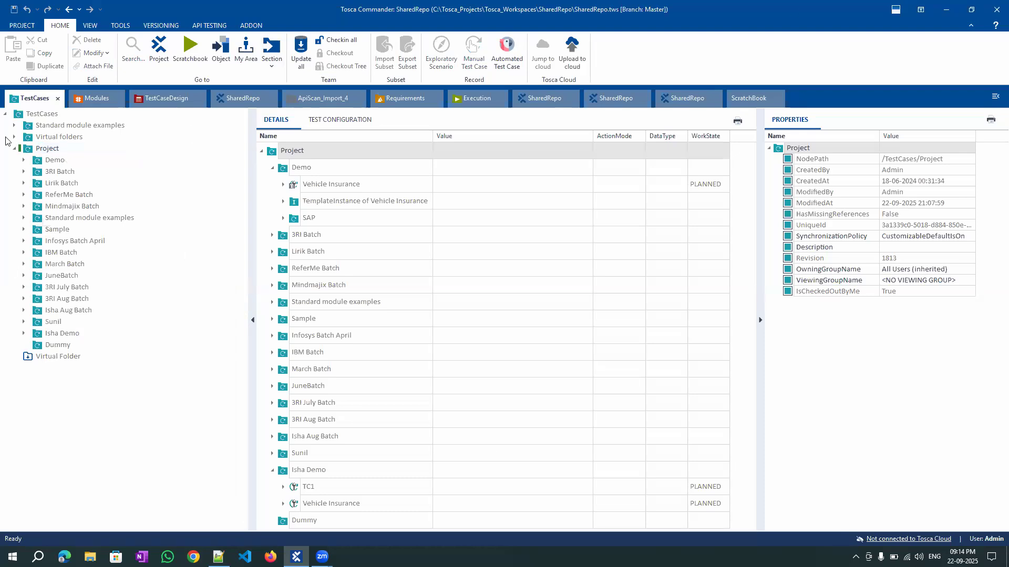
left_click(42, 149)
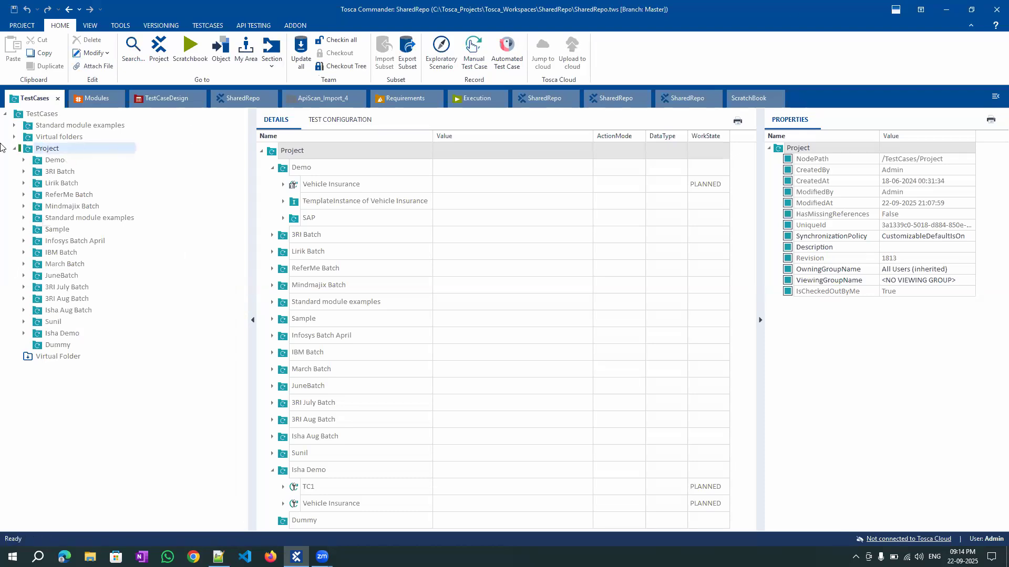
Check out the Dummy folder on its own
left_click(37, 347)
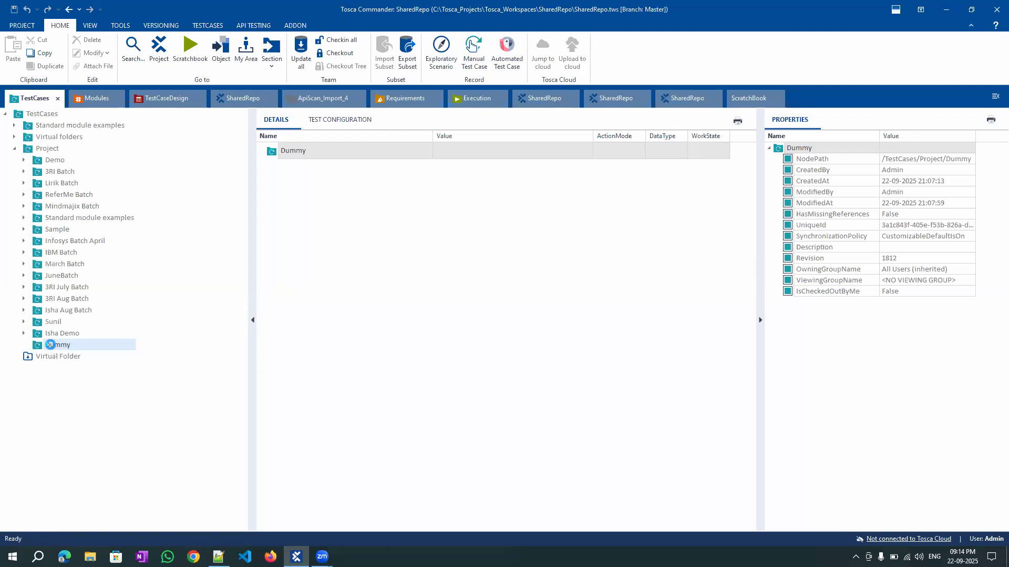
right_click(50, 345)
left_click(203, 133)
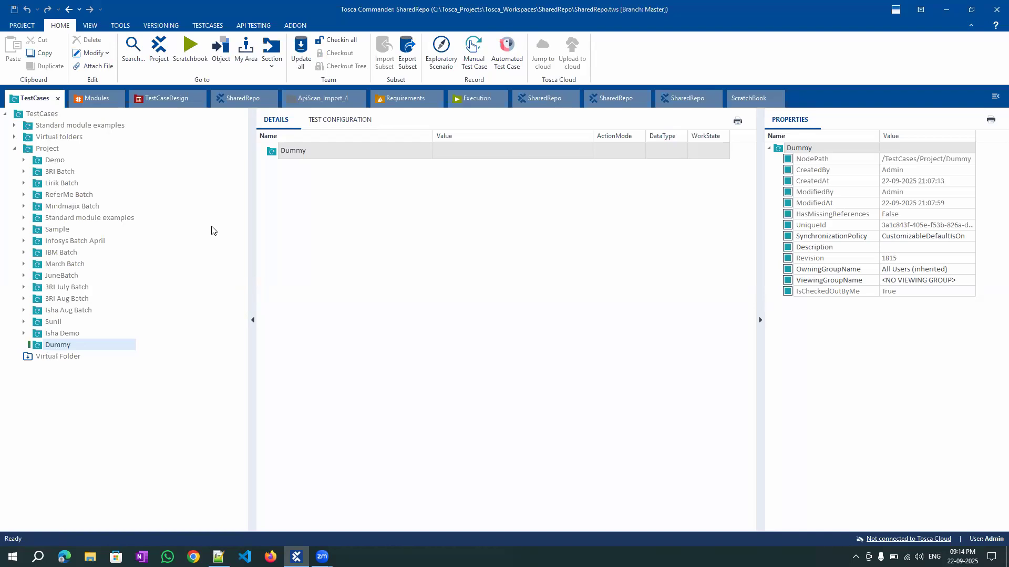
Switch to Notepad++ and write "Checkout->" and "CheckinAll->" on the first two lines of the blank document
left_click(219, 557)
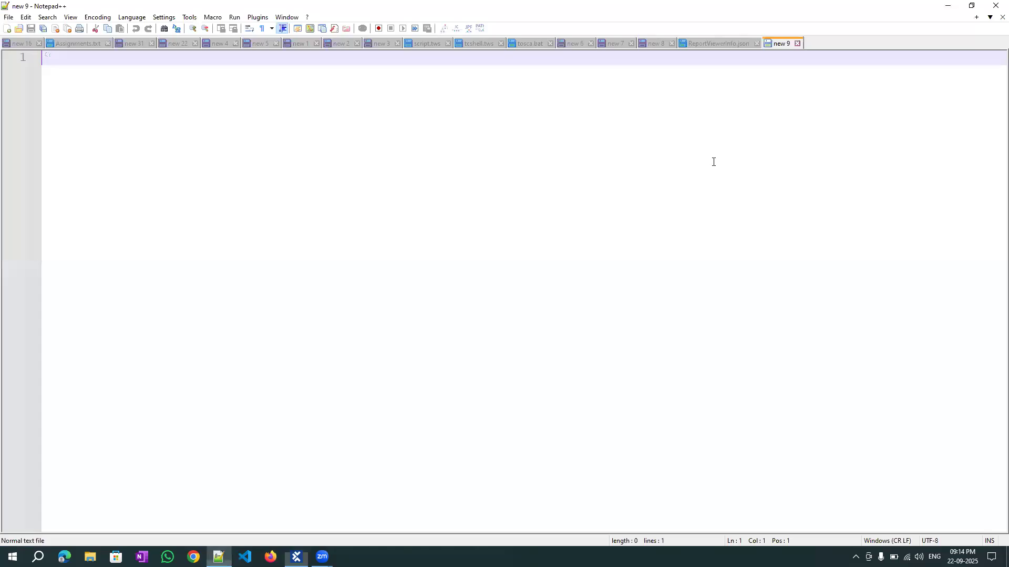
type("Chec")
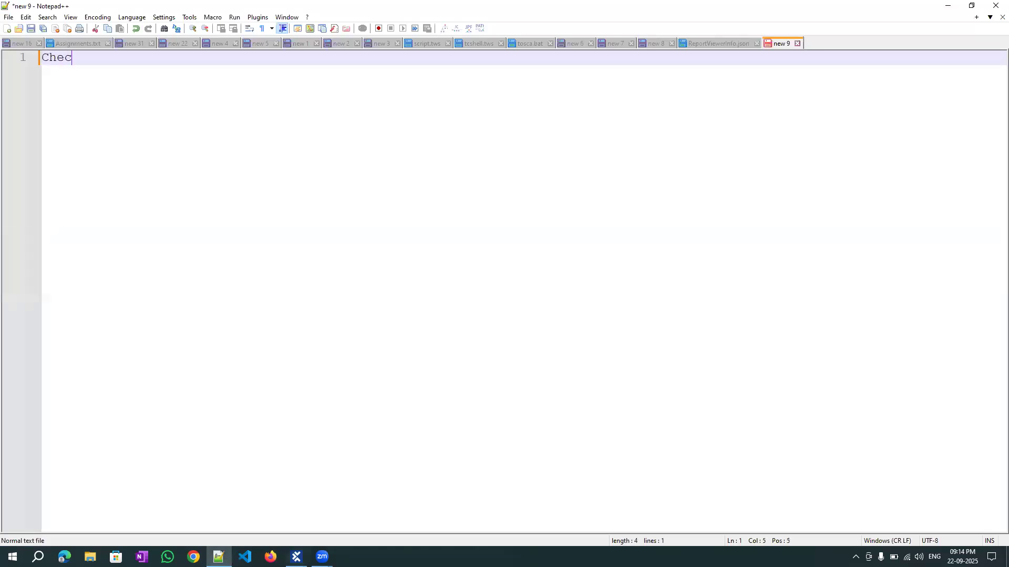
type("kout->")
key("Return")
type("Chin")
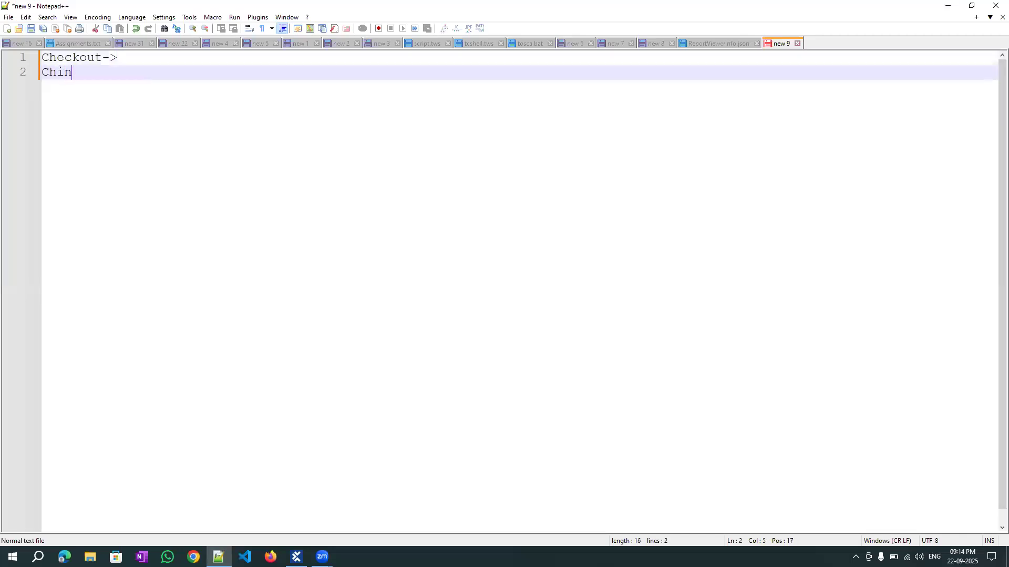
key("BackSpace")
key("BackSpace")
type("eck")
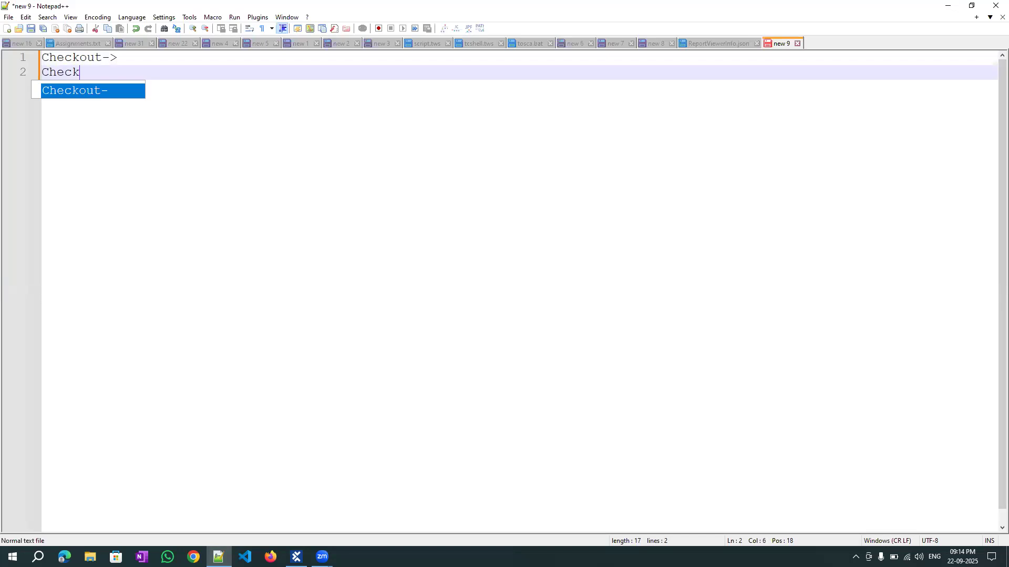
type("inAll->")
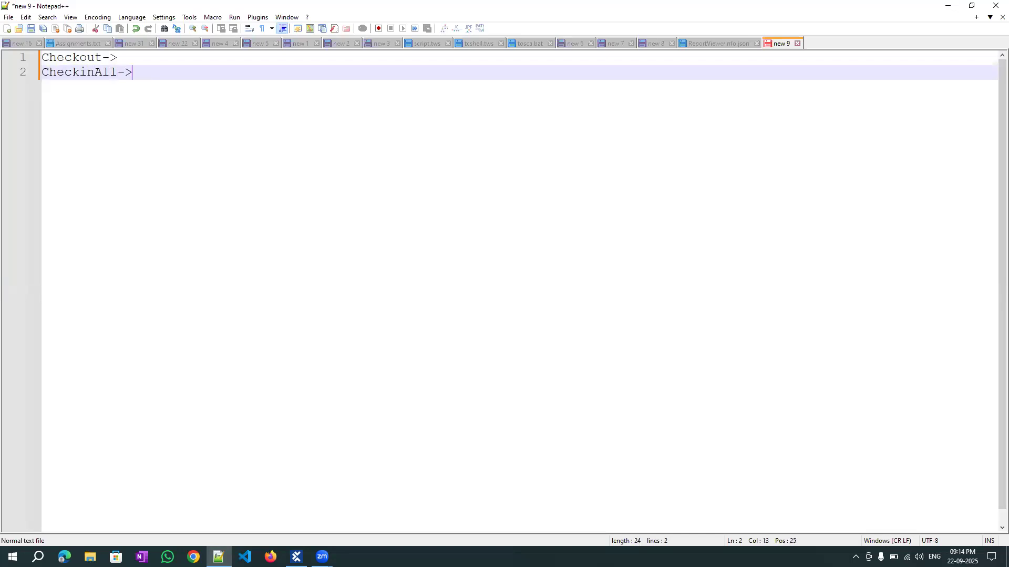
Add "UpdateAll->" as the third line and put the cursor back at the end of the Checkout line
key("Return")
type("Updat")
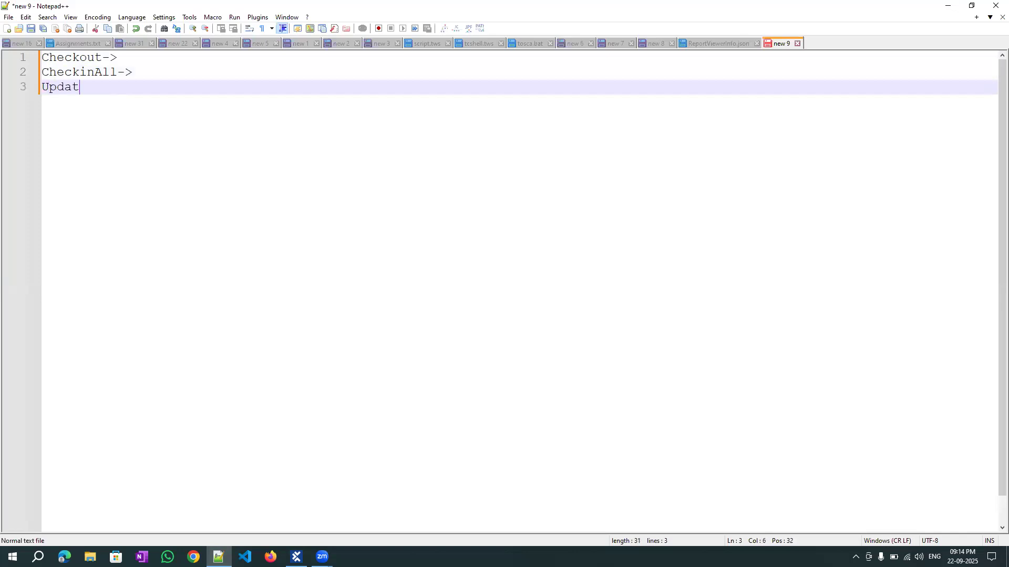
type("eAll-")
key("Up")
key("Up")
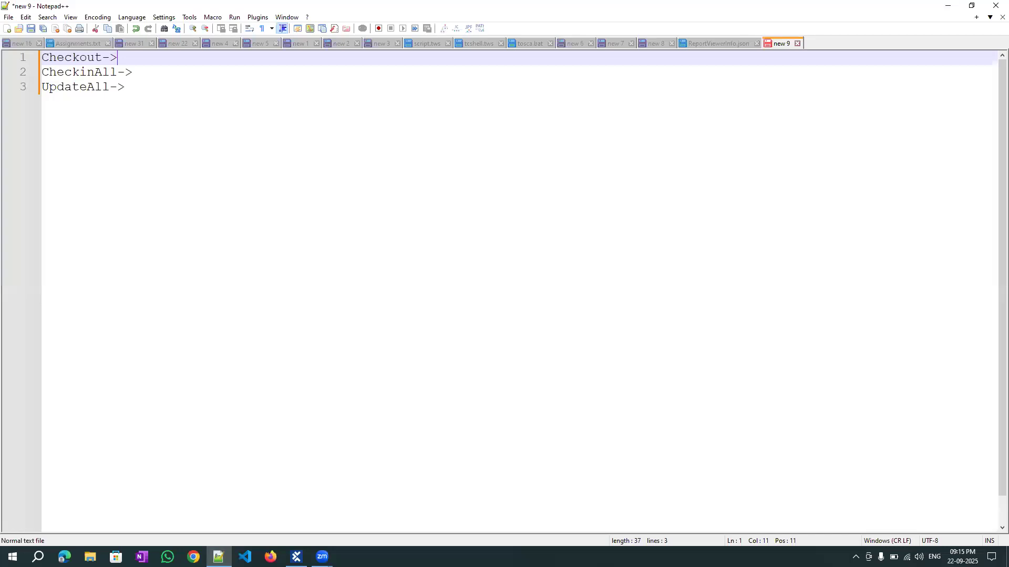
Complete the Checkout line of the notes with "Edit and create new folder,tc etc"
type("Edit")
left_click(155, 72)
left_click(205, 64)
type("and create new")
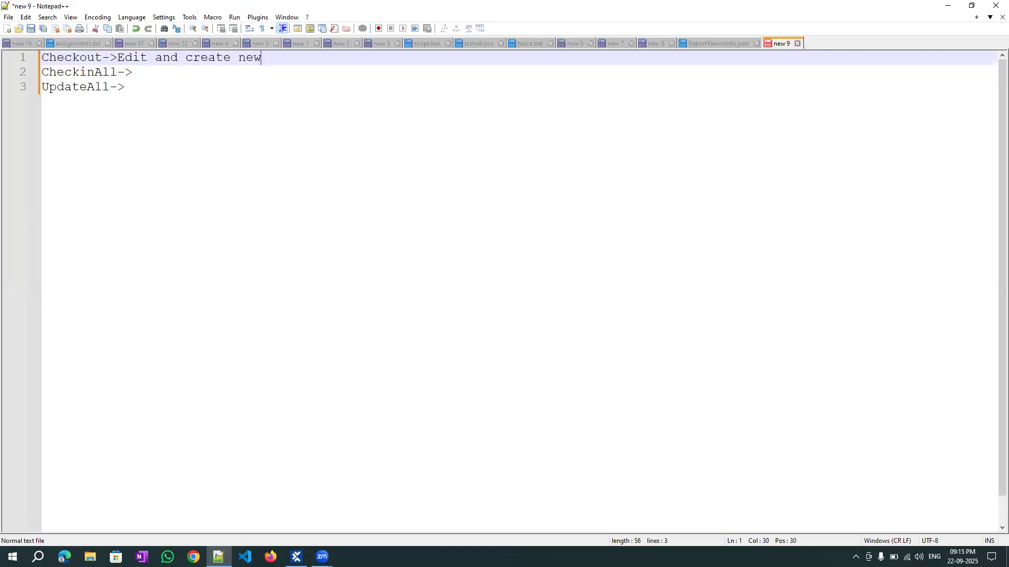
type(" folder,tc etc")
Complete the CheckinAll line with "Release the changes and it should the data in the repo."
left_click(132, 72)
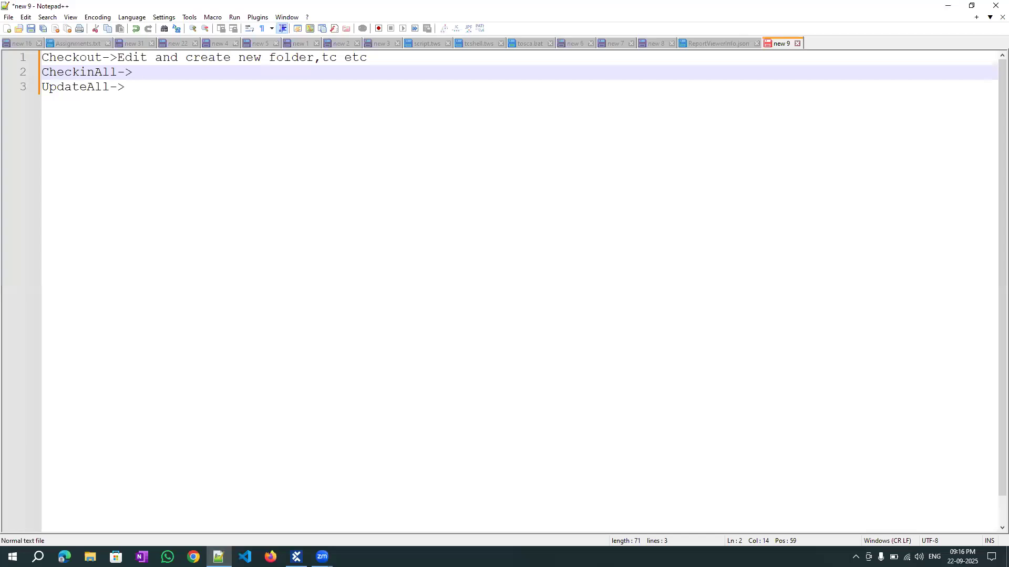
type("Realsese")
key("BackSpace")
key("BackSpace")
key("BackSpace")
key("BackSpace")
key("BackSpace")
key("BackSpace")
key("BackSpace")
type("lease the changes and ")
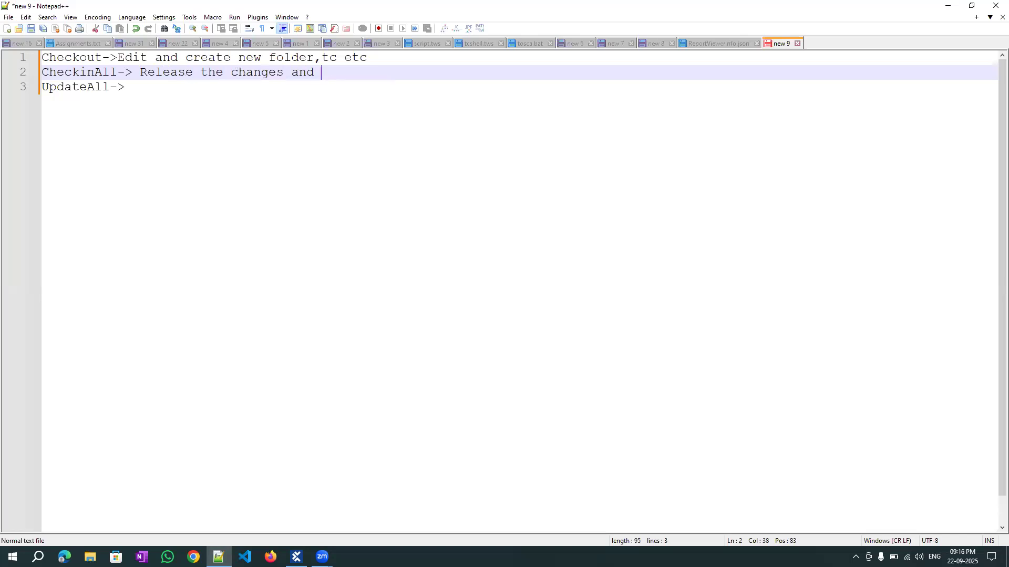
type("it should the data in ")
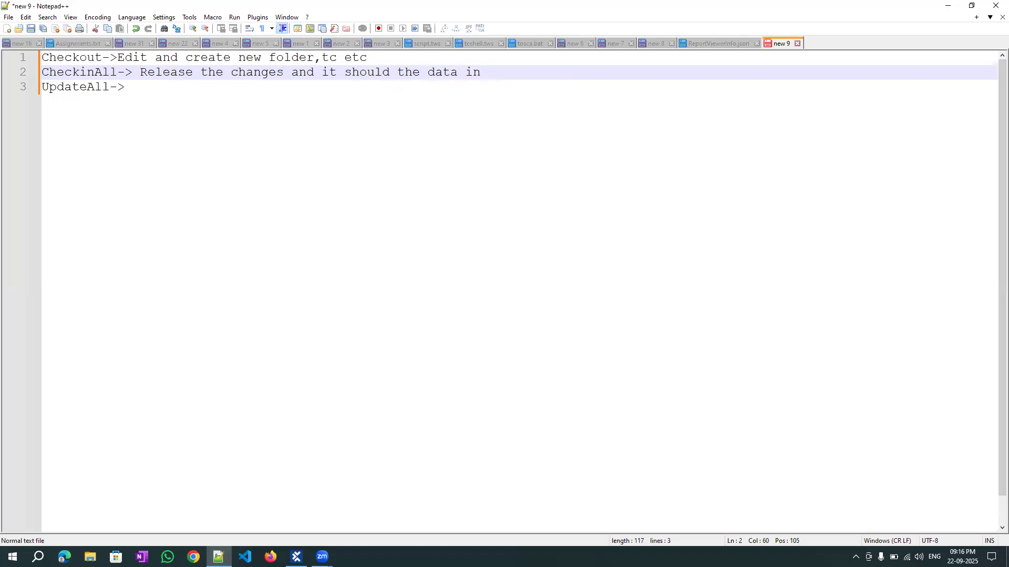
type("the repo.")
Switch to Tosca Commander and check in all checked-out objects
left_click(297, 557)
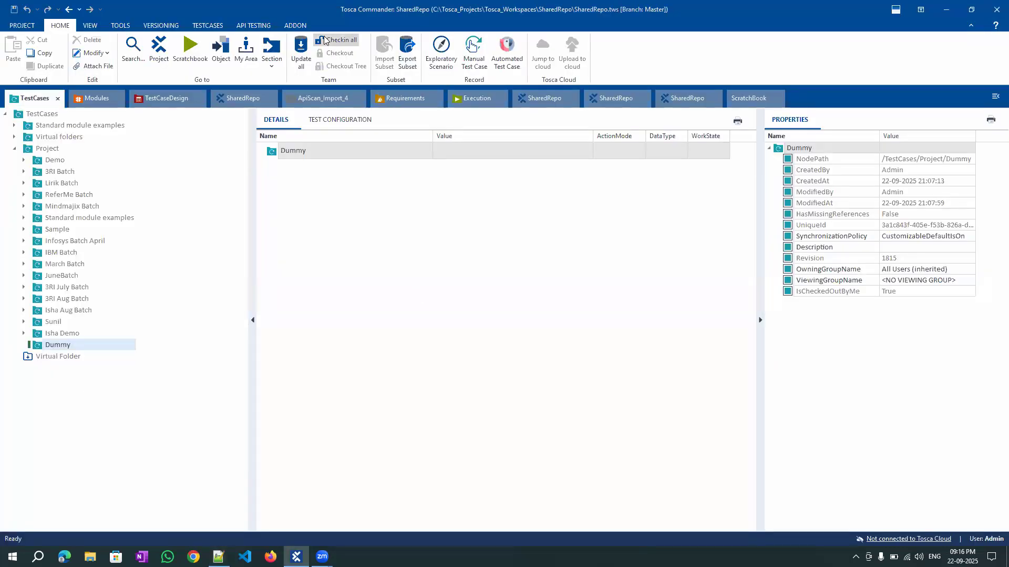
left_click(336, 40)
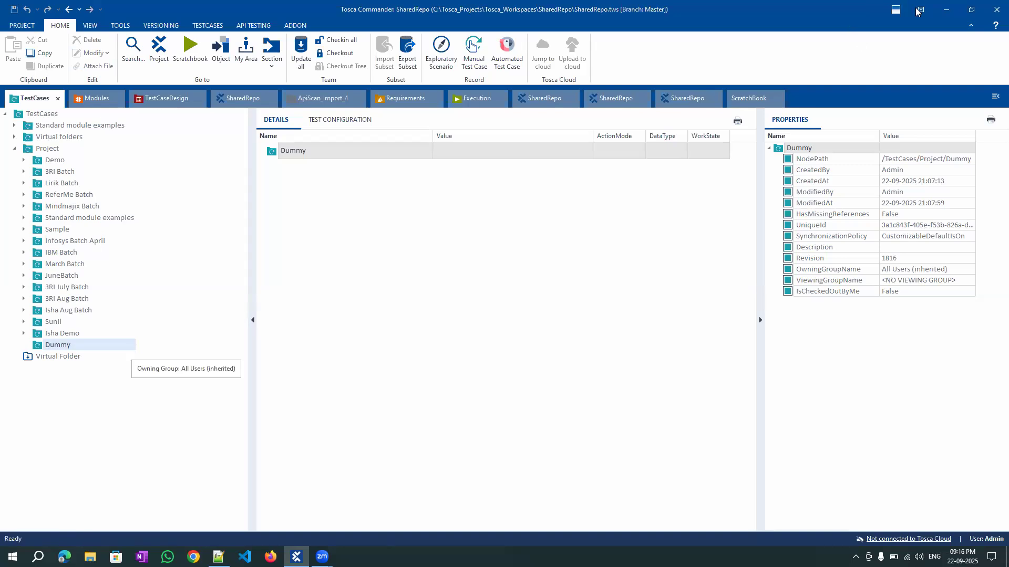
Switch back to Notepad++ and complete the UpdateAll line with "To pull the update"
key("alt+Tab")
left_click(132, 91)
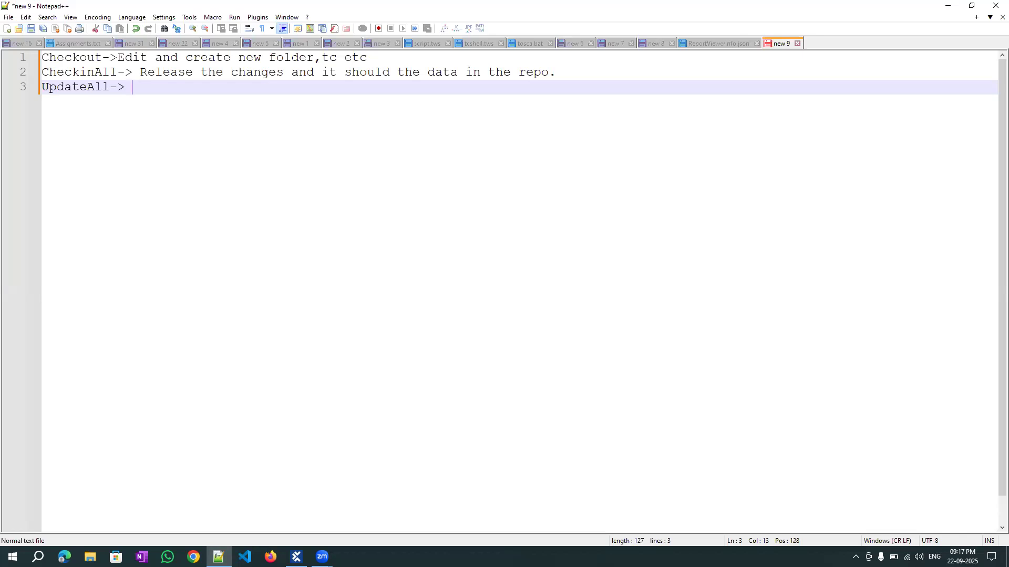
type("To pull the update")
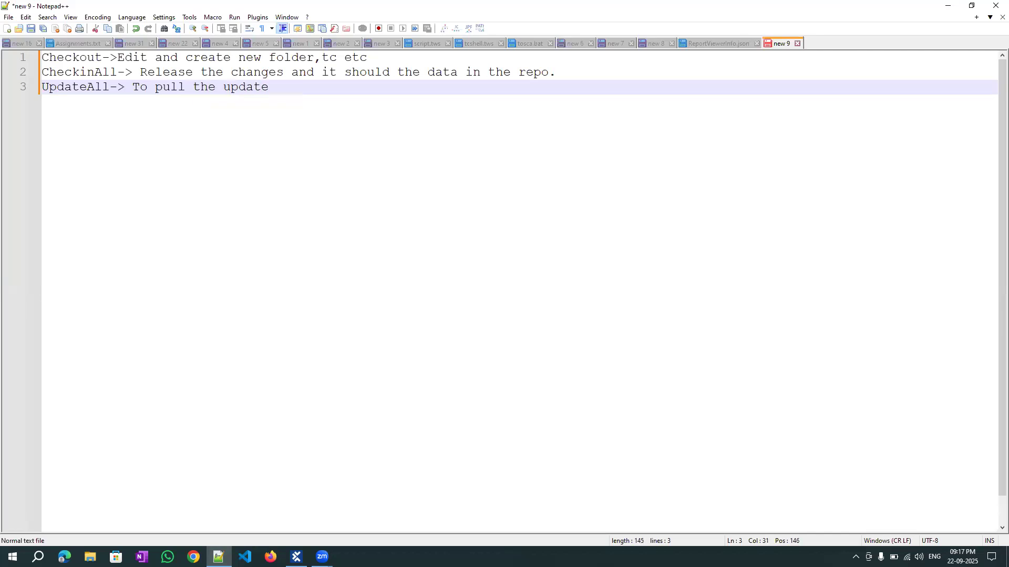
Add "CheckoutTree->" as the fourth line of the notes and put the cursor at its end
key("Return")
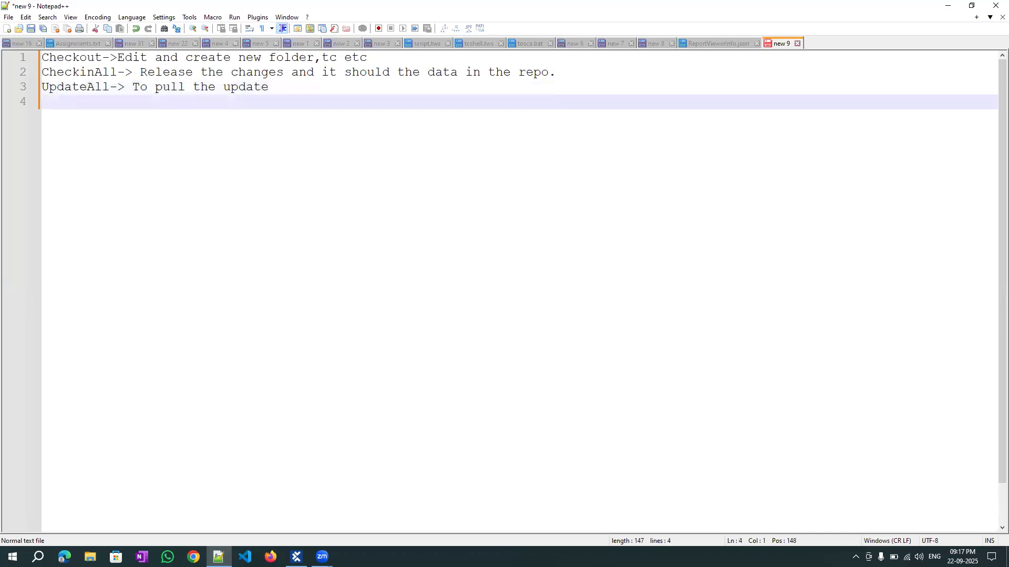
type("Check")
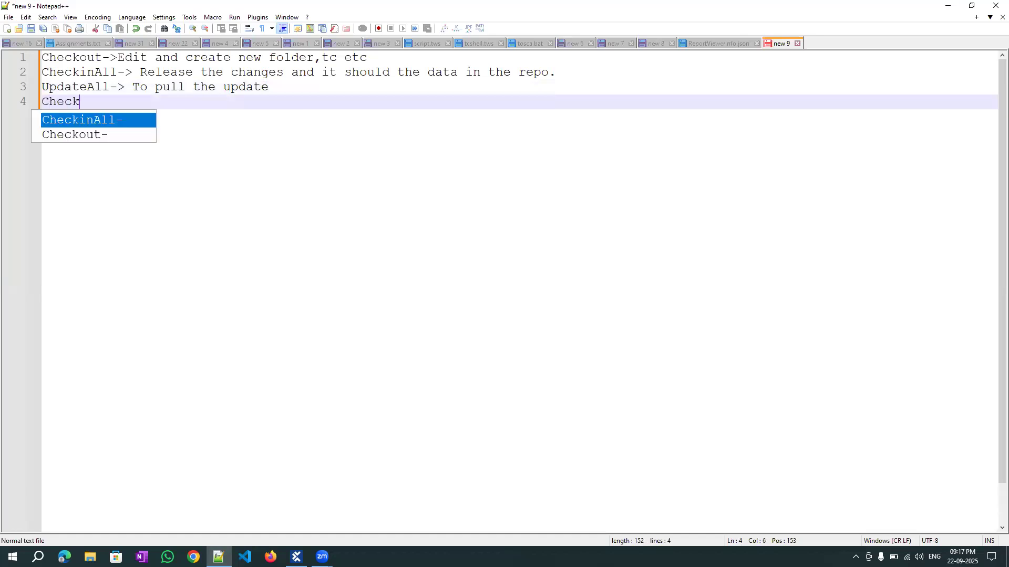
type("outtree")
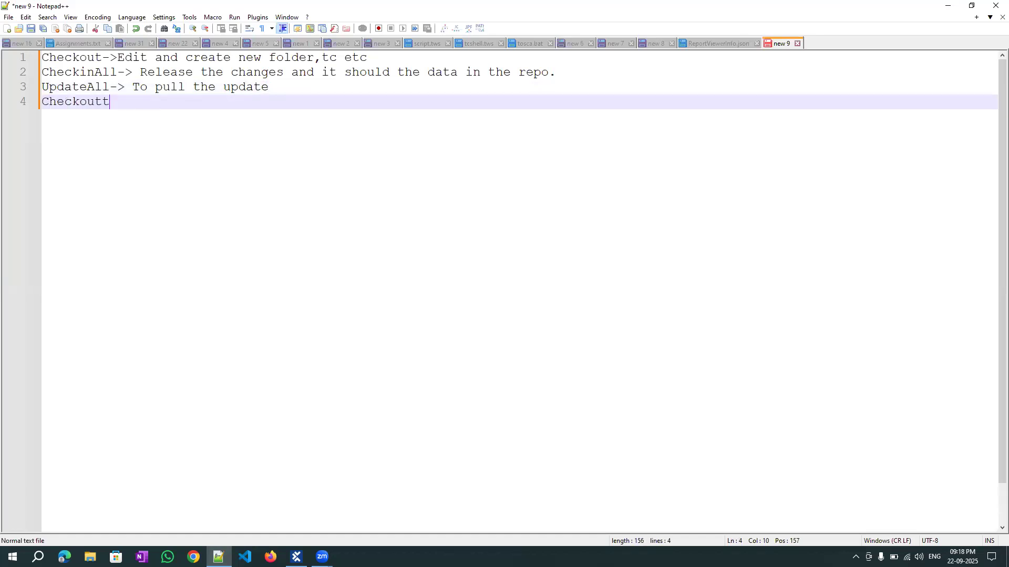
type("->")
key("Left")
key("Left")
key("BackSpace")
type("T")
key("End")
Switch to Tosca Commander and check out the whole tree of the Project folder, confirming the checkout of its objects
left_click(296, 556)
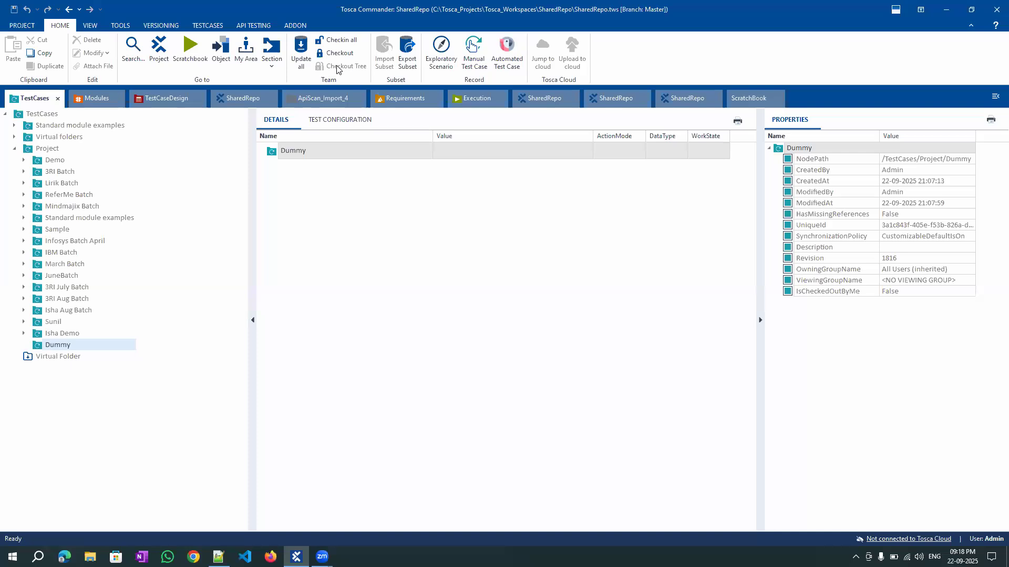
left_click(41, 149)
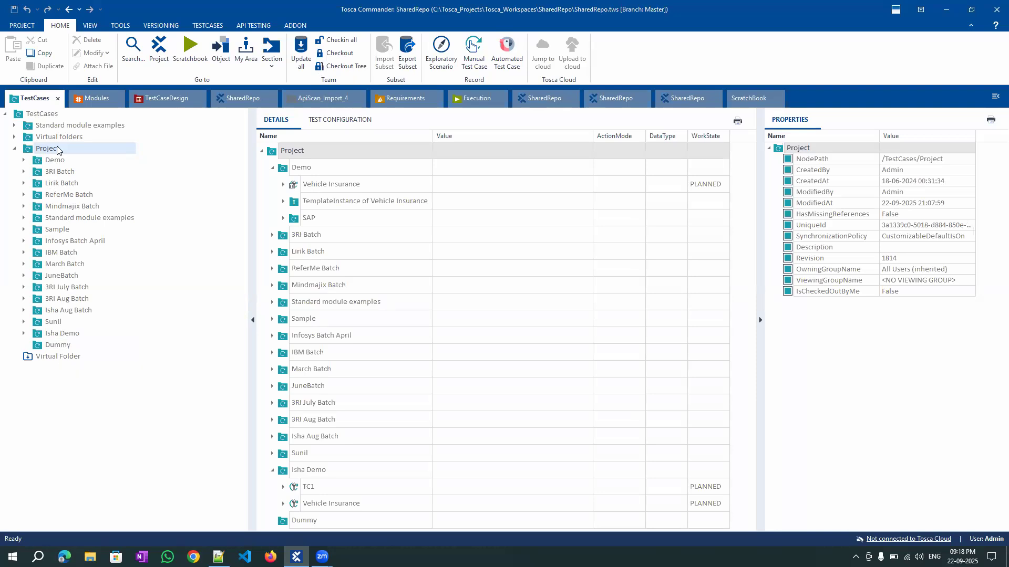
left_click(348, 66)
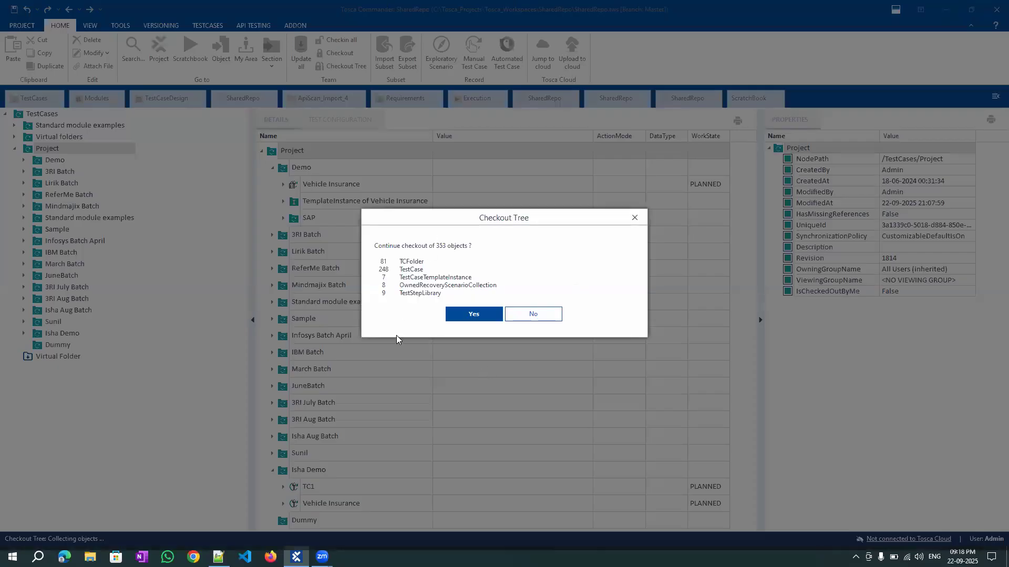
left_click(481, 316)
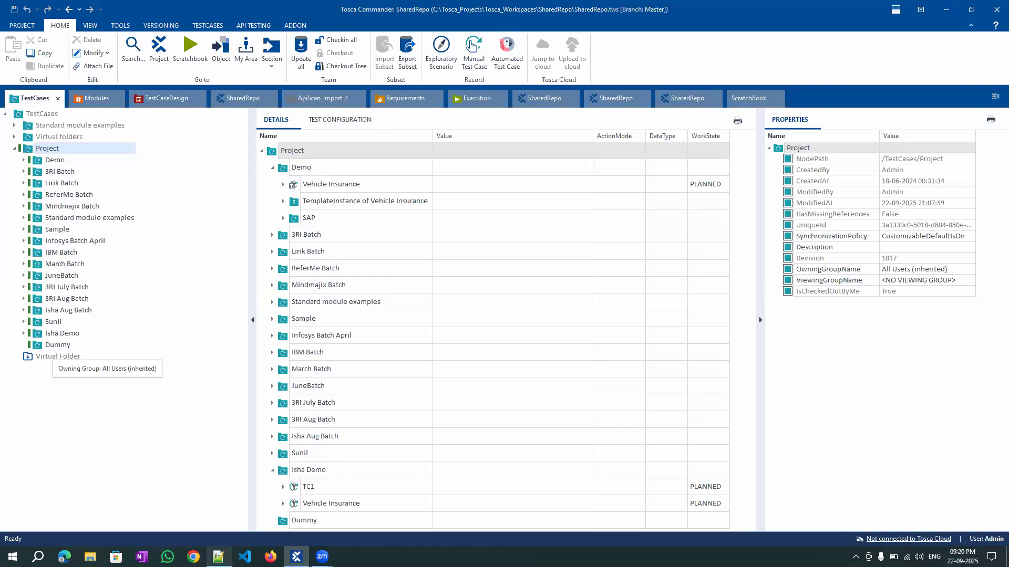
Switch to Notepad++, complete the CheckoutTree line with "Checkout all the child element" and select all four lines
left_click(218, 556)
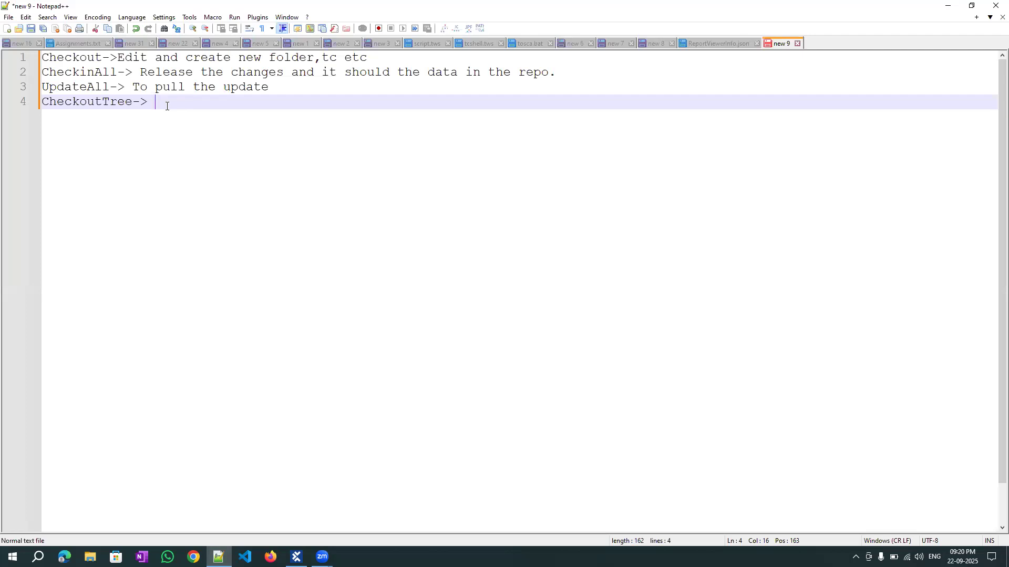
type("Chek")
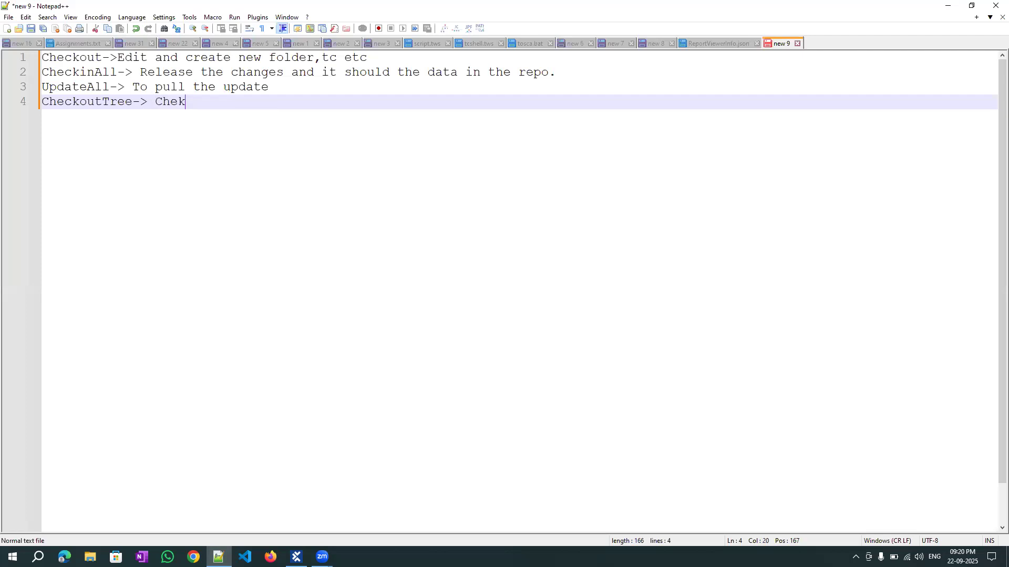
key("BackSpace")
type("ckout all the ch")
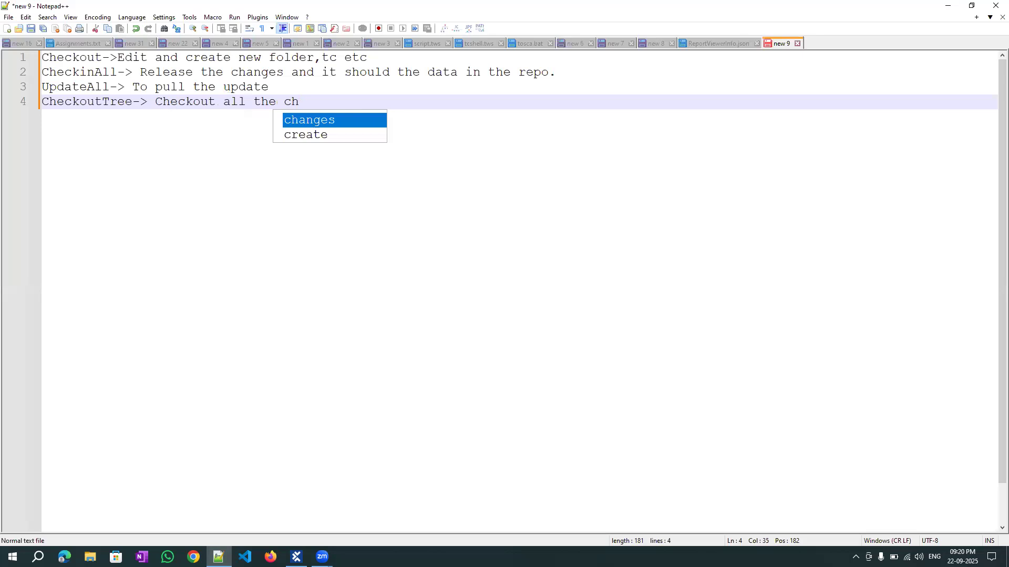
type("ild element")
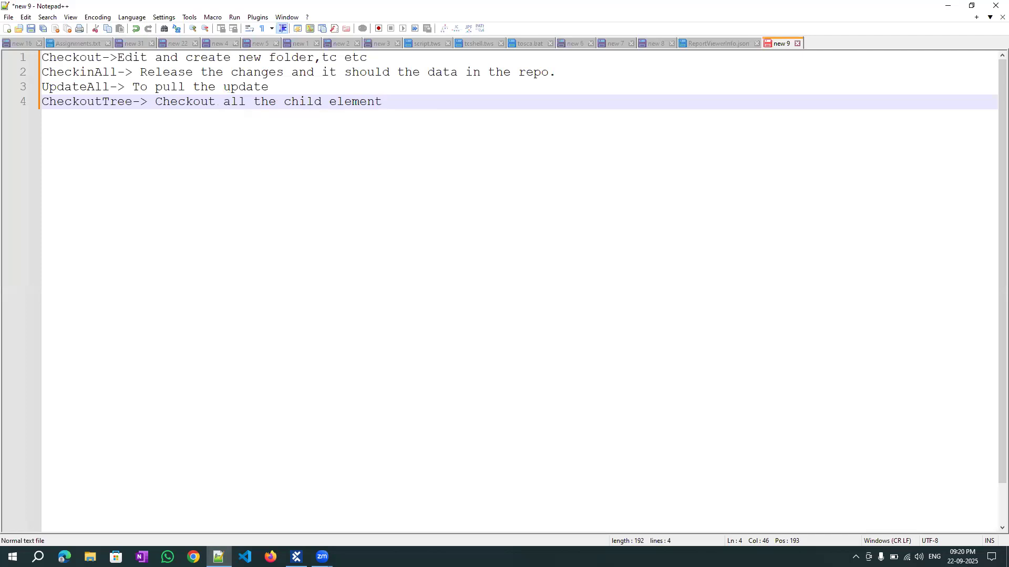
key("shift+Up")
key("shift+Up")
key("shift+Up")
key("shift+Home")
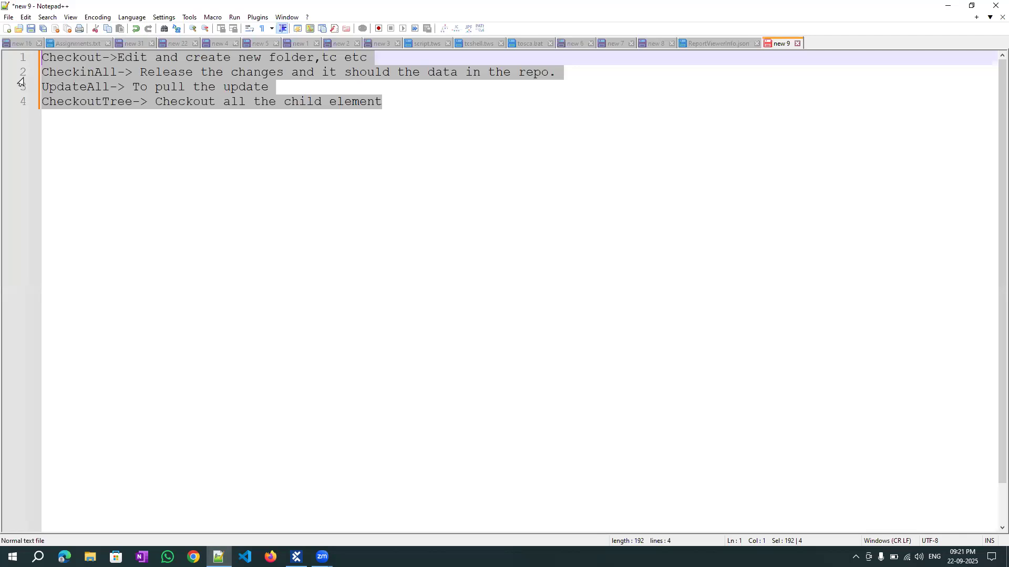
Switch to Tosca Commander and check out the Modules subfolder in the Modules section
left_click(296, 557)
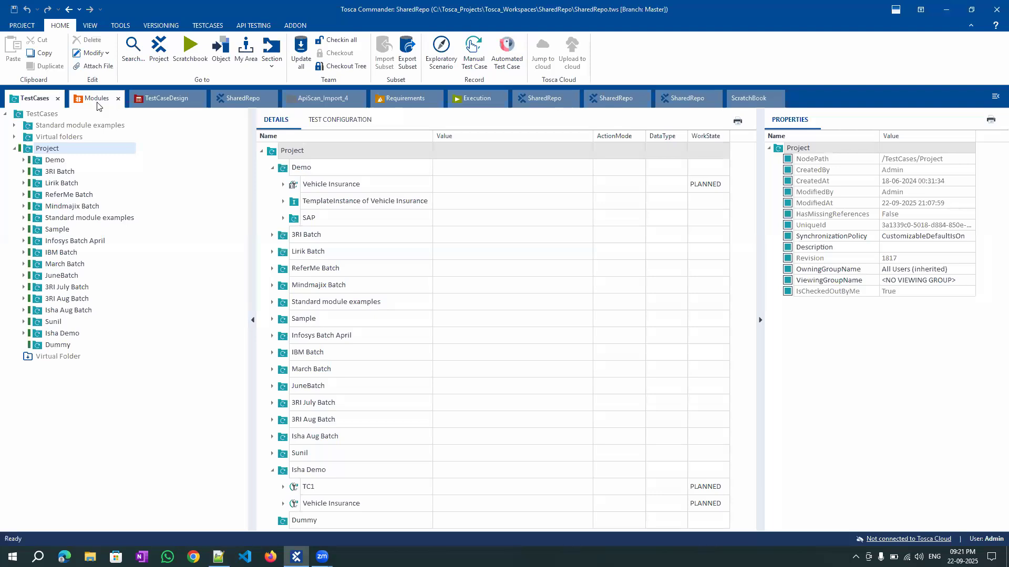
left_click(97, 104)
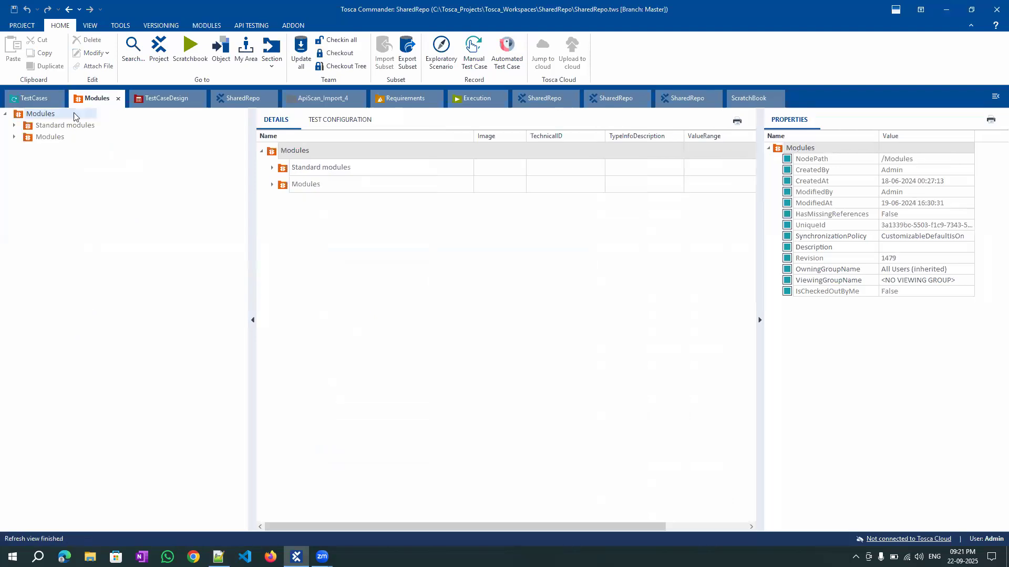
left_click(15, 137)
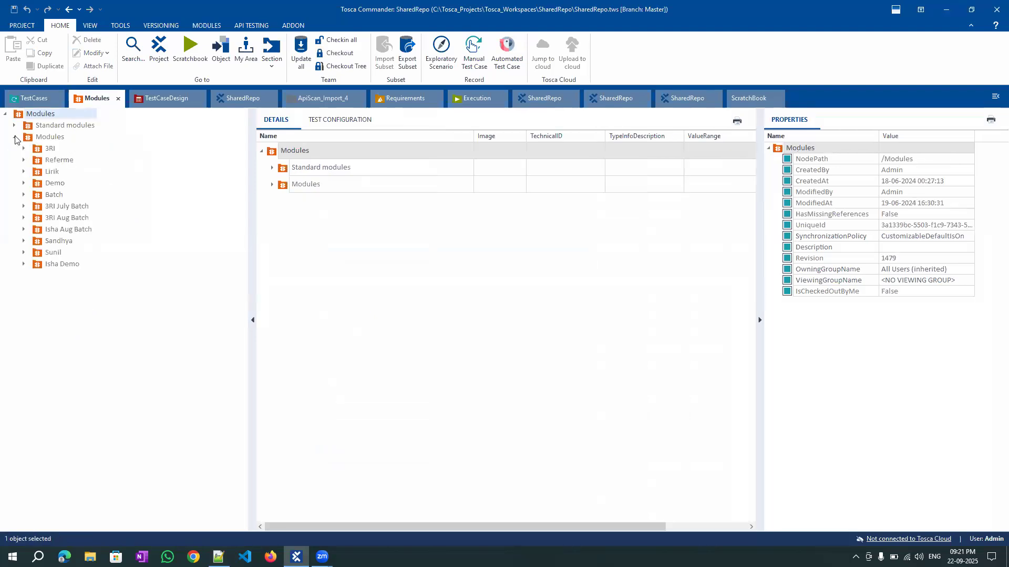
left_click(47, 138)
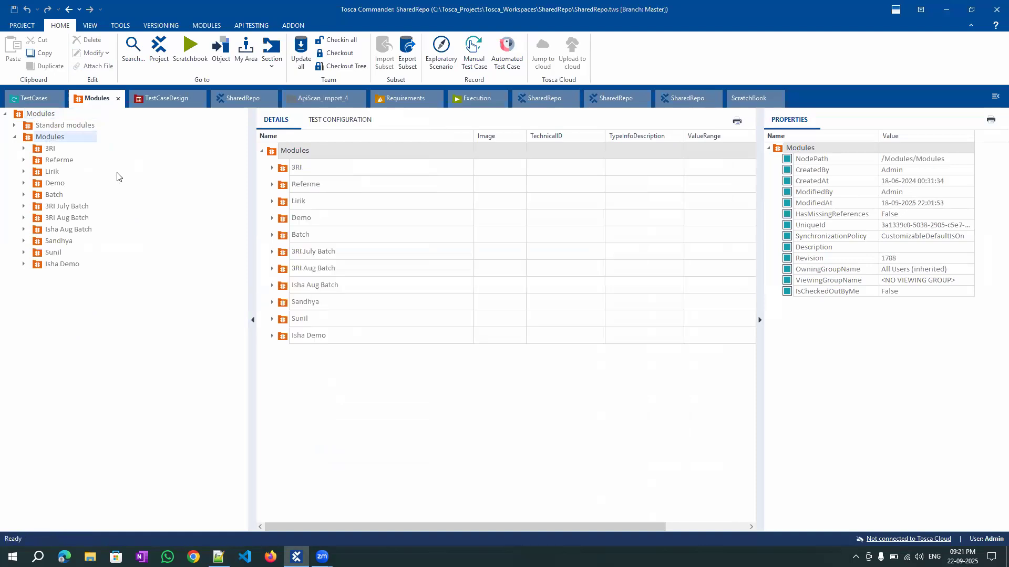
Create a folder named Dummy inside the Modules subfolder and check in all changes
right_click(42, 138)
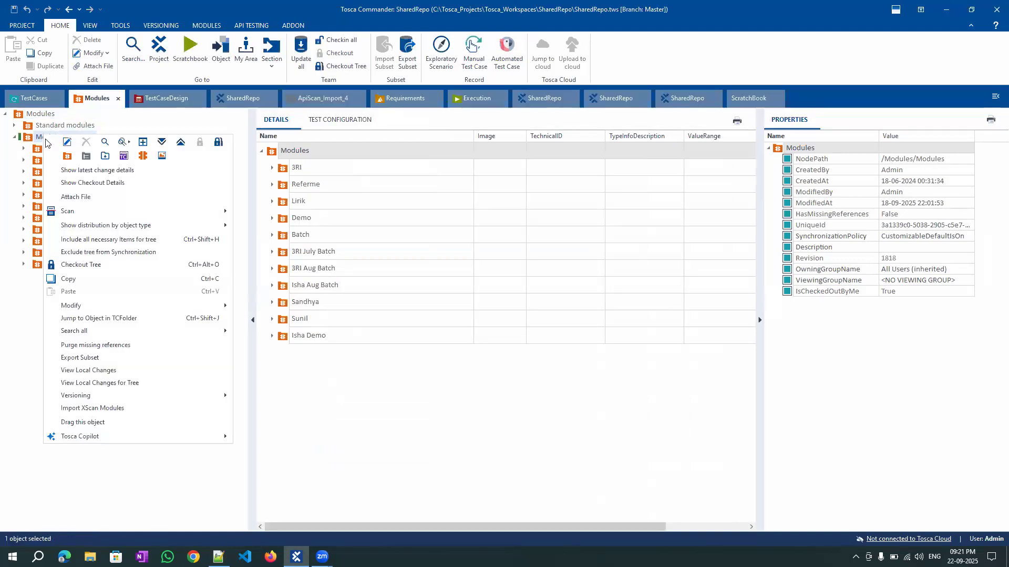
left_click(68, 156)
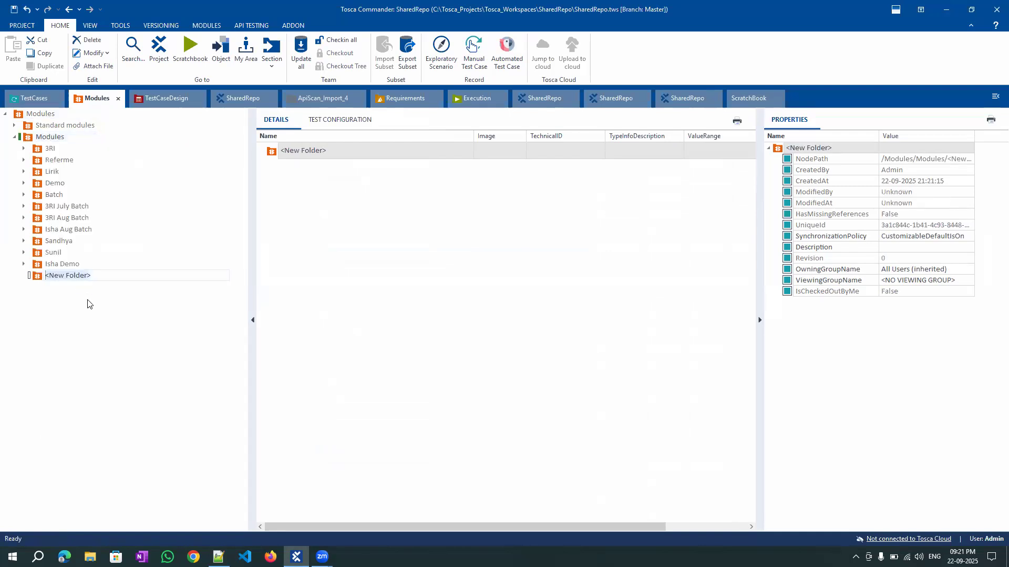
type("Dummy")
key("Return")
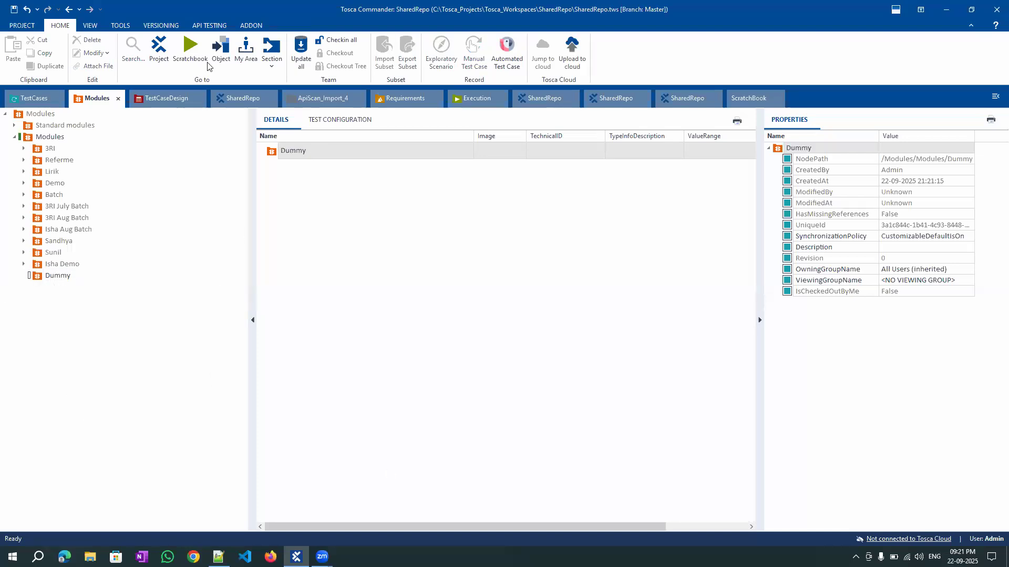
left_click(336, 40)
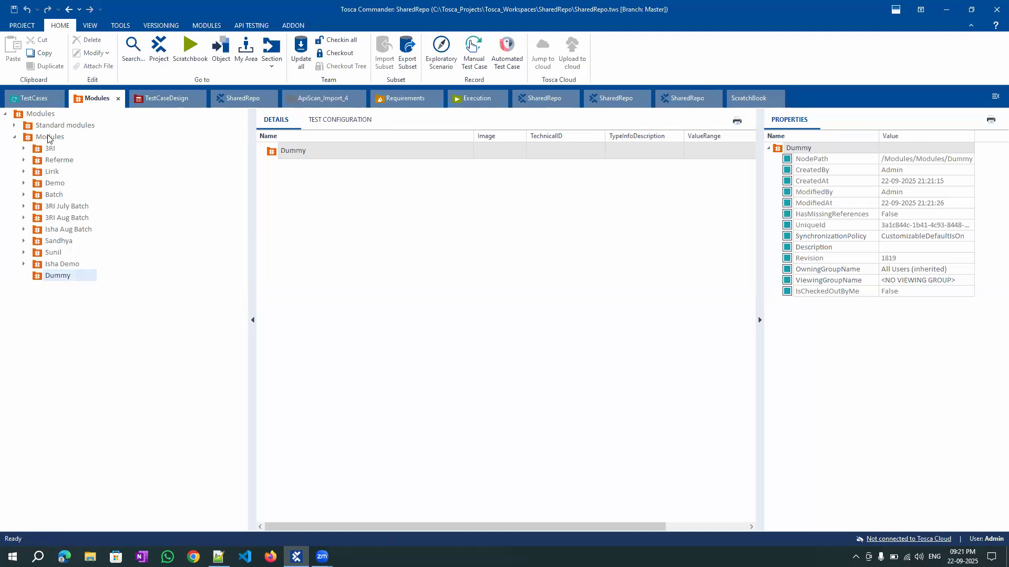
Check out the new Dummy module folder and its parent Modules folder, reviewing the actions available for Dummy after each checkout
right_click(62, 276)
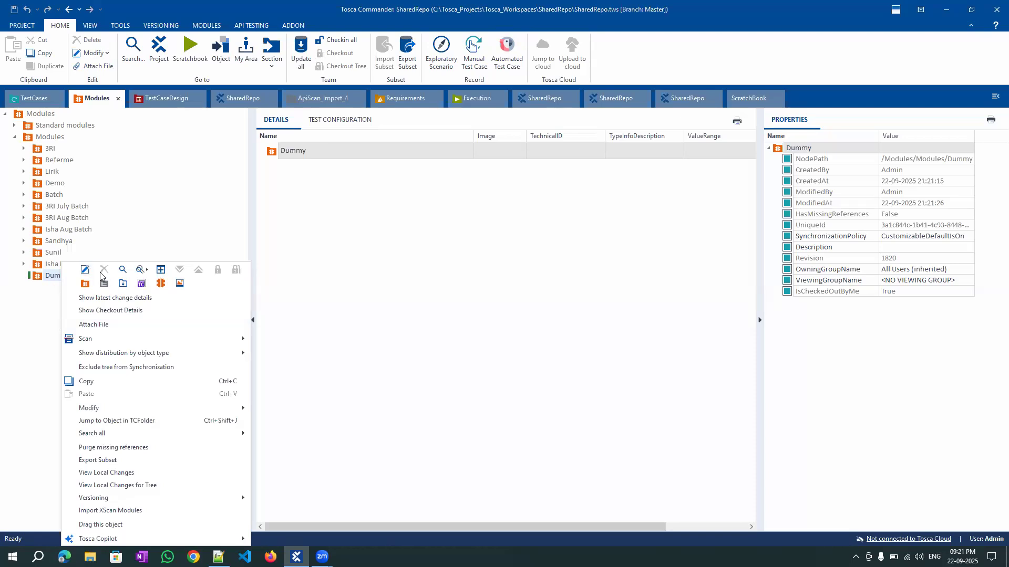
left_click(51, 139)
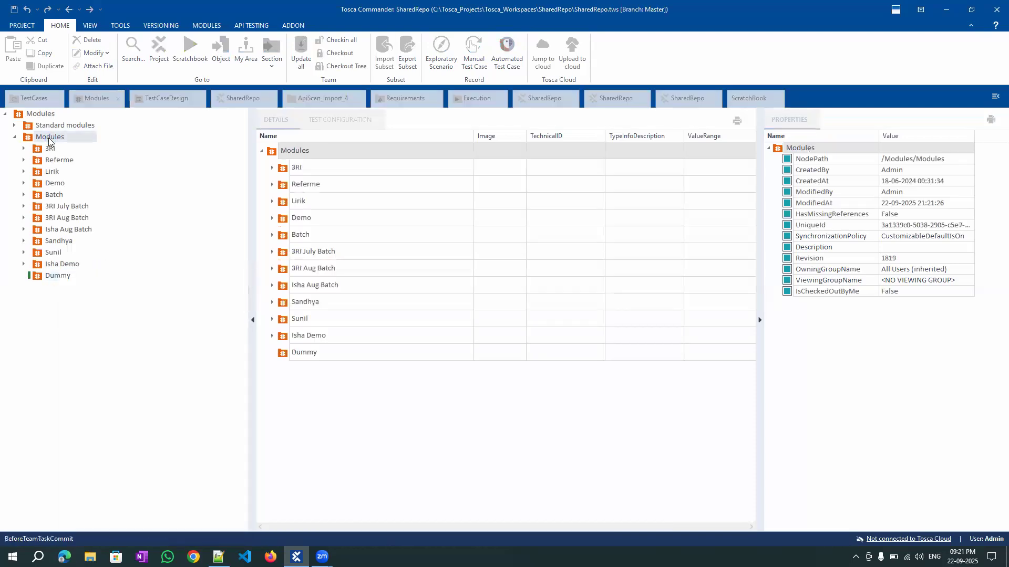
left_click(53, 277)
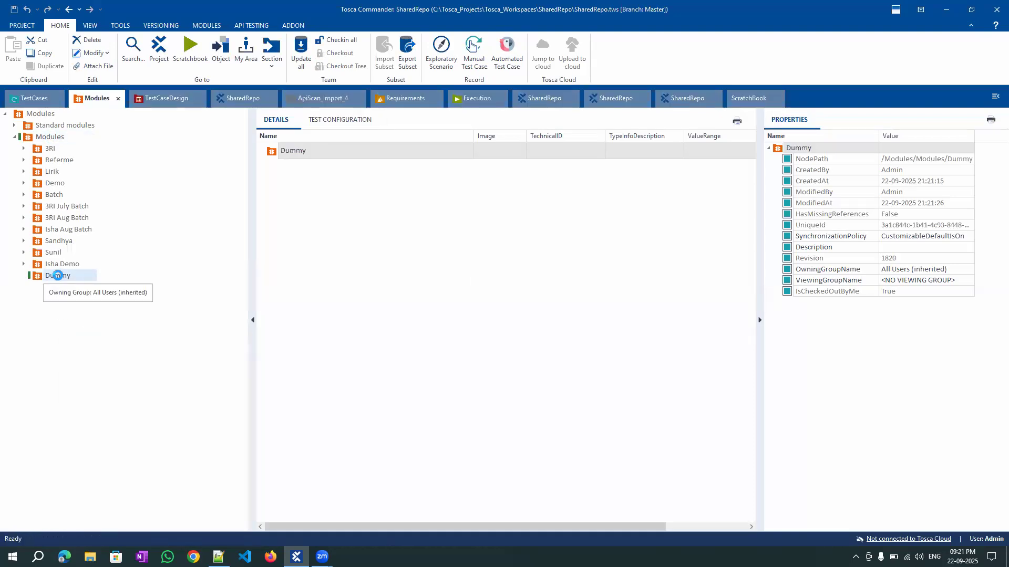
right_click(53, 276)
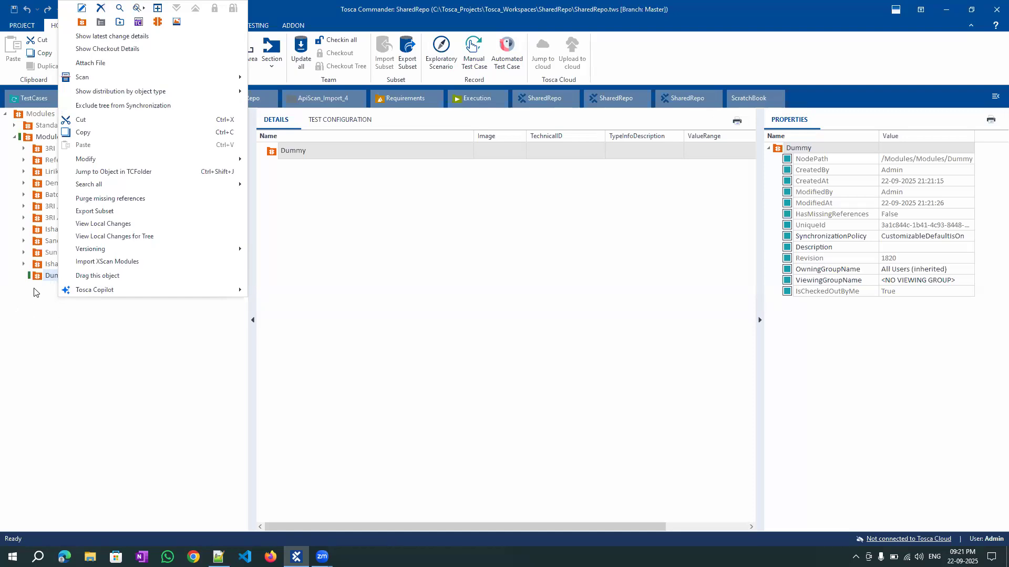
left_click(103, 345)
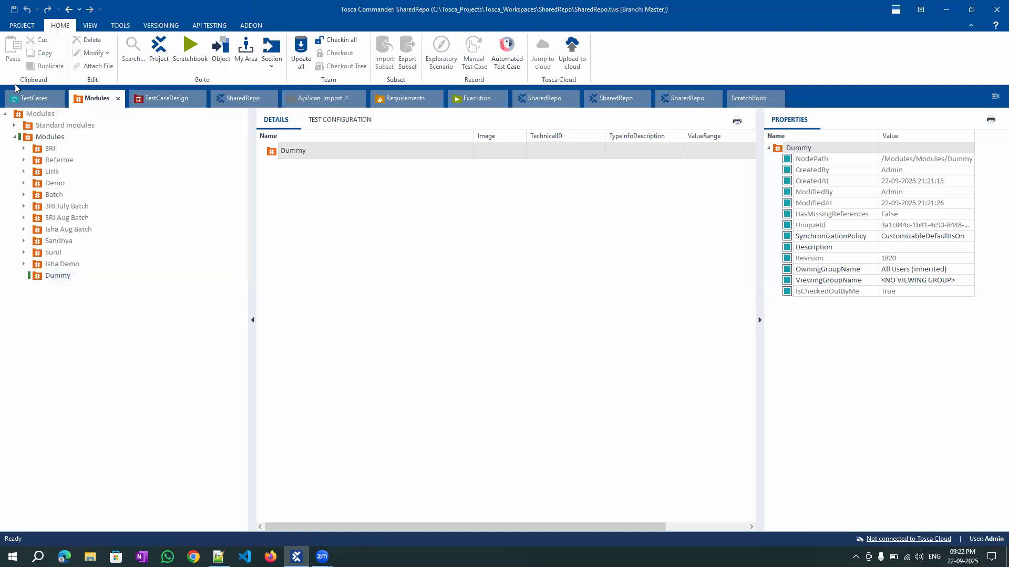
View the Project folder's checkout state in the TestCases section and return to the Modules section
left_click(26, 98)
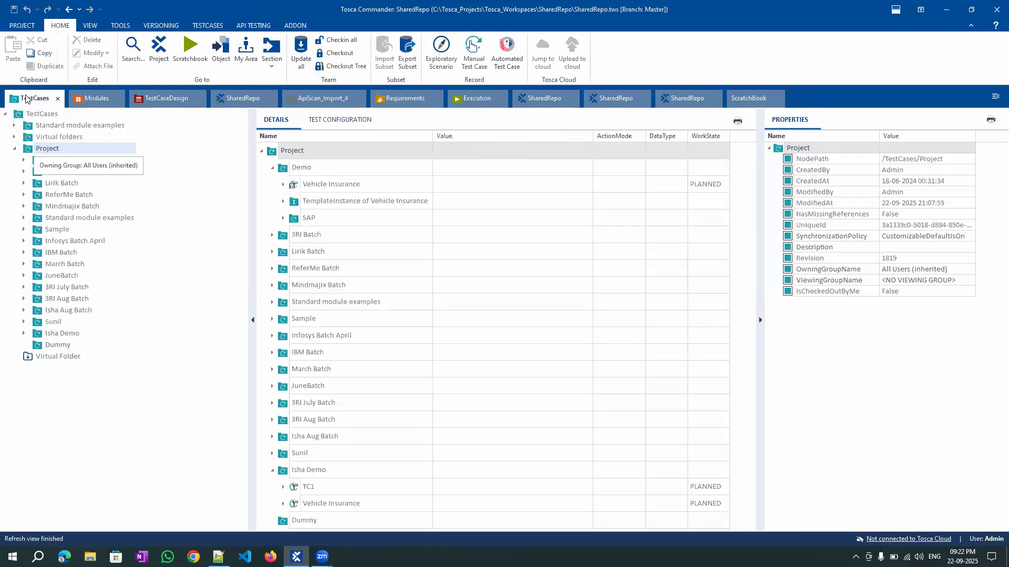
left_click(91, 101)
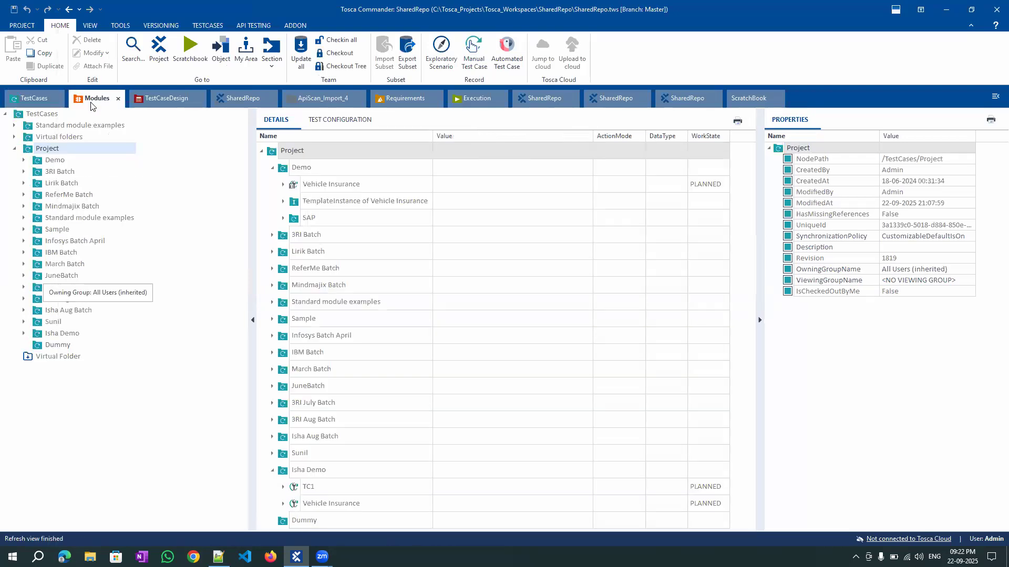
Review the properties of the JuneBatch, Demo, 3RI Batch, Lirik Batch and ReferMe Batch folders in the TestCases section
left_click(31, 100)
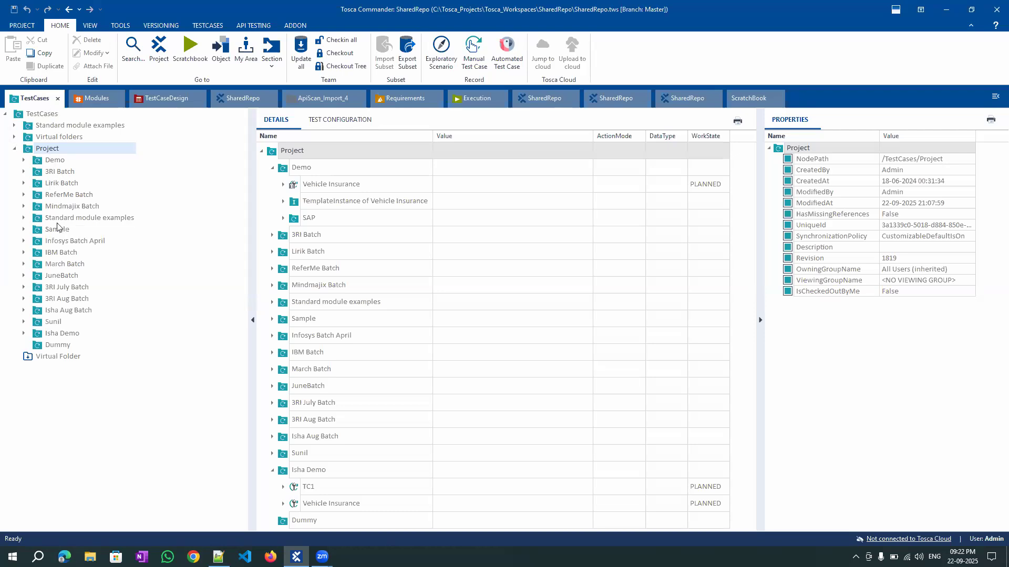
left_click(66, 277)
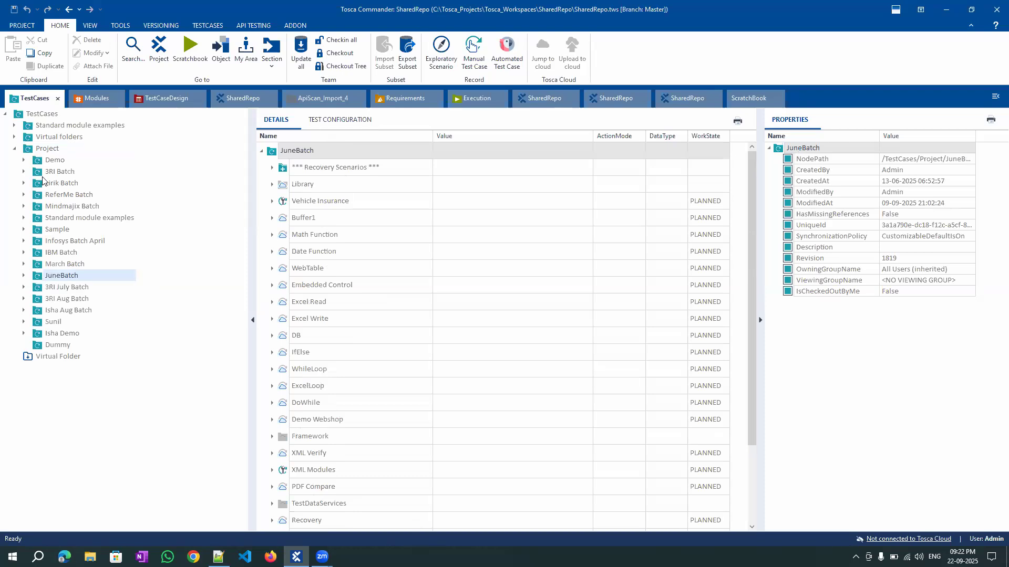
left_click(49, 159)
left_click(57, 171)
left_click(59, 183)
left_click(63, 194)
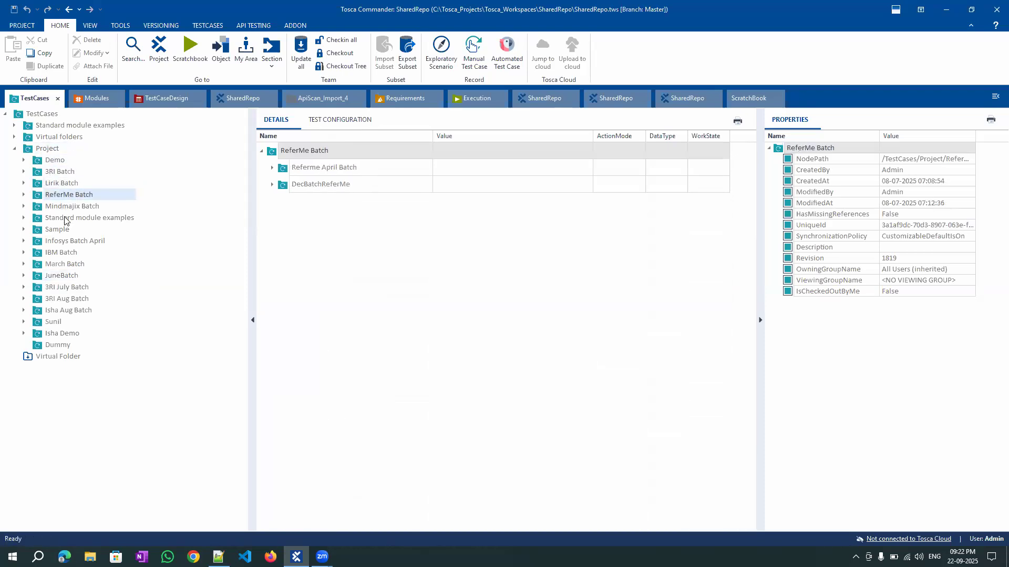
Check out the whole tree of the Project folder in the TestCases section
left_click(57, 148)
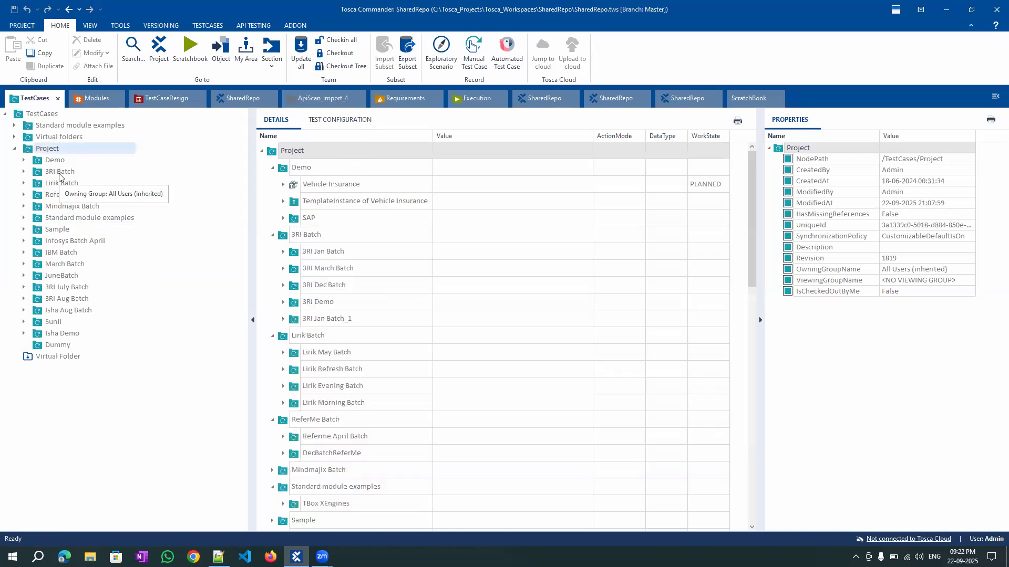
left_click(354, 65)
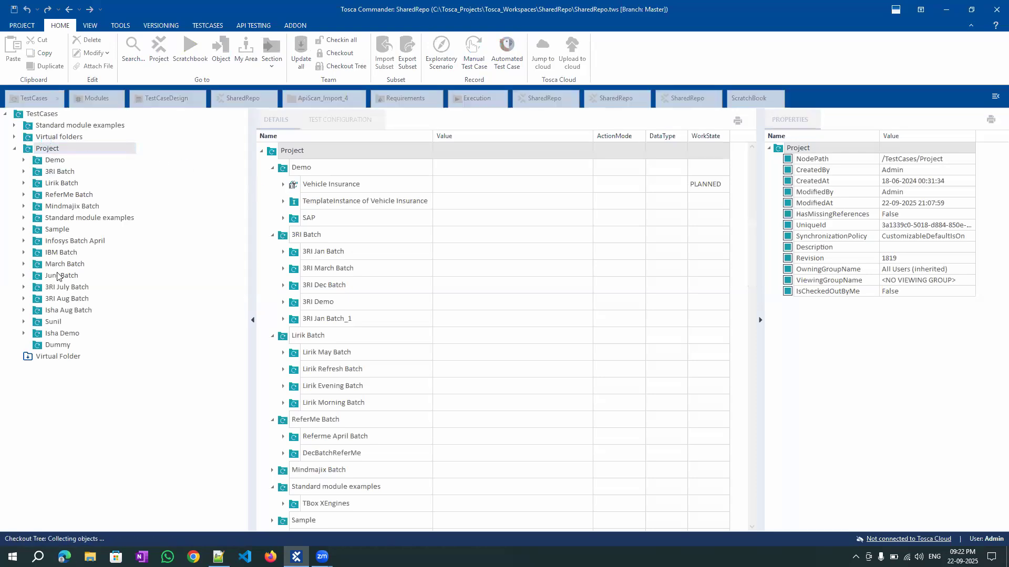
key("Return")
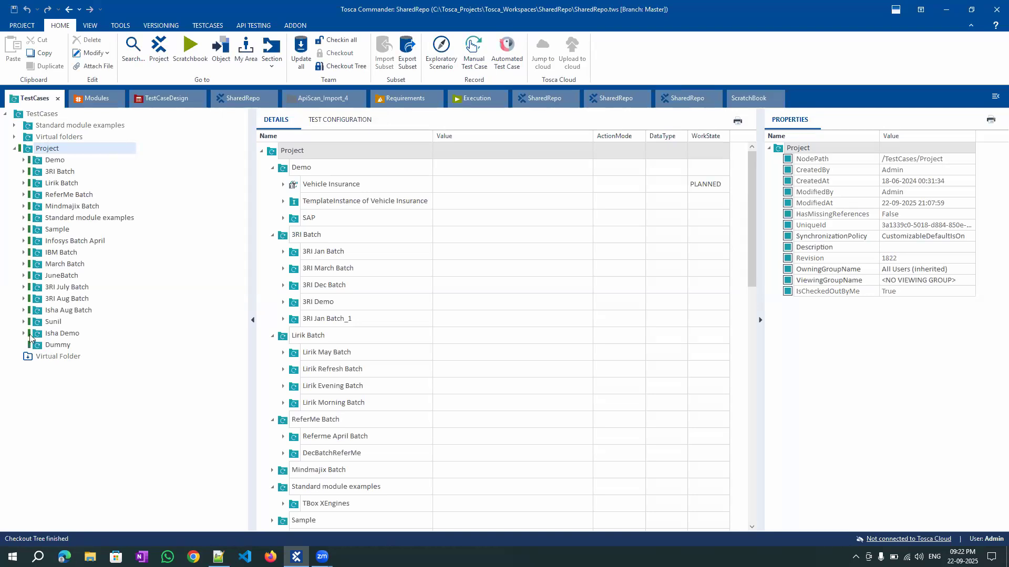
Examine the checkout state of the test cases inside Isha Demo and the folder just above it, collapsing both folders when done
left_click(24, 334)
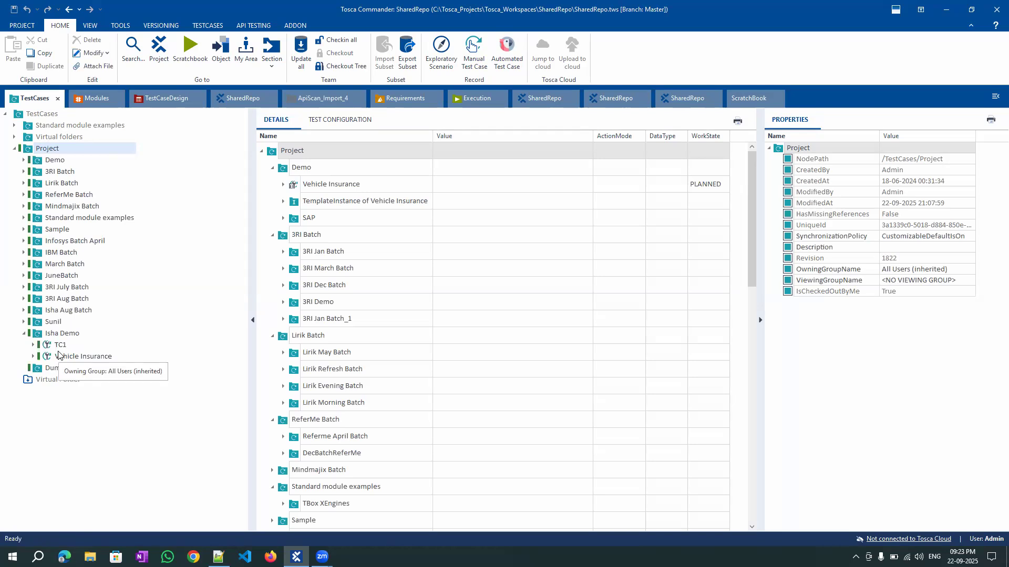
left_click(24, 321)
scroll(152, 416, "down", 1)
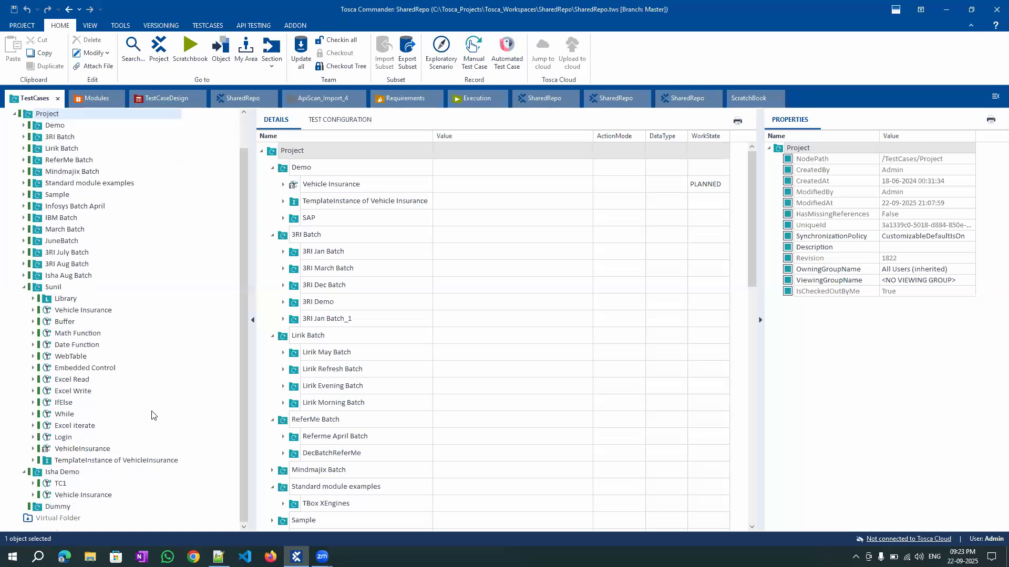
scroll(59, 338, "up", 1)
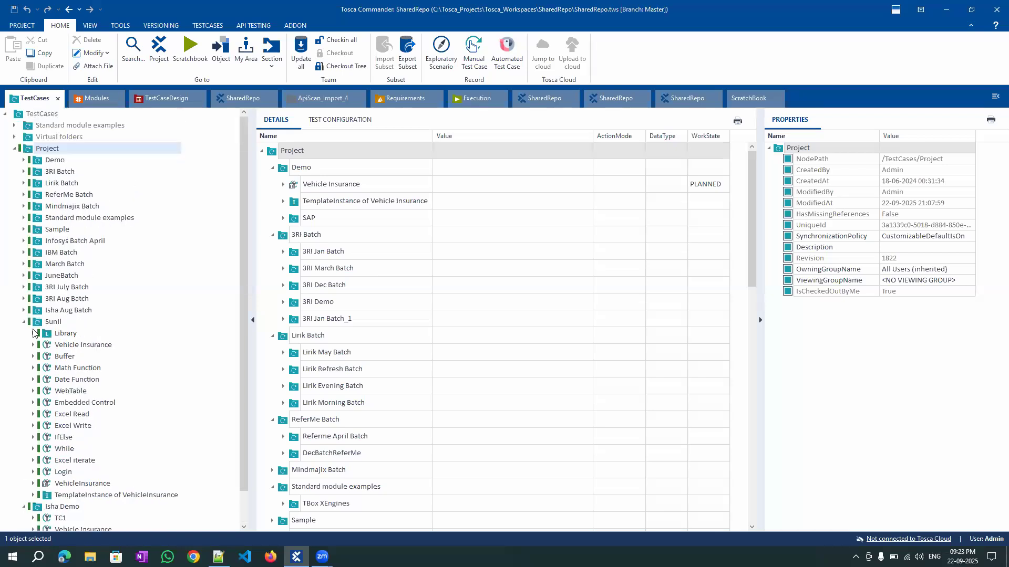
left_click(23, 321)
left_click(23, 333)
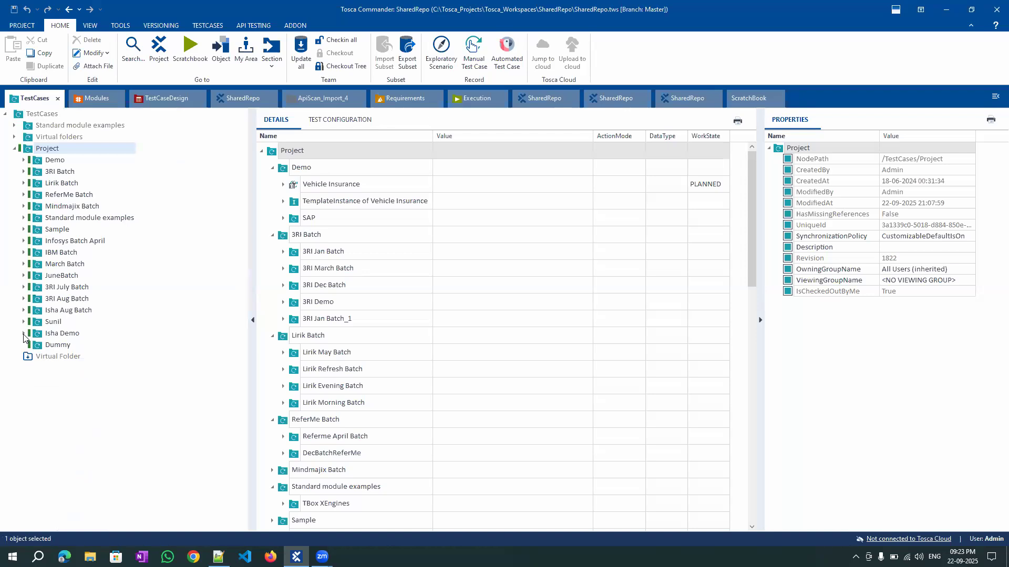
Check in all changes, and check out only the Isha Demo folder tree, reviewing the actions available for that folder
left_click(341, 41)
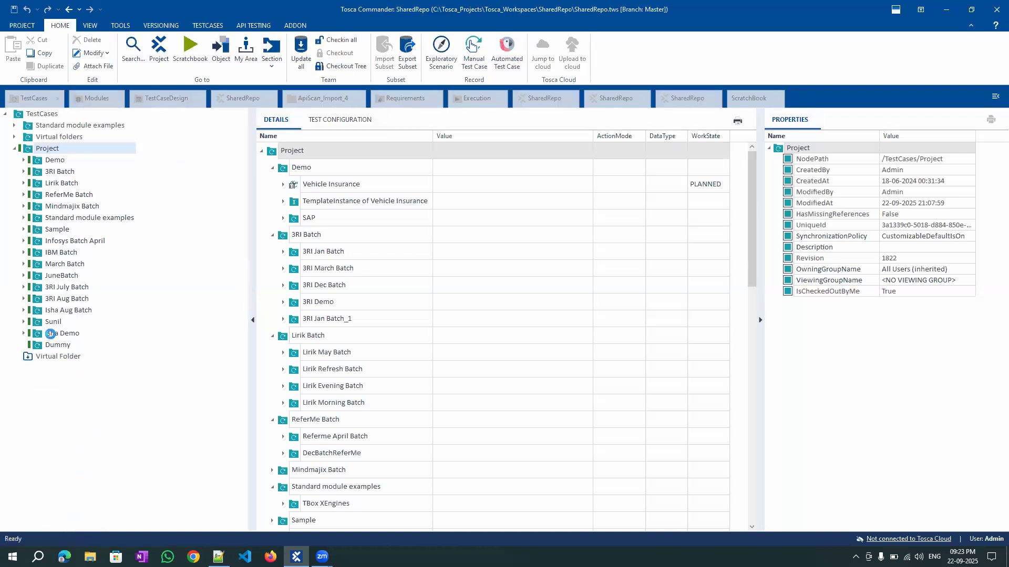
double_click(57, 335)
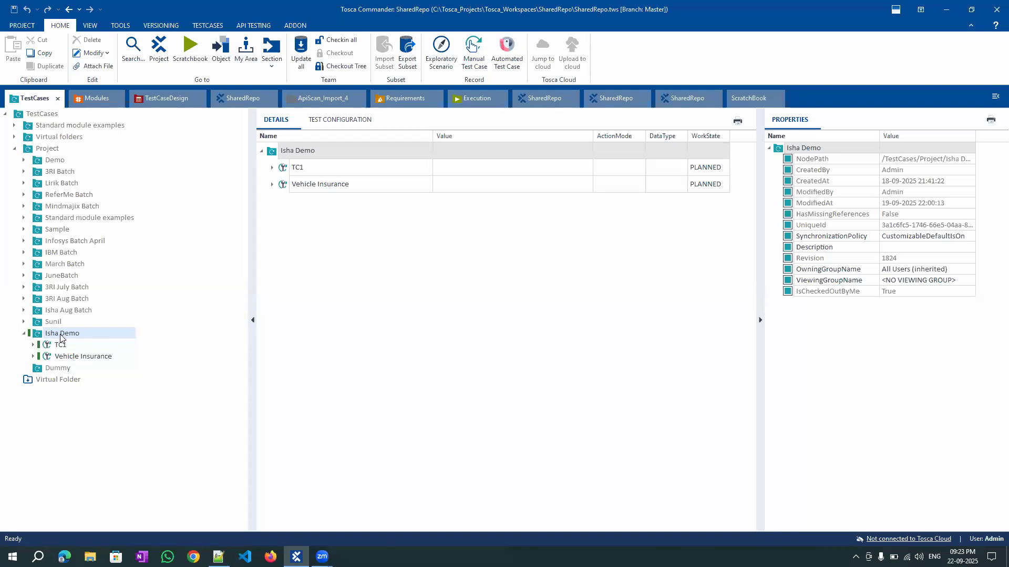
right_click(60, 337)
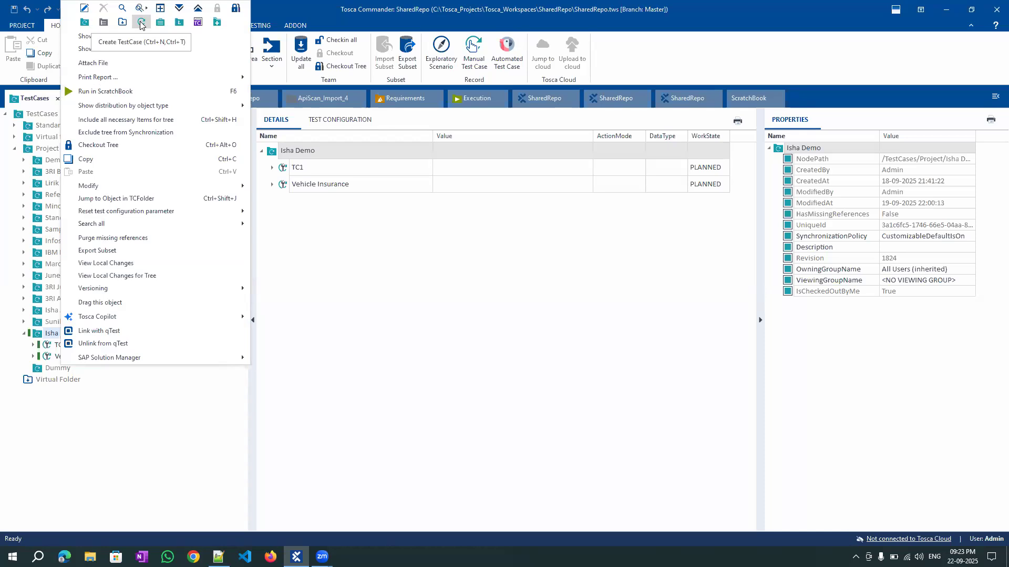
left_click(456, 258)
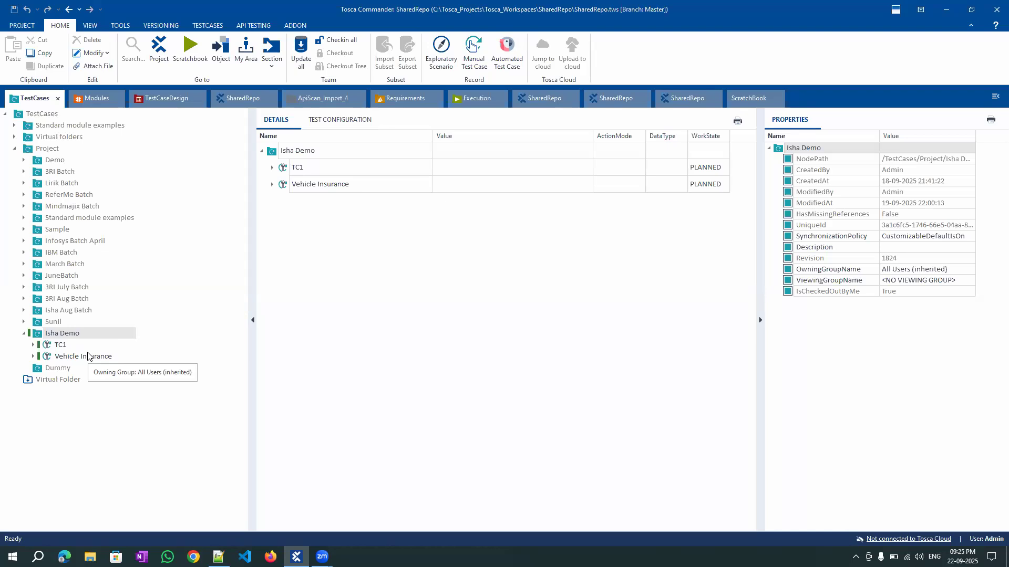
Change the WorkState of test case TC1 in Isha Demo to IN_WORK, followed by COMPLETED
left_click(59, 347)
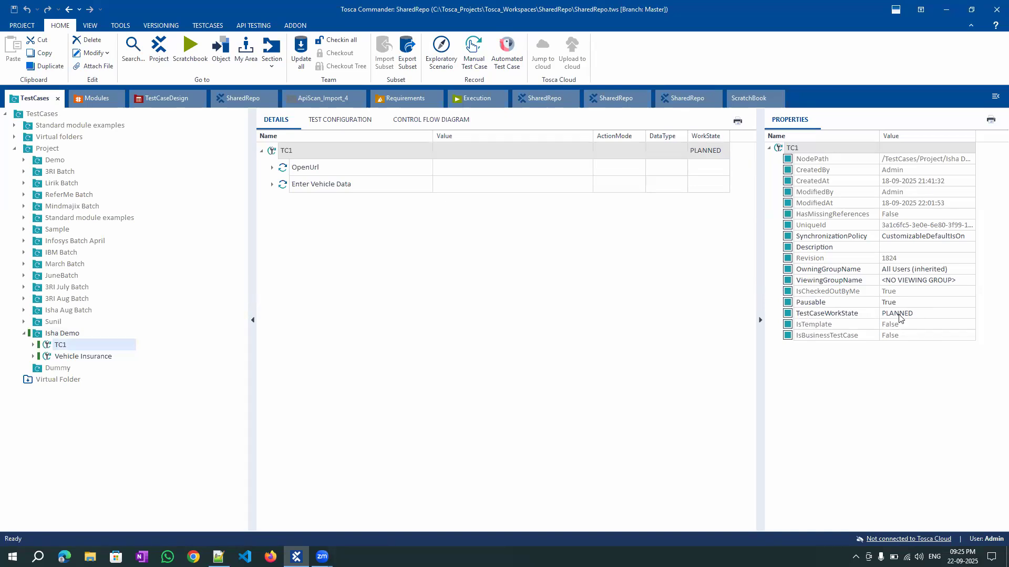
left_click(760, 320)
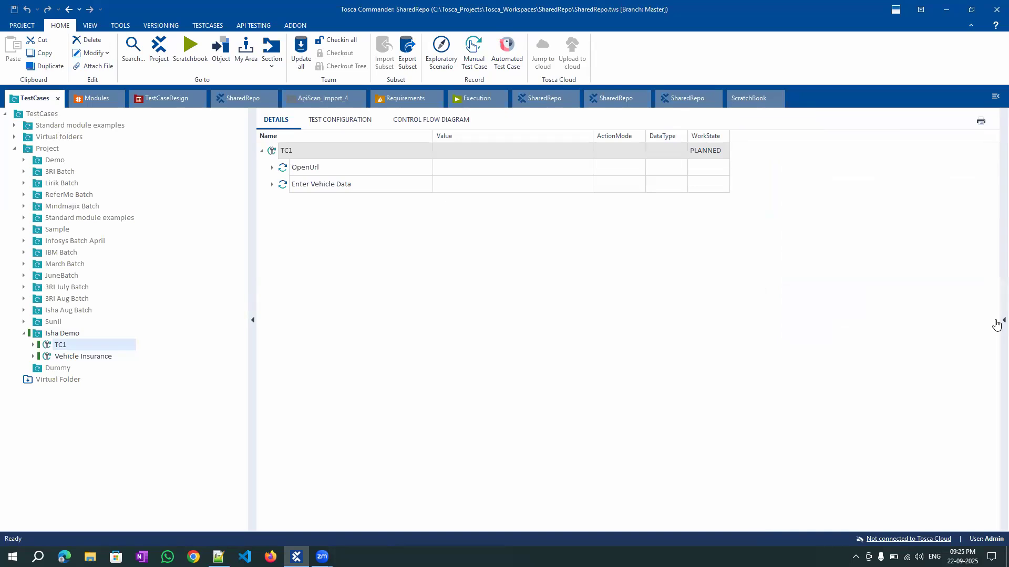
left_click(996, 325)
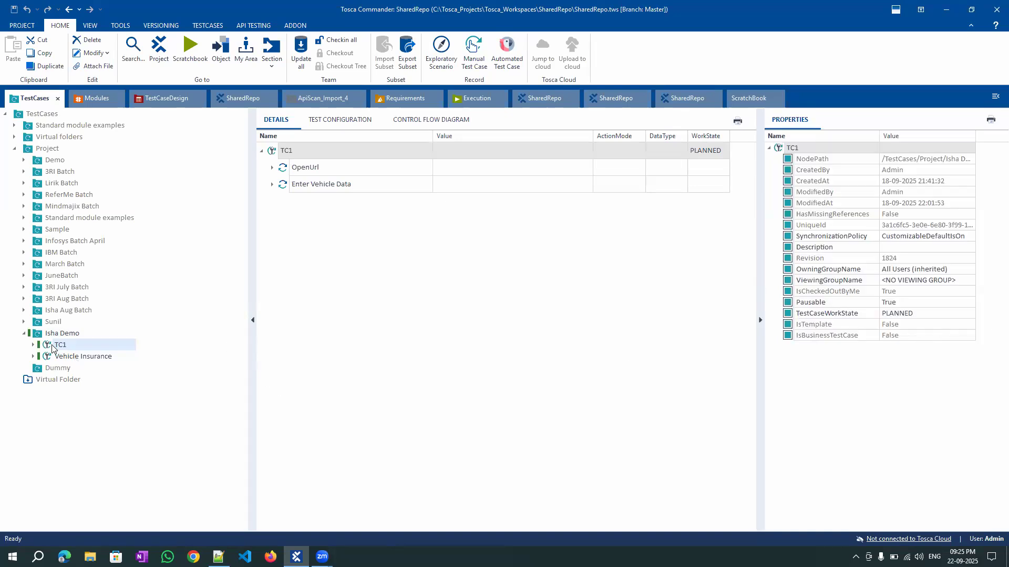
left_click(715, 151)
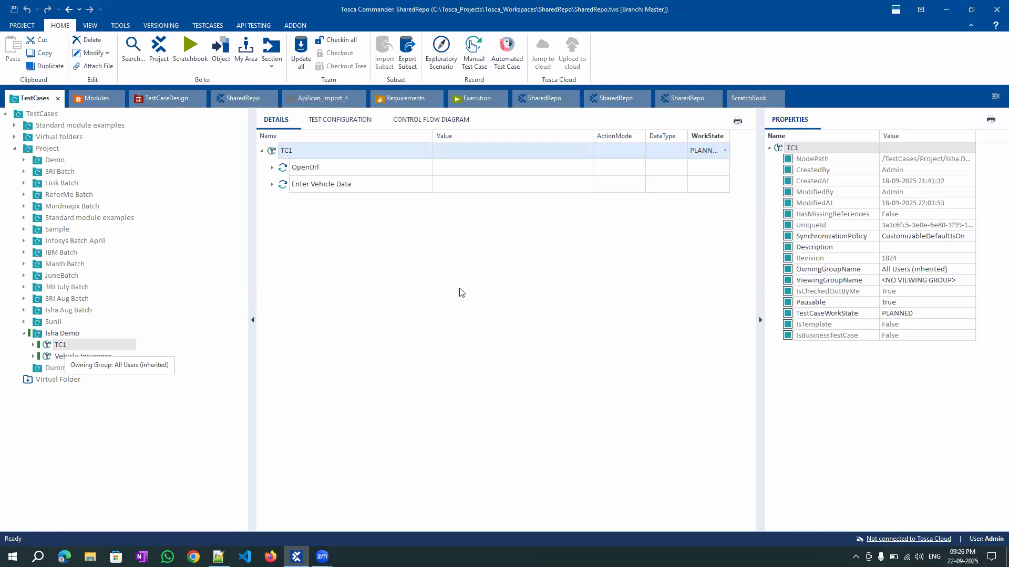
left_click(724, 151)
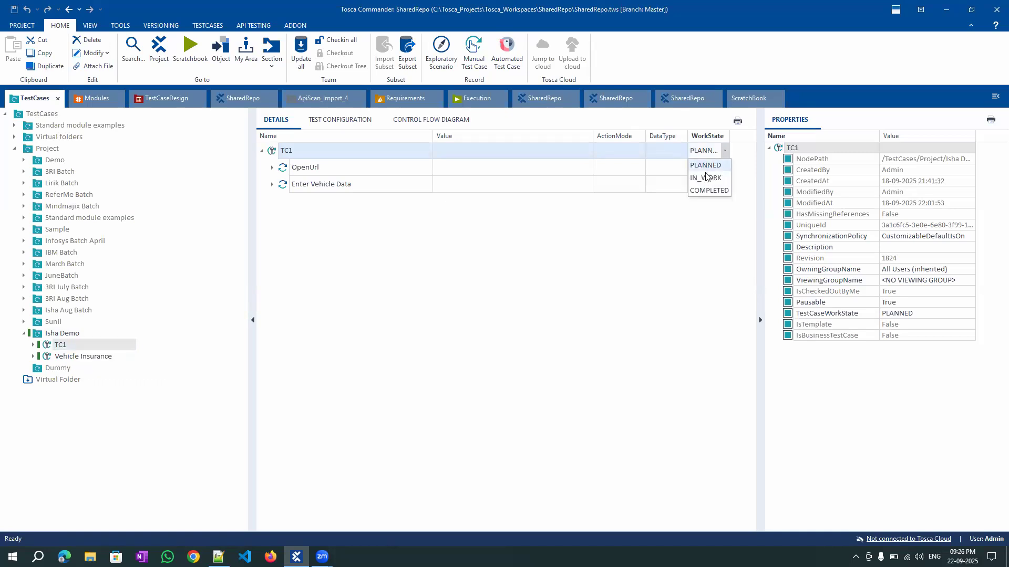
left_click(697, 179)
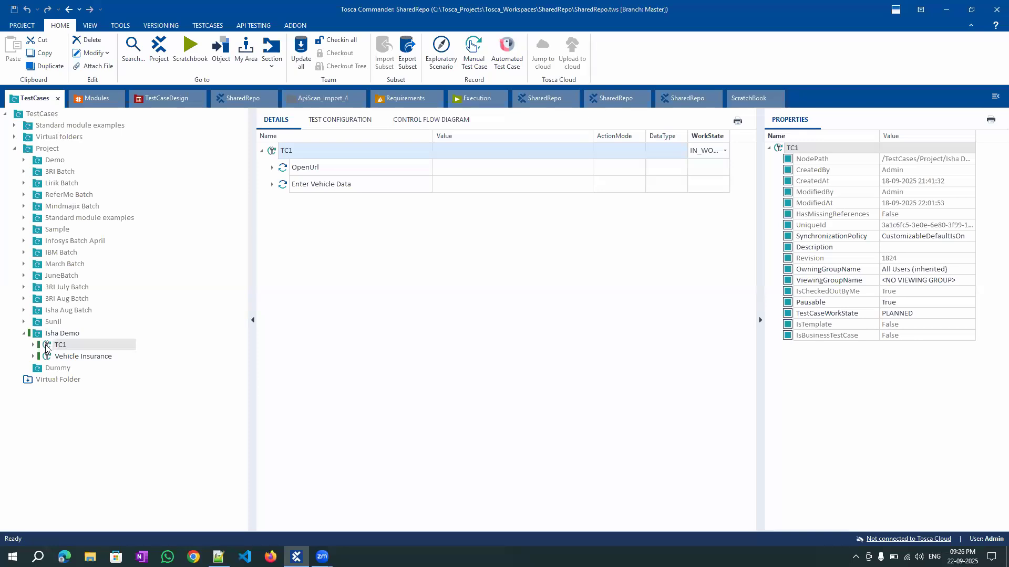
left_click(426, 278)
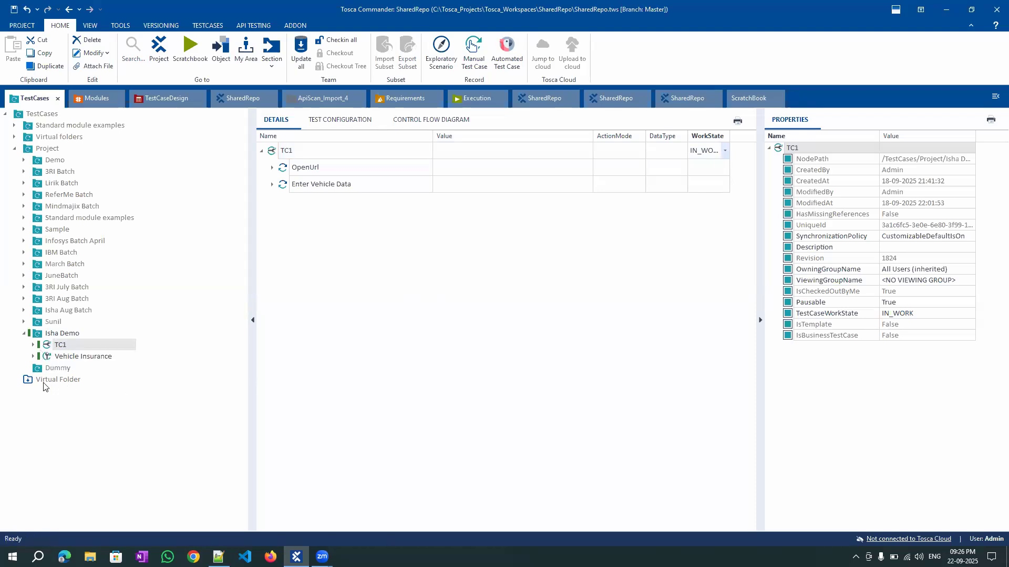
left_click(725, 151)
left_click(715, 191)
Review the workspace's revert options on the project information page and return to the TestCases section
left_click(27, 26)
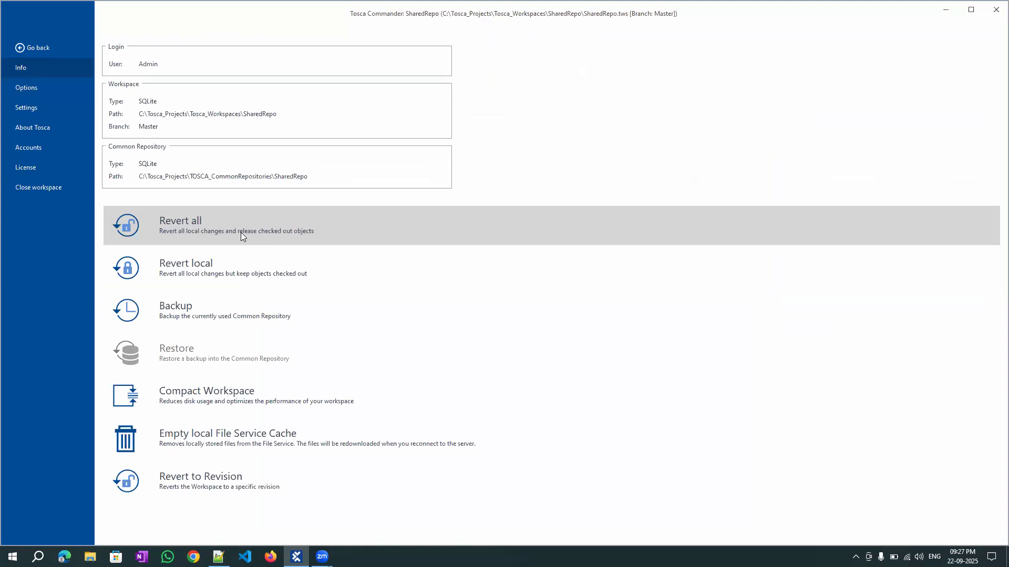
left_click(46, 48)
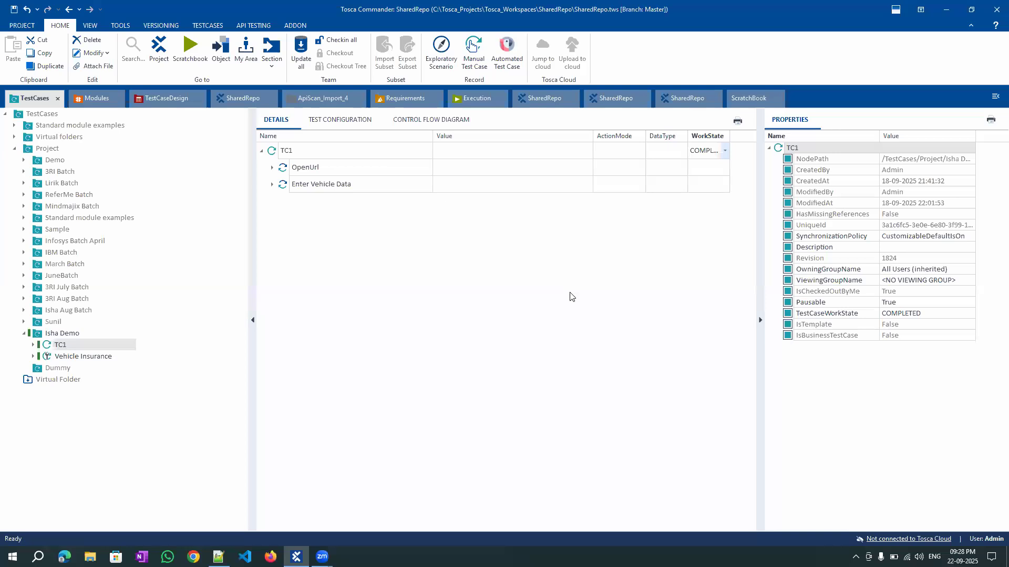
Open the change history of the Isha Demo folder and view the details of revisions 1791 and 1788
left_click(65, 358)
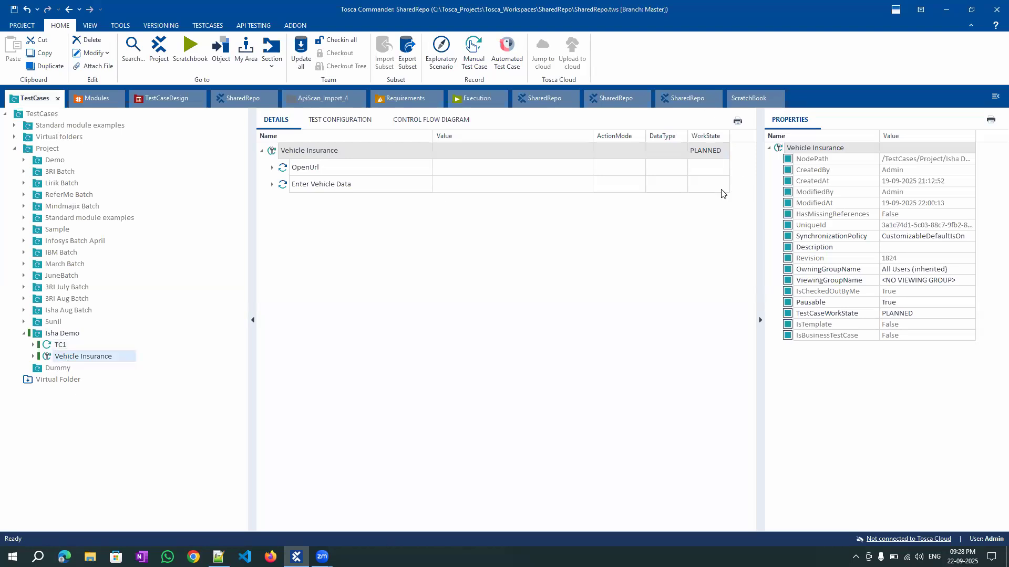
left_click(71, 338)
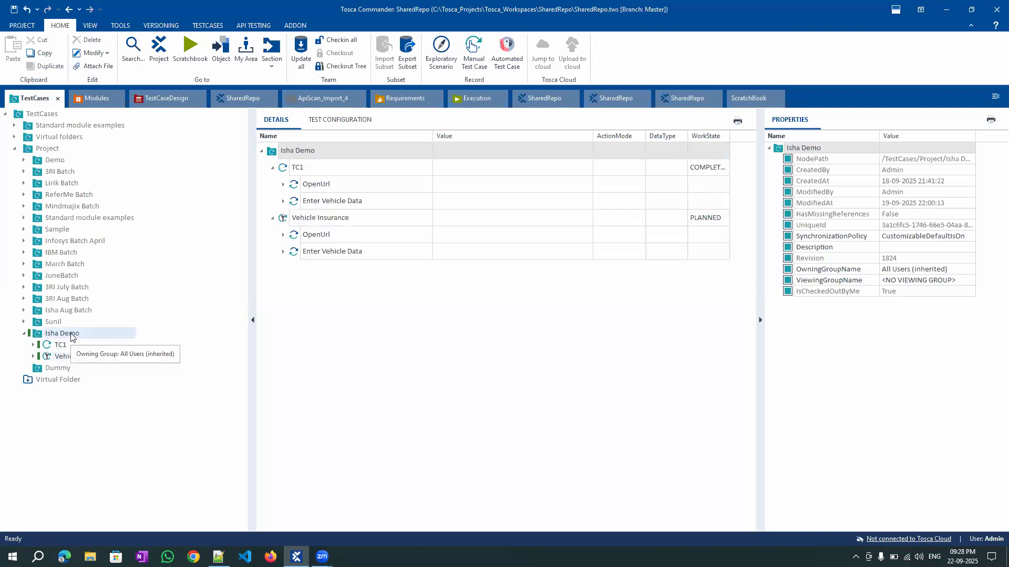
right_click(40, 337)
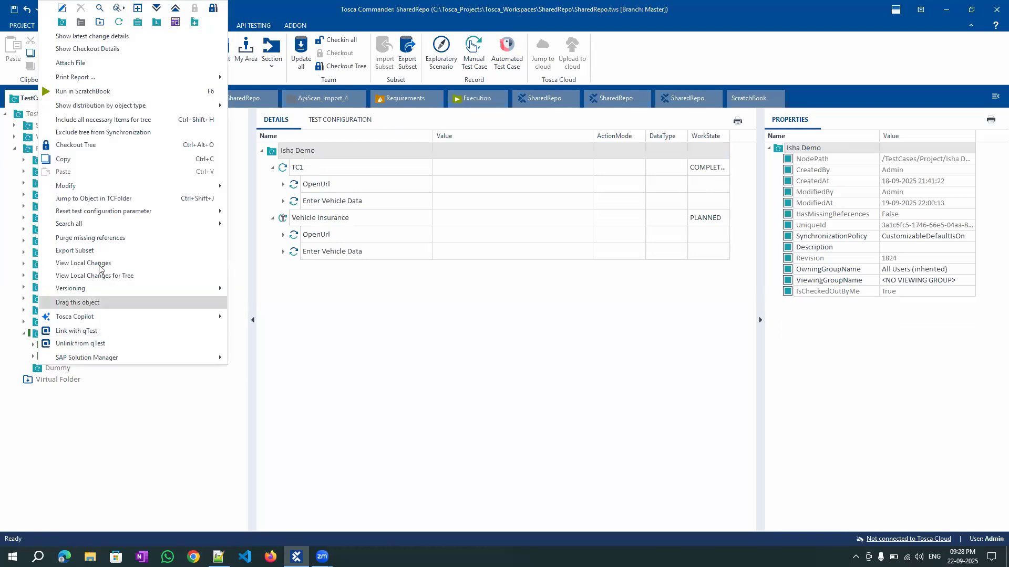
mouse_move(108, 290)
left_click(268, 289)
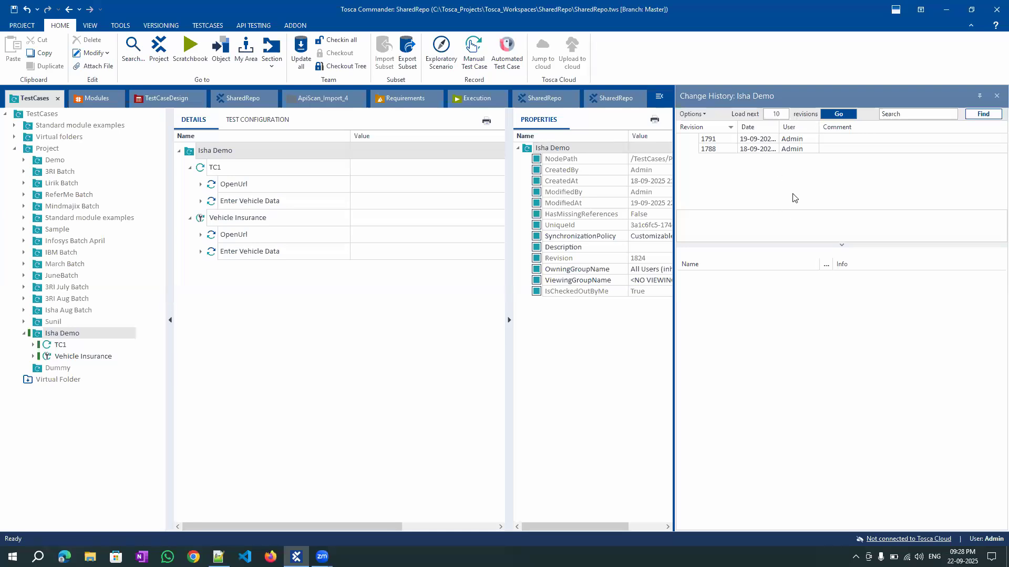
left_click(787, 140)
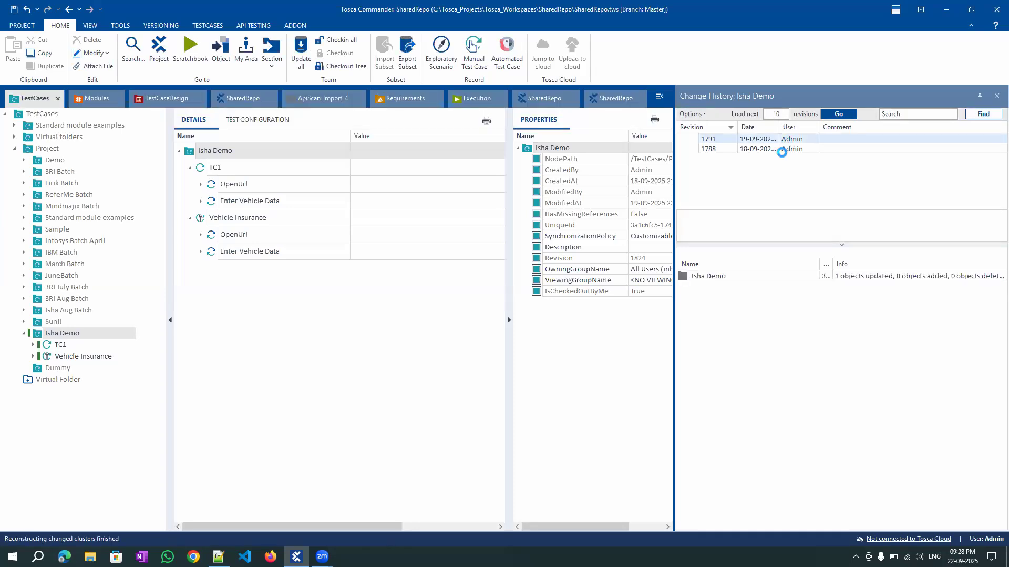
left_click(782, 152)
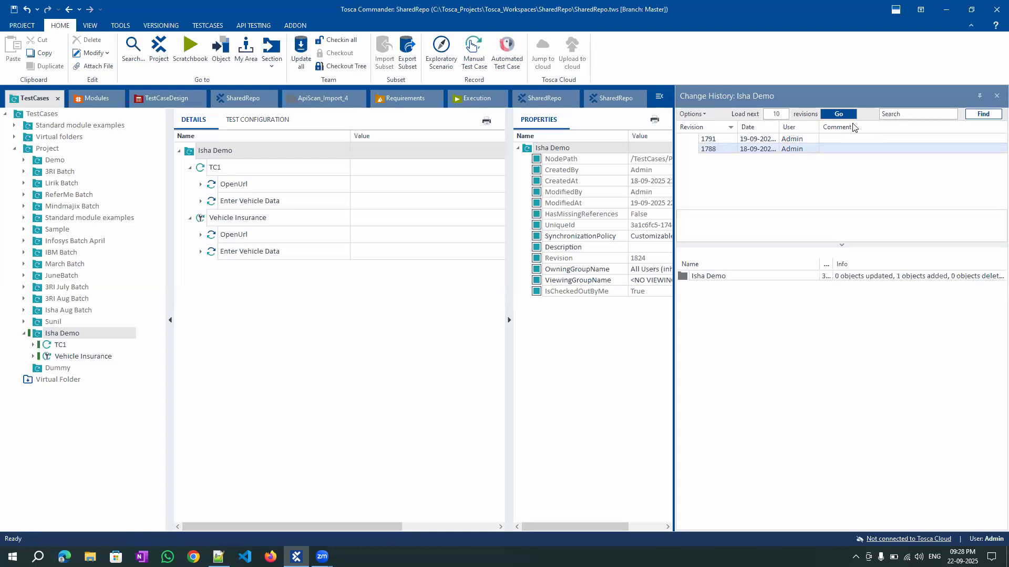
Leave the change history and view the Enter Vehicle Data step values of the Vehicle Insurance test case
key("F6")
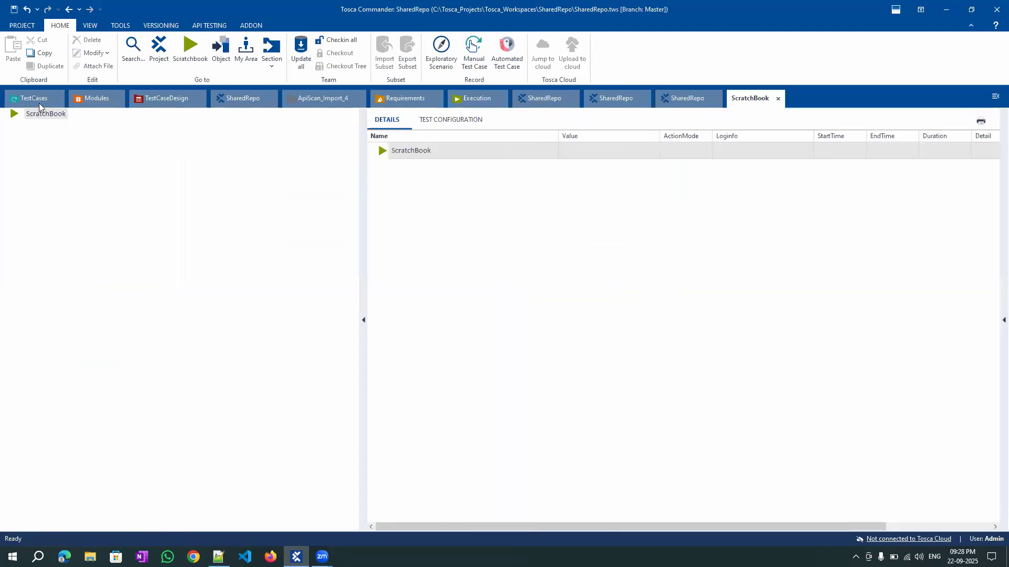
left_click(81, 357)
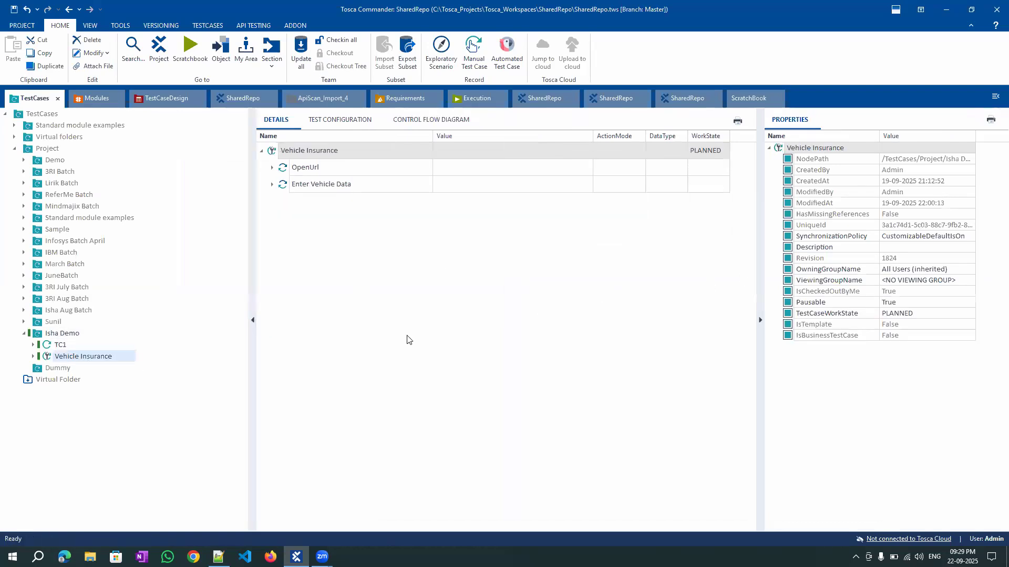
left_click(272, 184)
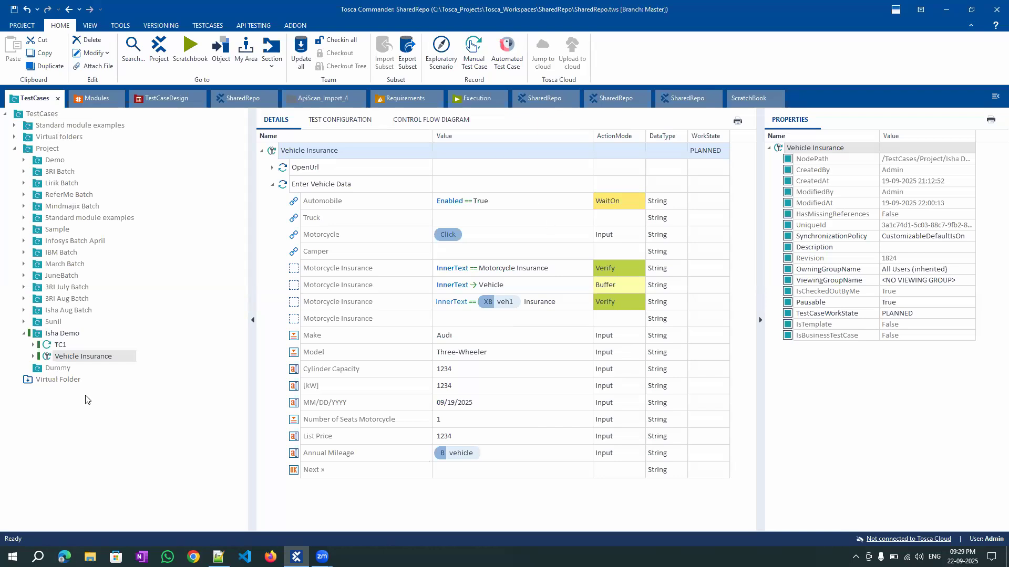
Create a test case named Buffer in the Isha Demo folder
left_click(62, 334)
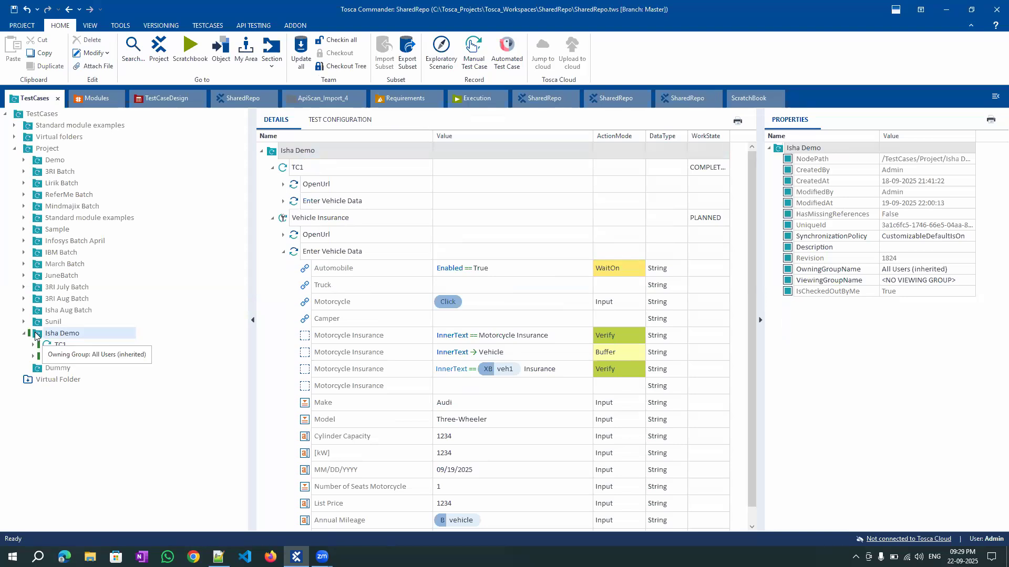
right_click(36, 335)
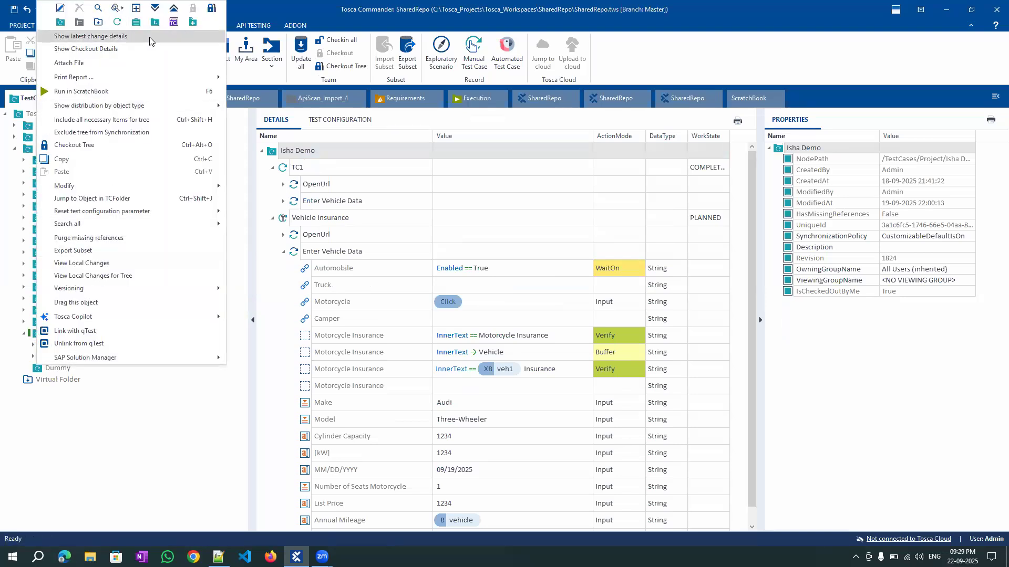
left_click(116, 22)
type("Buffer")
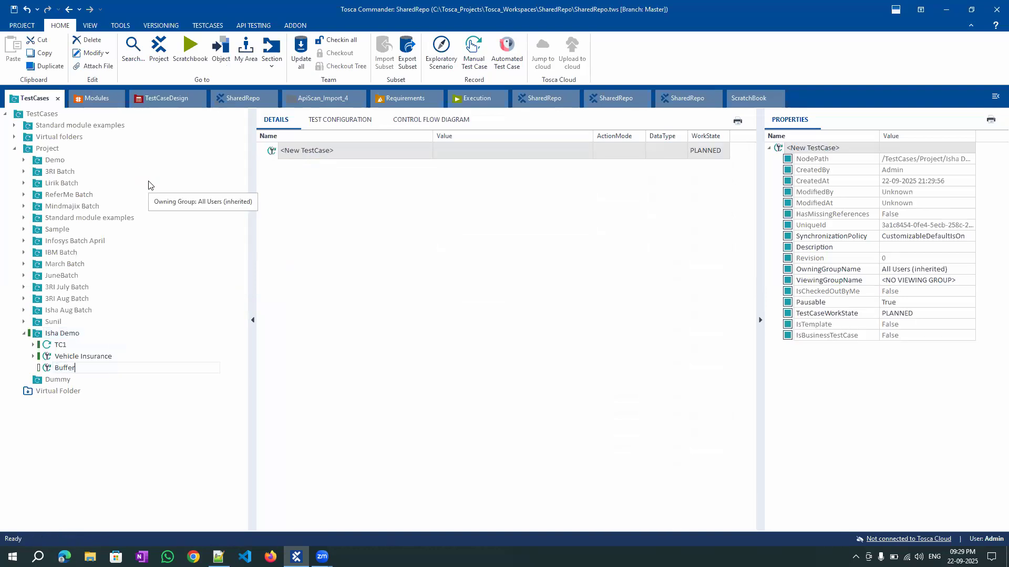
key("Return")
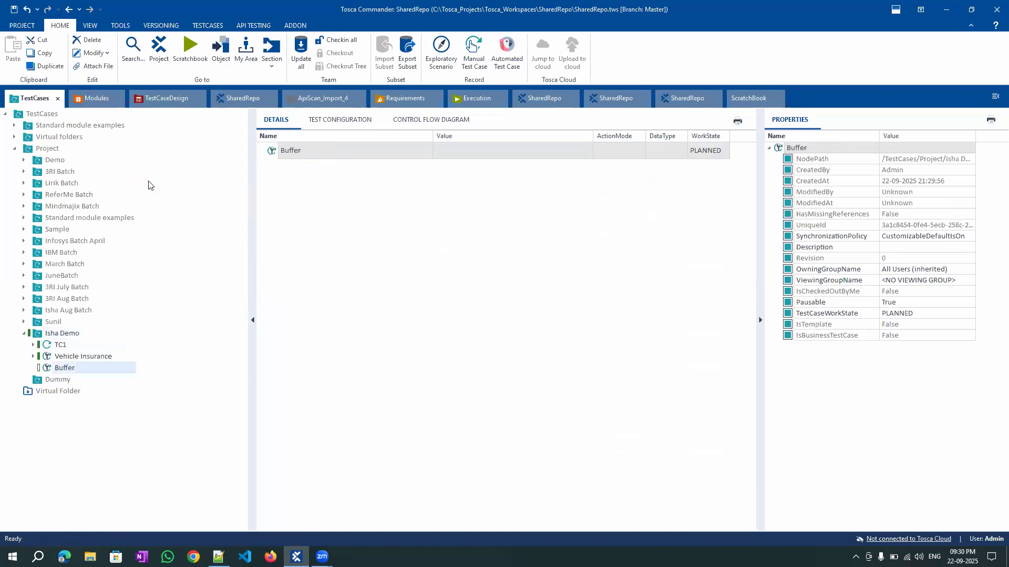
Add the TBox Set Buffer module from the standard Buffer Operations modules to the Buffer test case as a test step
left_click(86, 100)
left_click(15, 136)
left_click(14, 126)
left_click(23, 148)
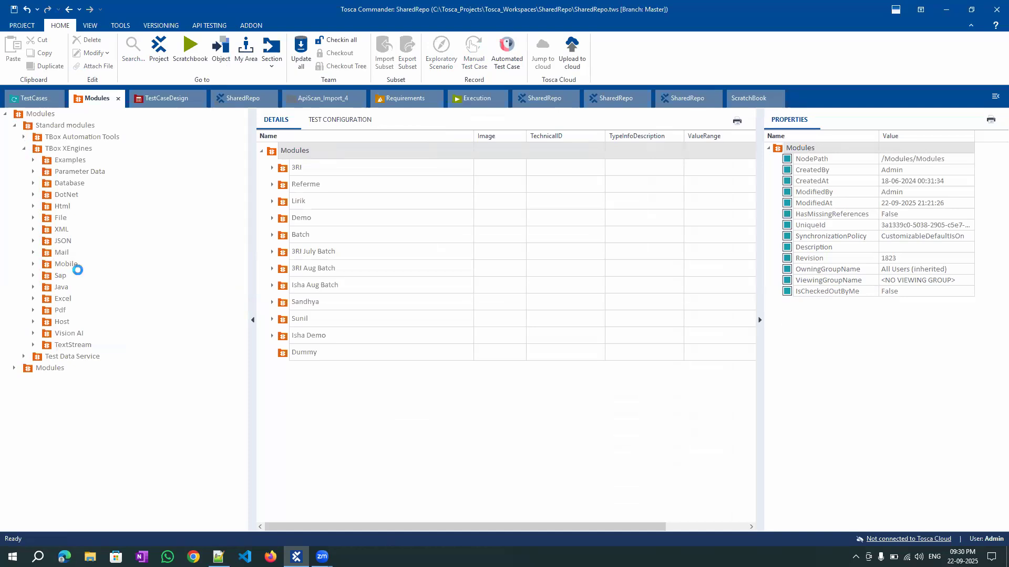
left_click(23, 149)
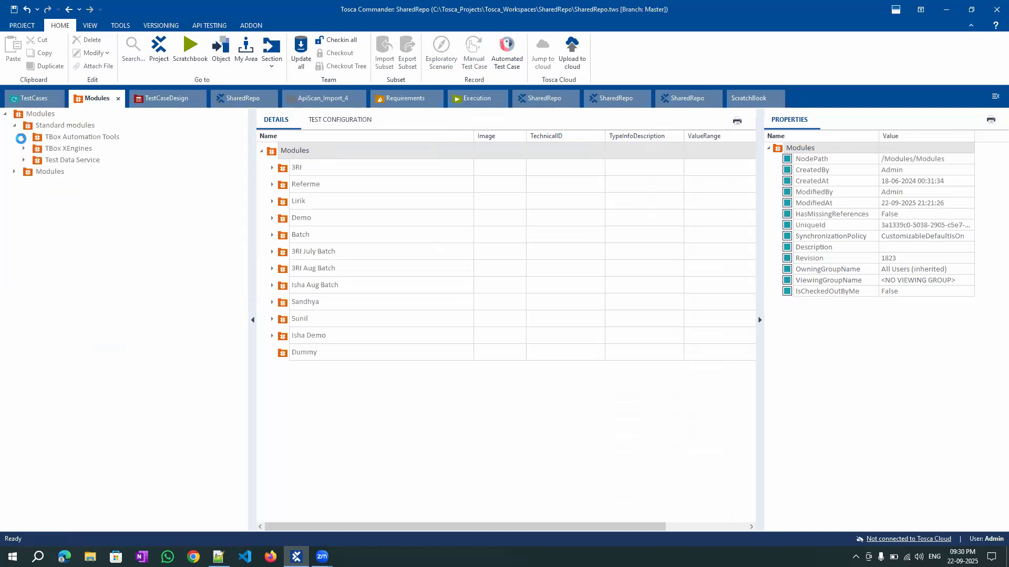
left_click(22, 137)
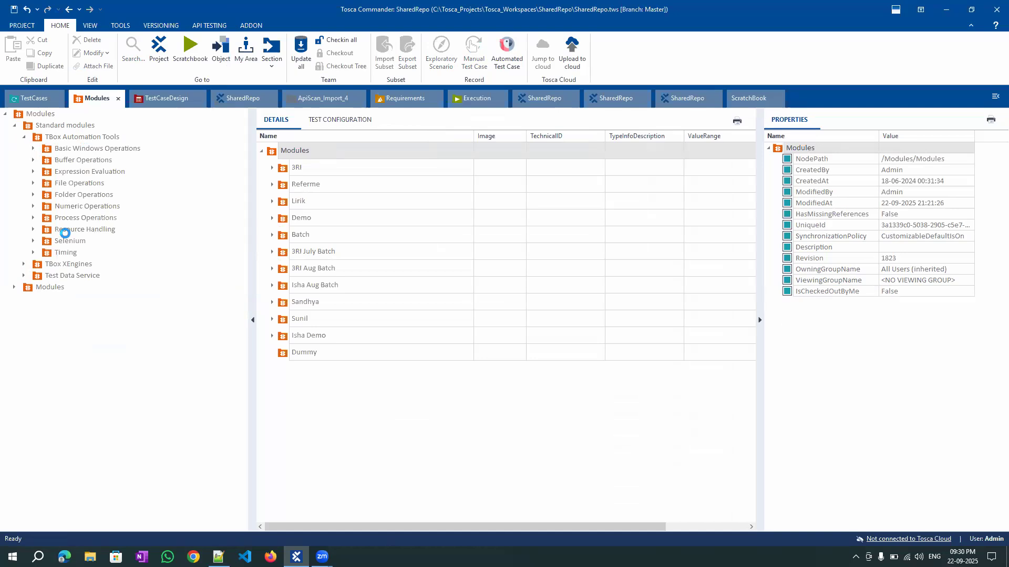
left_click(63, 160)
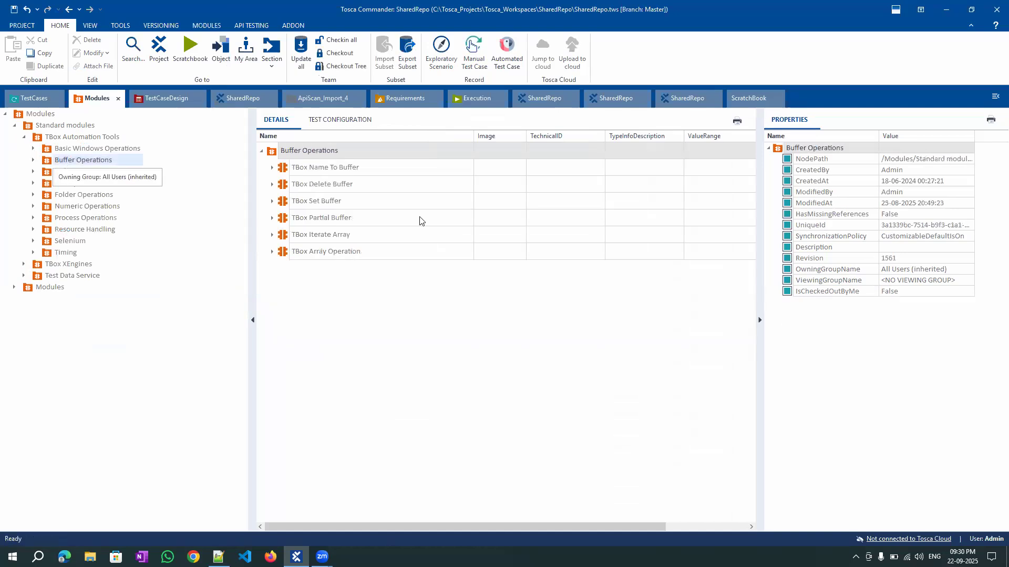
left_click_drag(282, 202, 304, 154)
Define a buffer named counter with the value 4 in the TBox Set Buffer step
left_click(391, 171)
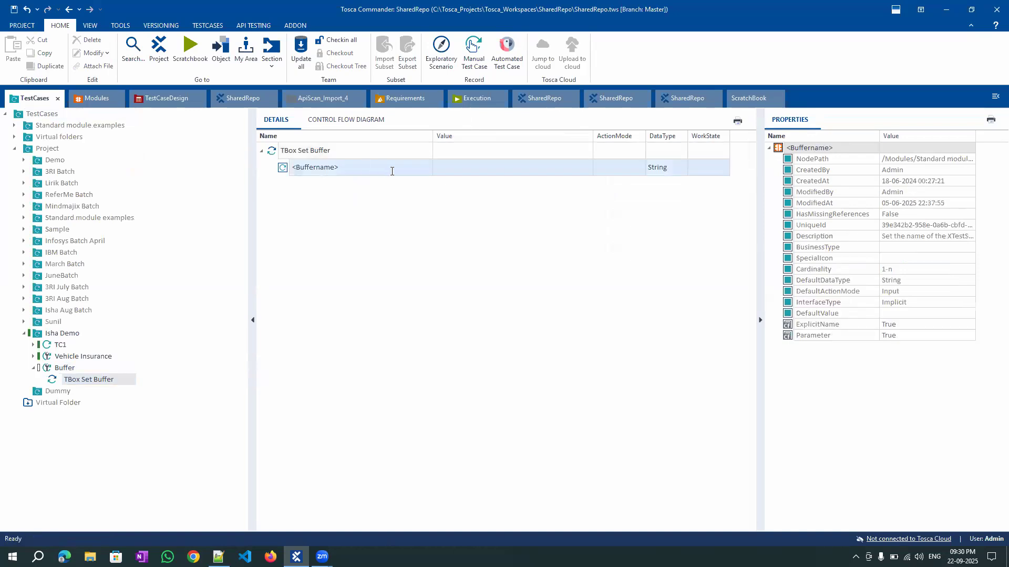
key("BackSpace")
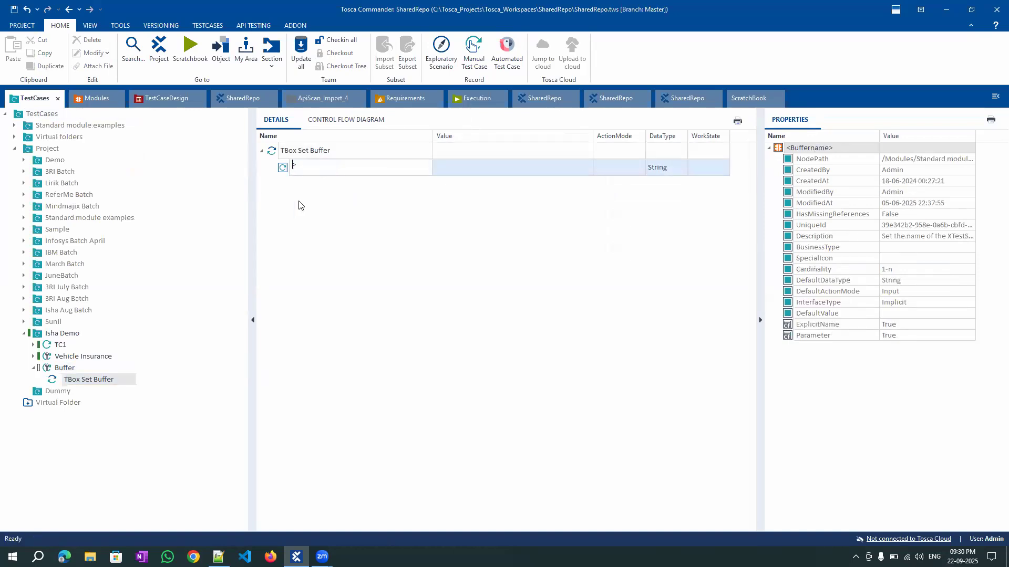
type("Cou")
key("BackSpace")
key("BackSpace")
key("BackSpace")
key("BackSpace")
type("counter")
key("Return")
left_click(450, 167)
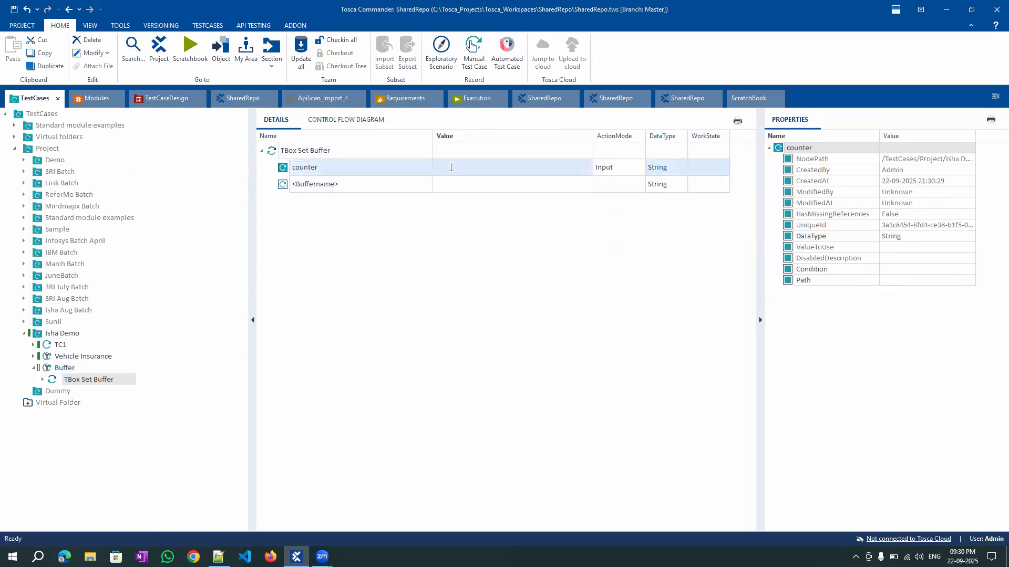
type("4")
Add a second buffer named env with the value qa to the TBox Set Buffer step
left_click(363, 183)
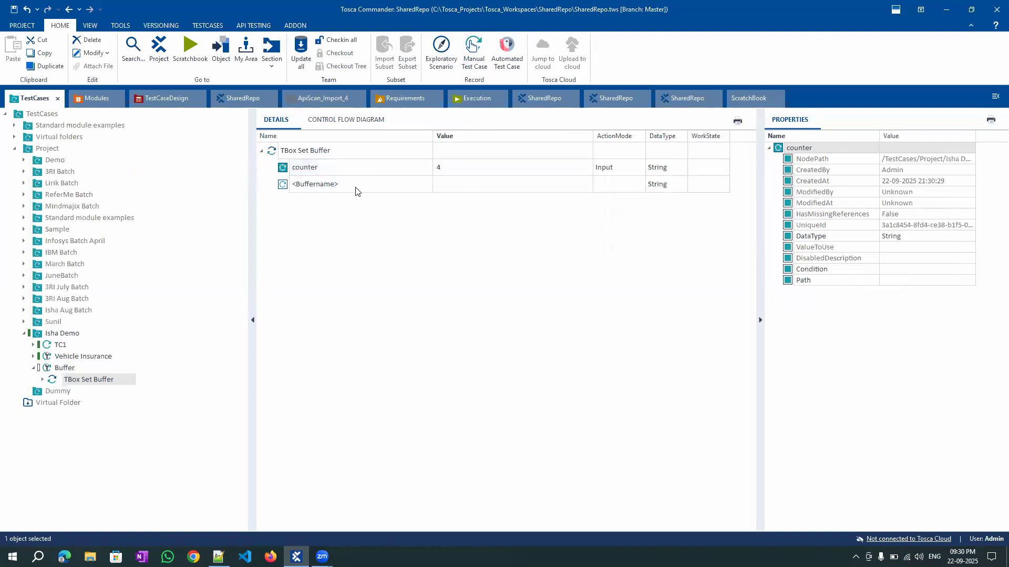
key("BackSpace")
type("env")
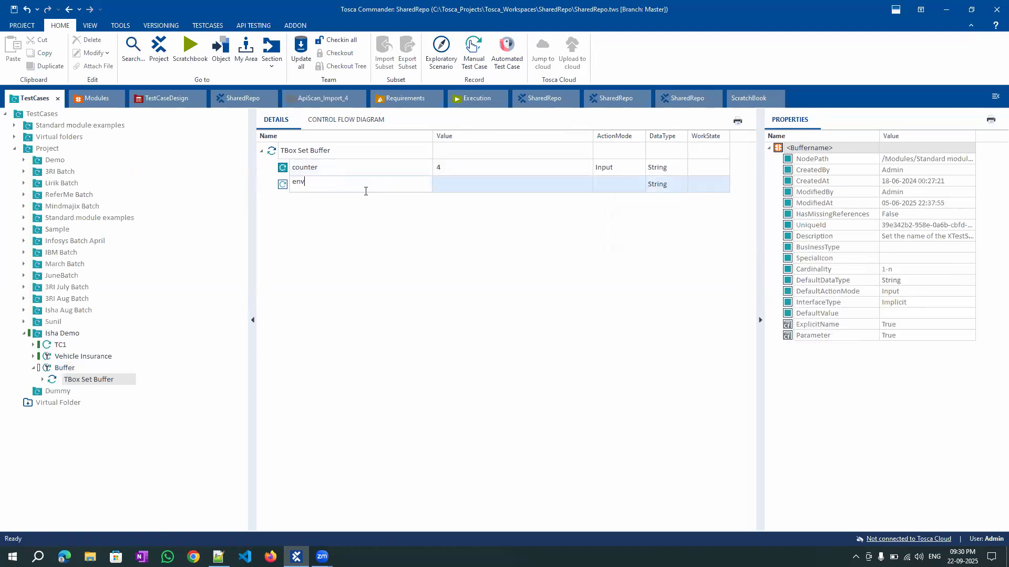
key("Return")
left_click(443, 185)
type("qa")
key("Return")
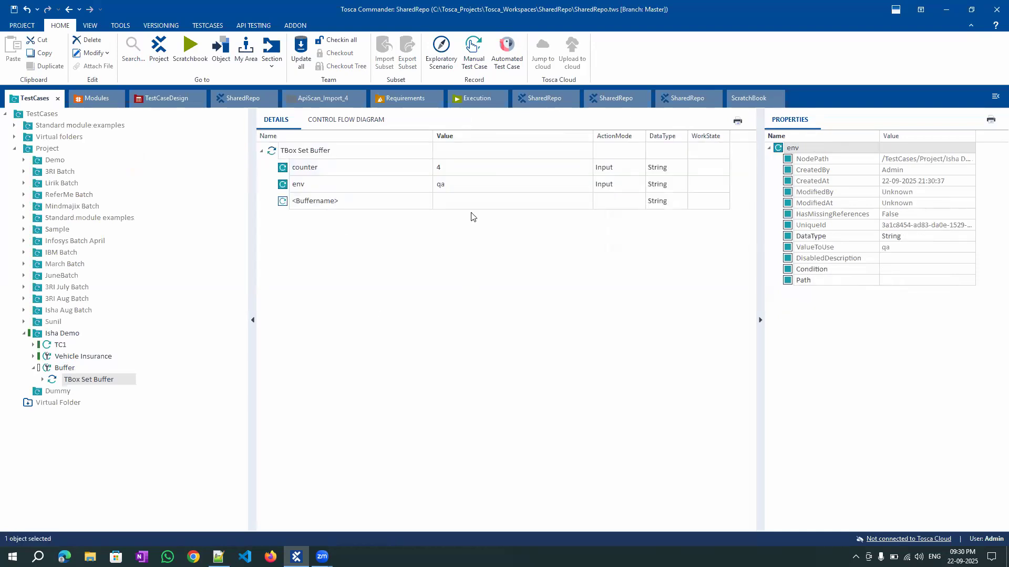
Run the TBox Set Buffer step in ScratchBook and expand its execution results down to the individual buffers
right_click(316, 153)
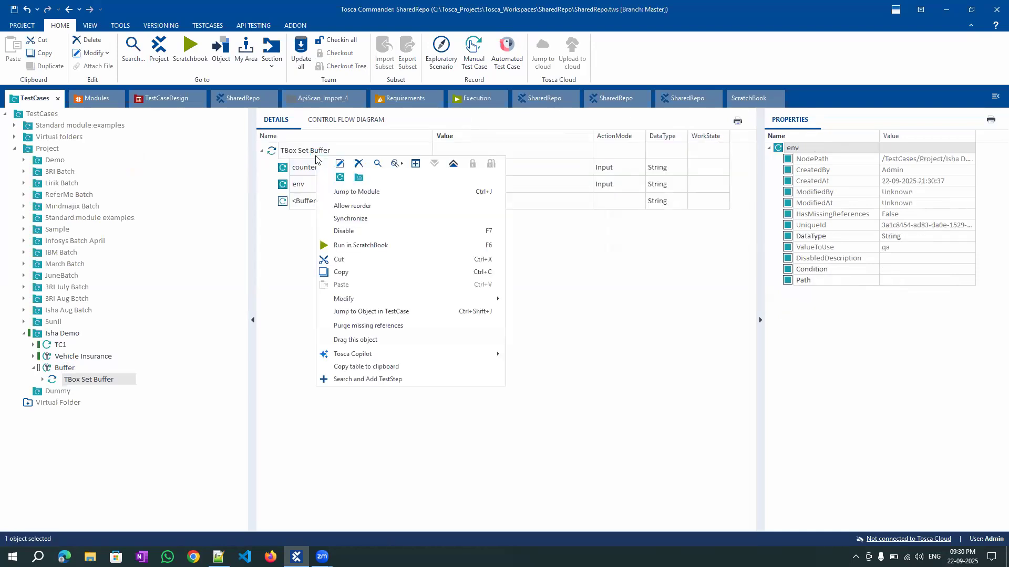
left_click(358, 247)
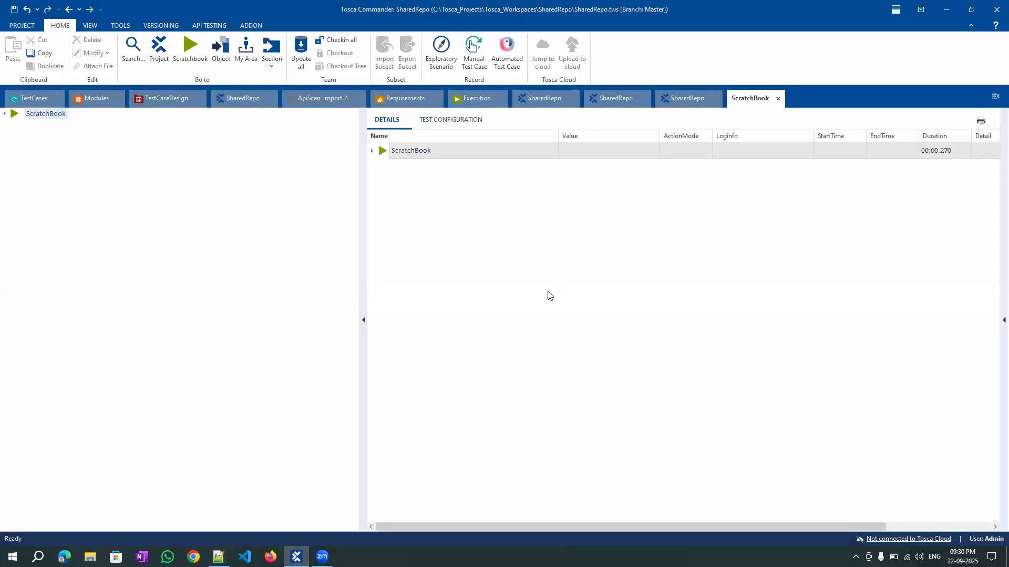
left_click(41, 99)
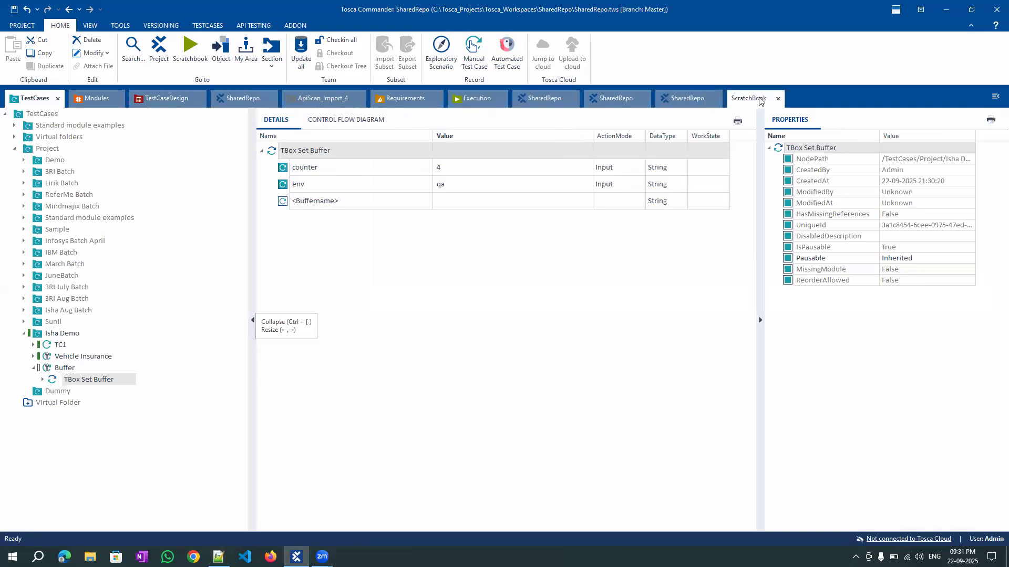
left_click(750, 98)
left_click(372, 151)
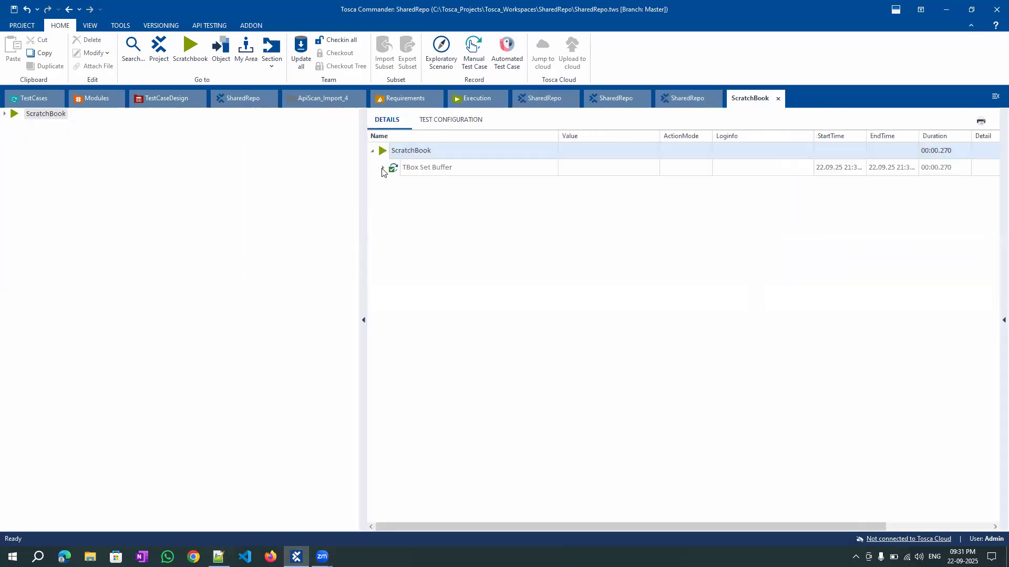
left_click(383, 169)
Read the full log info of the counter and env buffers in the ScratchBook results
left_click(785, 185)
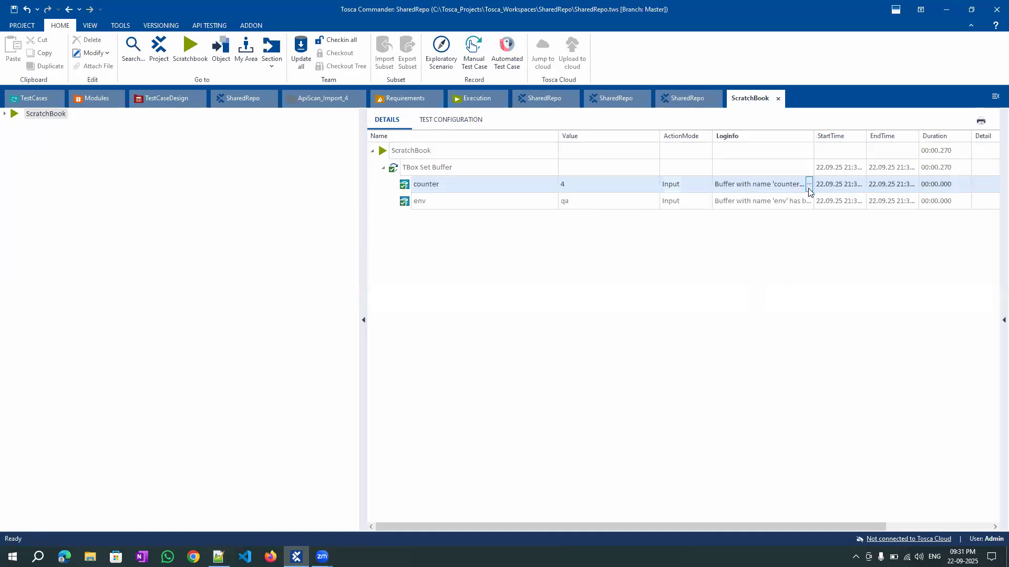
left_click(809, 184)
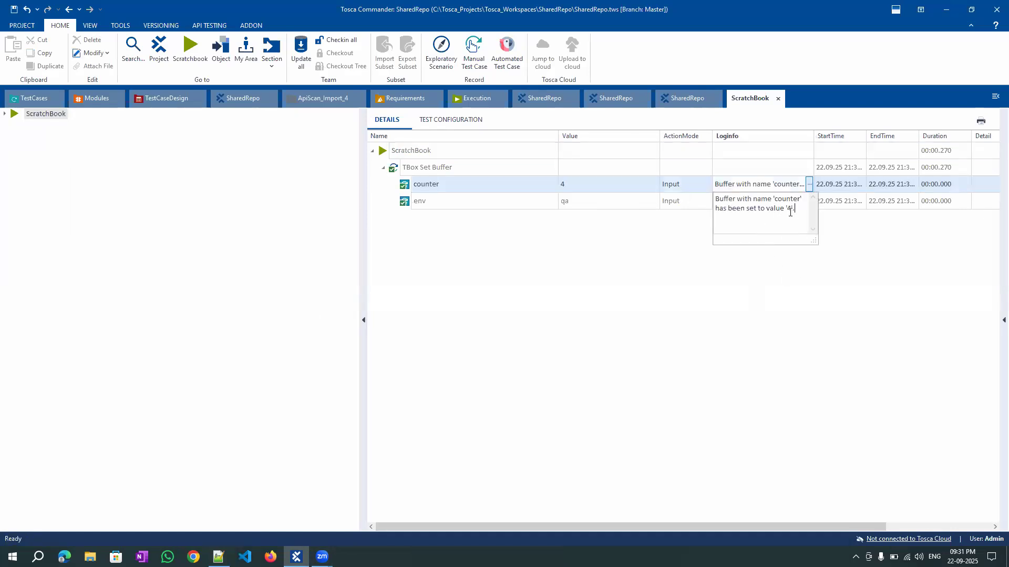
left_click(782, 295)
left_click(805, 204)
left_click(809, 201)
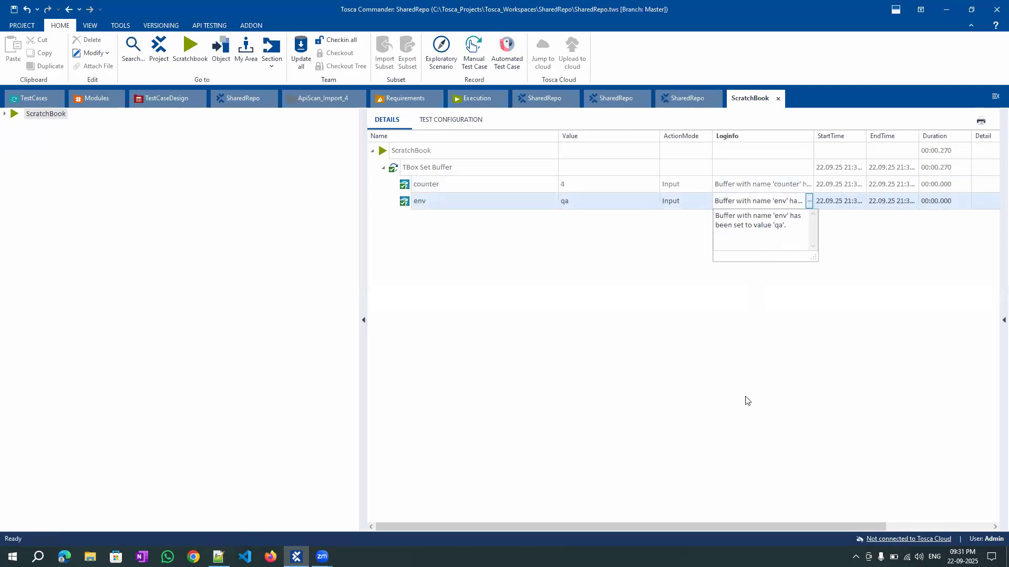
left_click(686, 311)
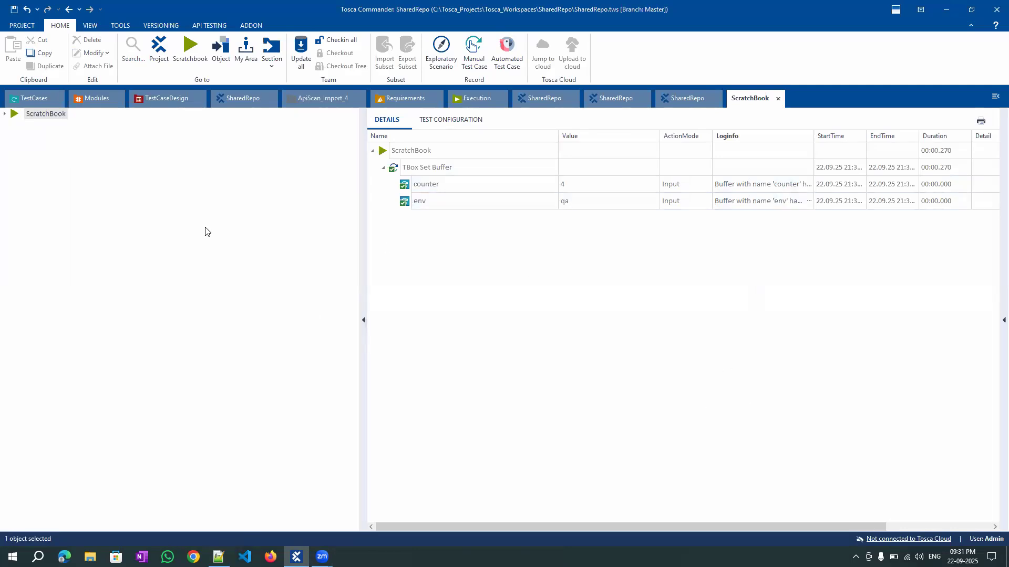
Open the Buffer Viewer and search the stored buffers for env, followed by count
left_click(121, 25)
left_click(57, 46)
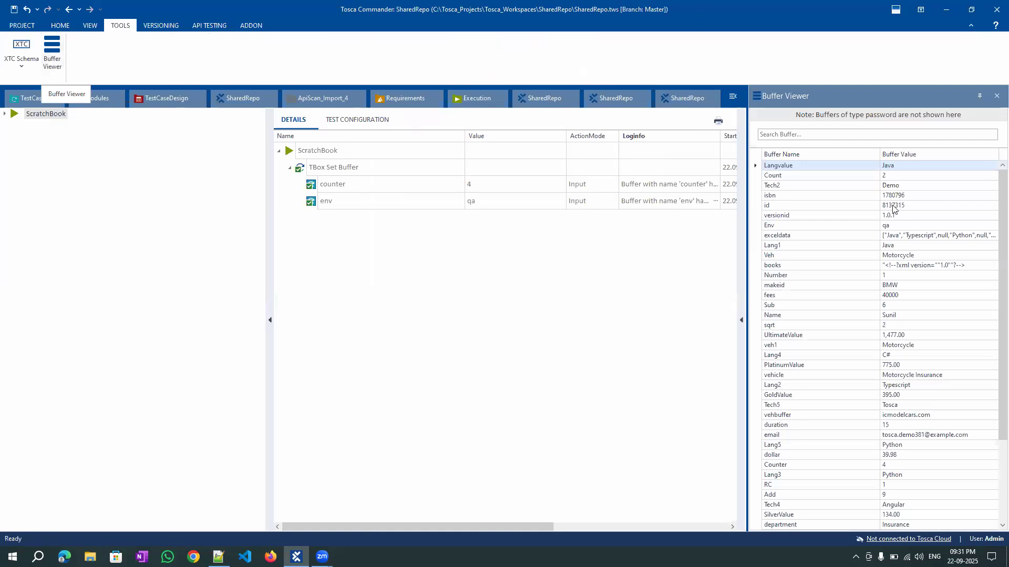
scroll(876, 378, "down", 3)
scroll(880, 378, "up", 3)
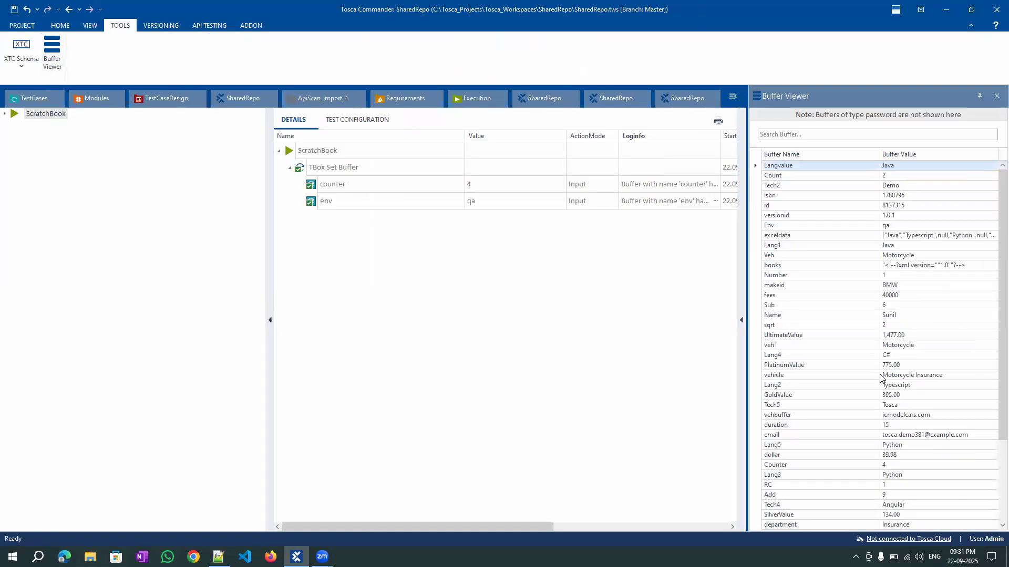
left_click(791, 139)
type("env")
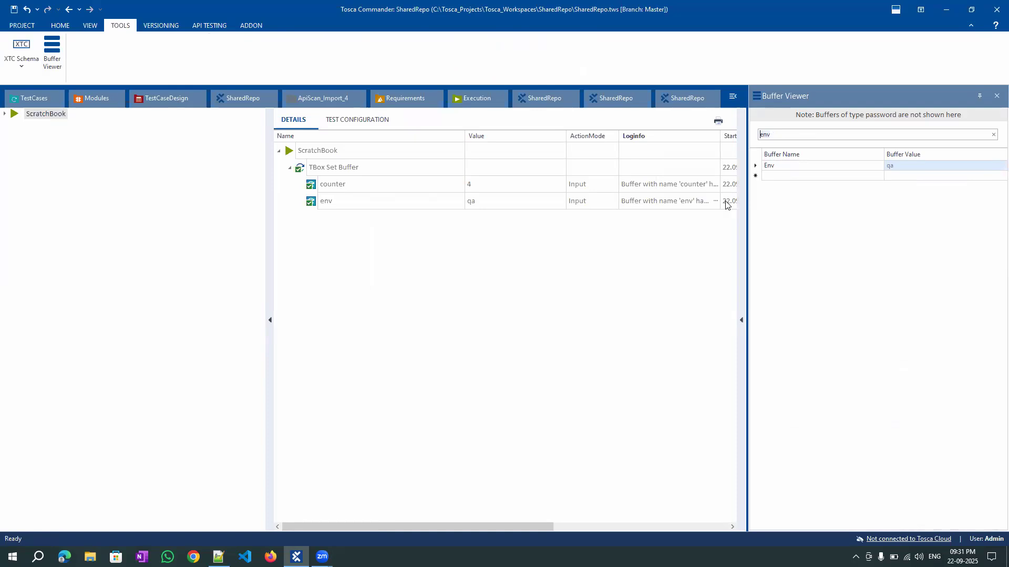
key("ctrl+a")
type("c")
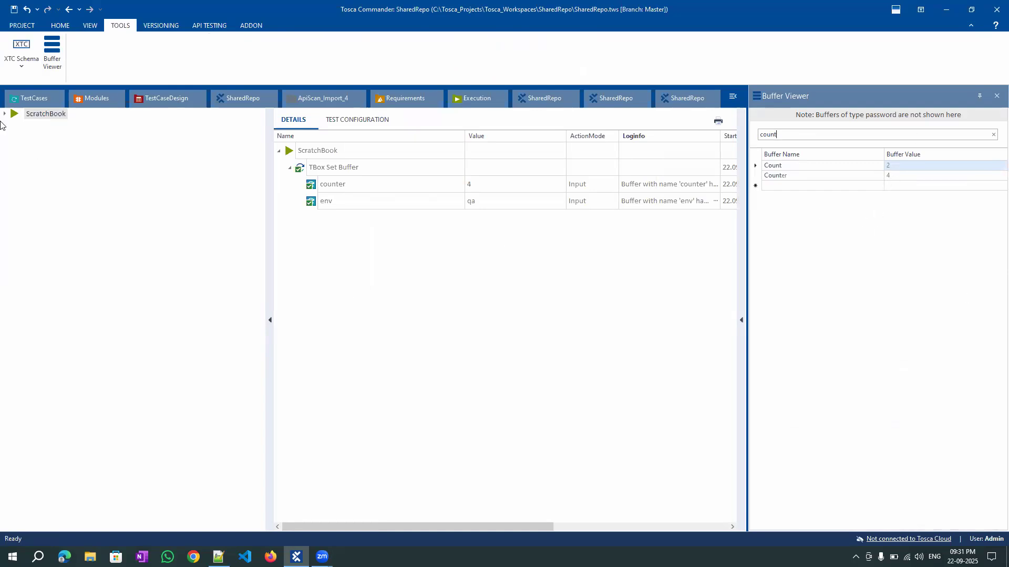
Set the Cylinder Capacity value in the Vehicle Insurance test case to the buffer reference {B[Counter]}
left_click(21, 100)
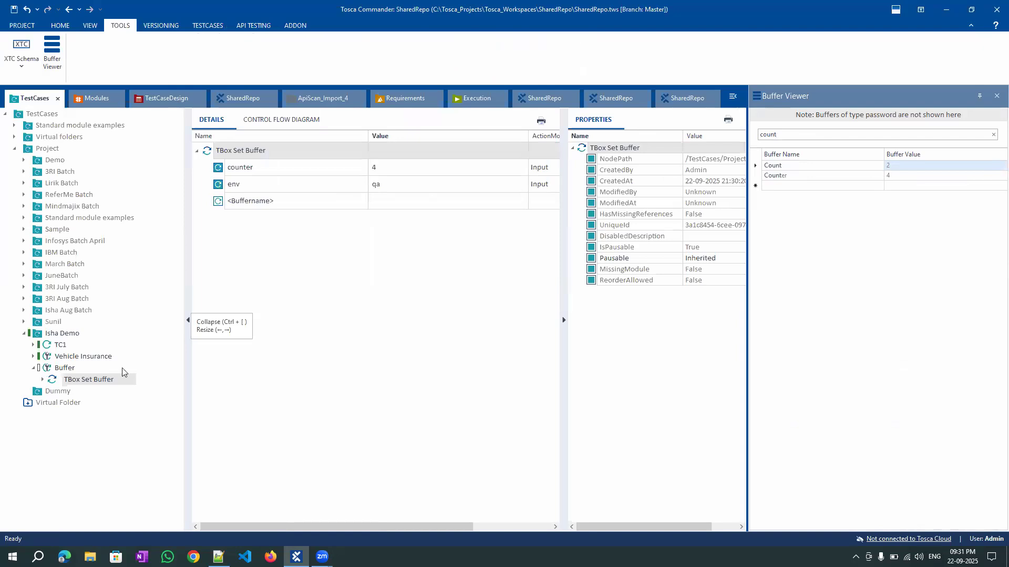
left_click(63, 358)
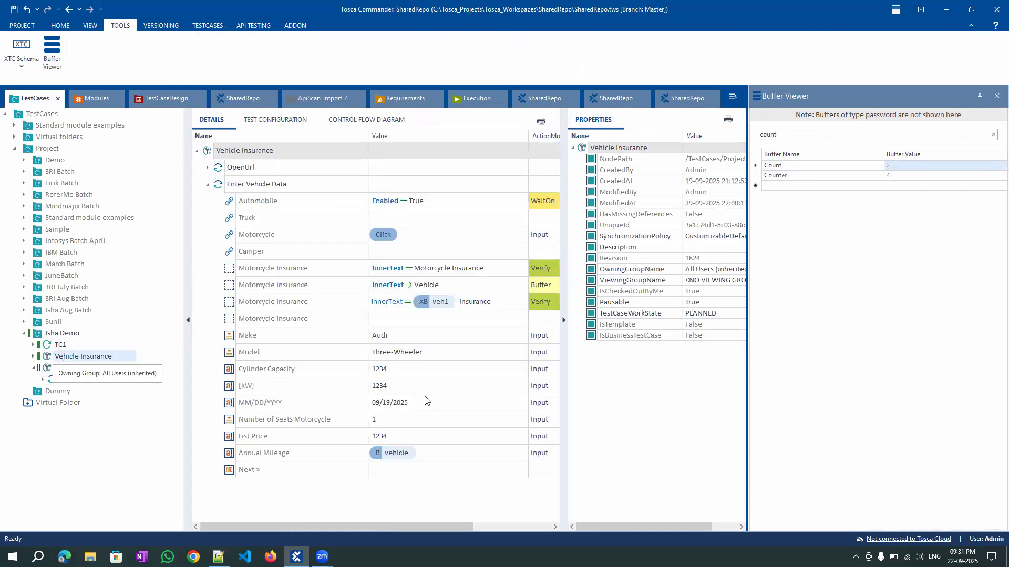
left_click(415, 372)
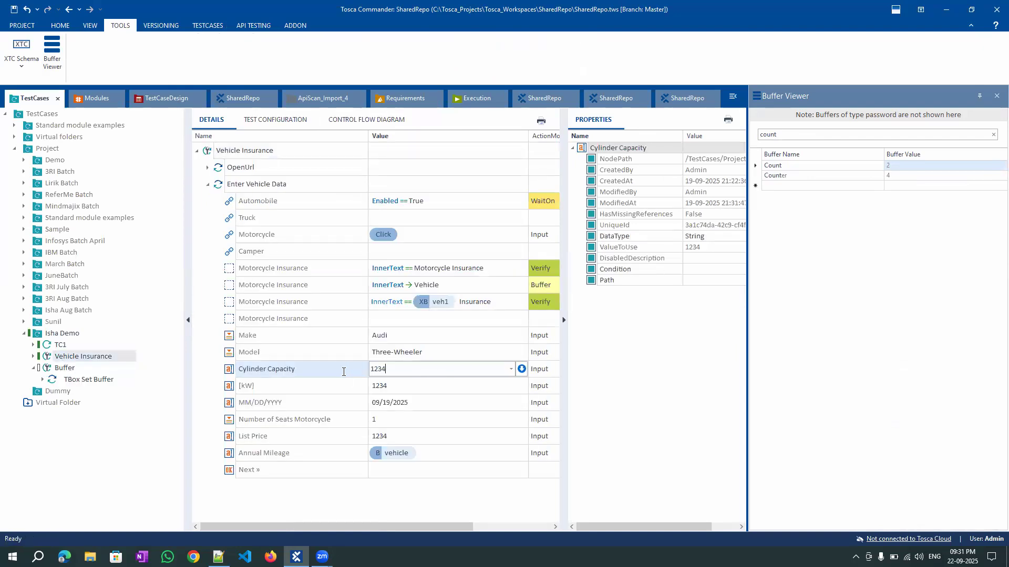
type("{Click}")
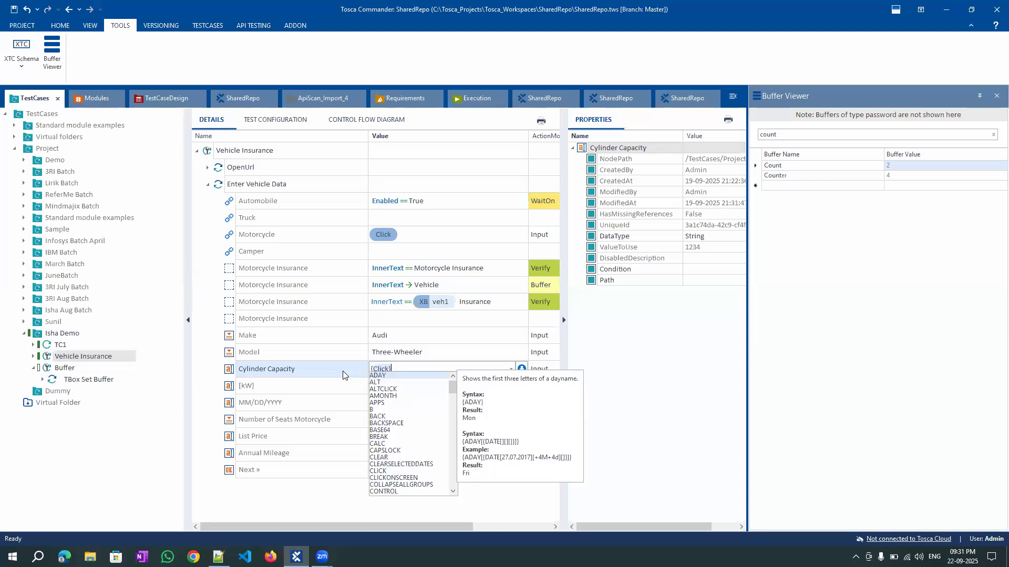
type("B[")
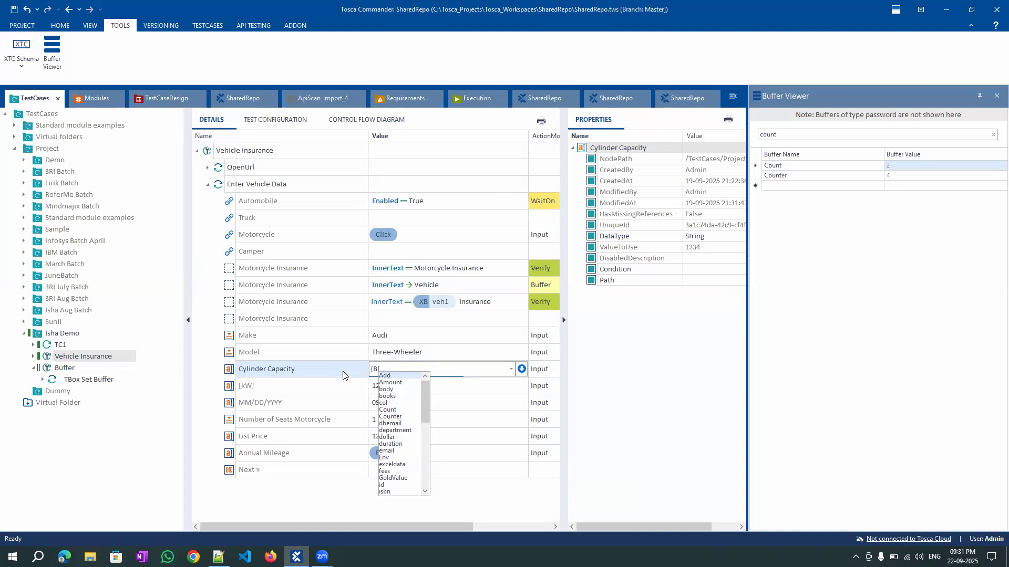
type("count")
key("Return")
type("]}")
left_click(326, 514)
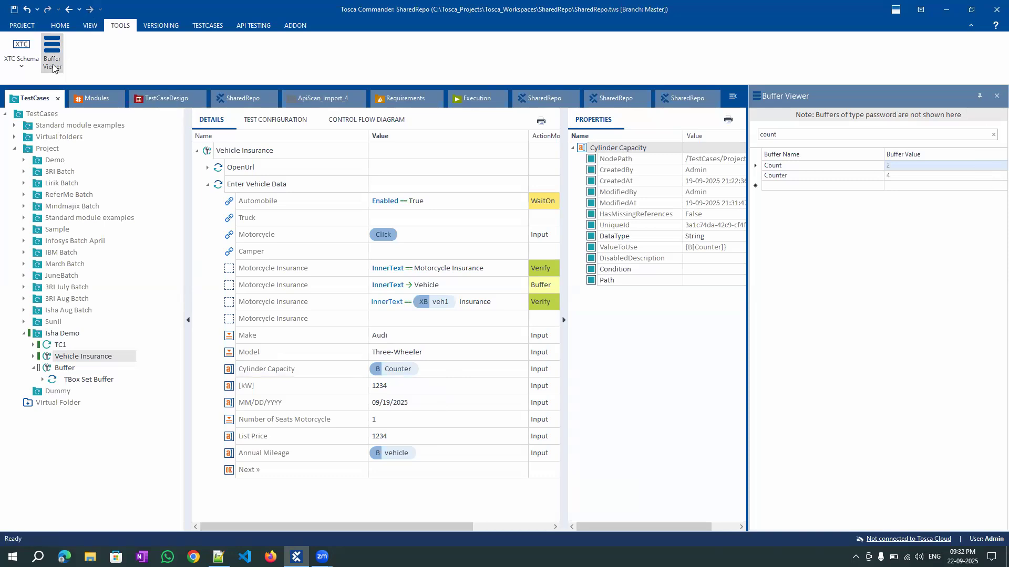
Translate the Cylinder Capacity value to check what its buffer expression resolves to
right_click(428, 370)
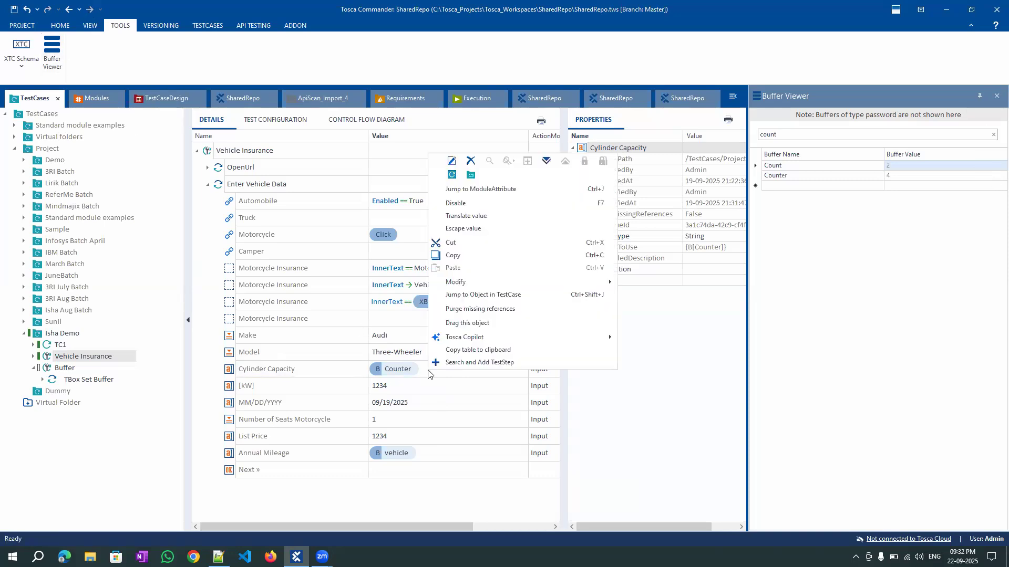
left_click(455, 221)
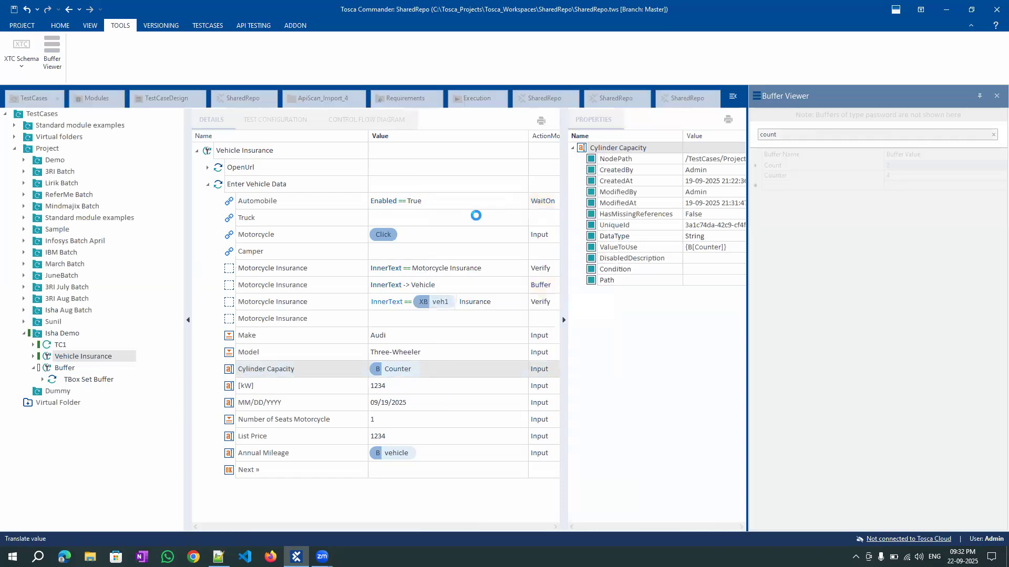
left_click_drag(373, 277, 350, 333)
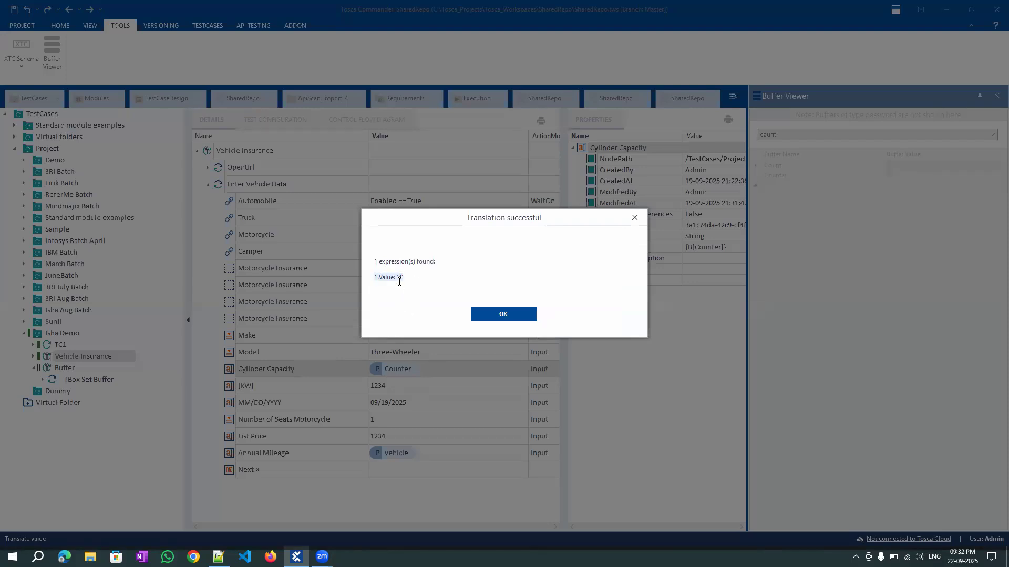
Close the translation result and add the TBox Partial Buffer module from Buffer Operations to the Buffer test case
left_click(504, 313)
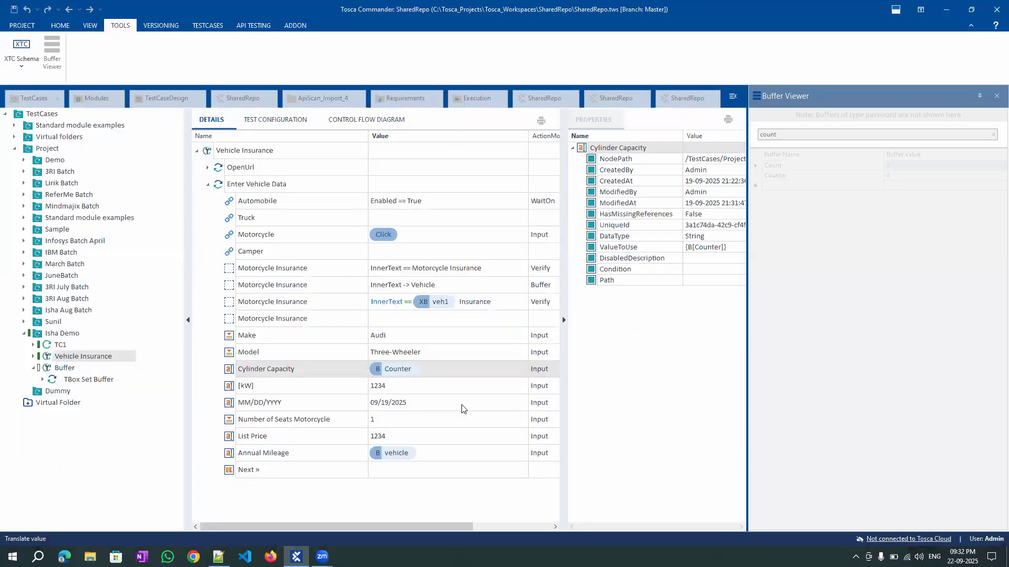
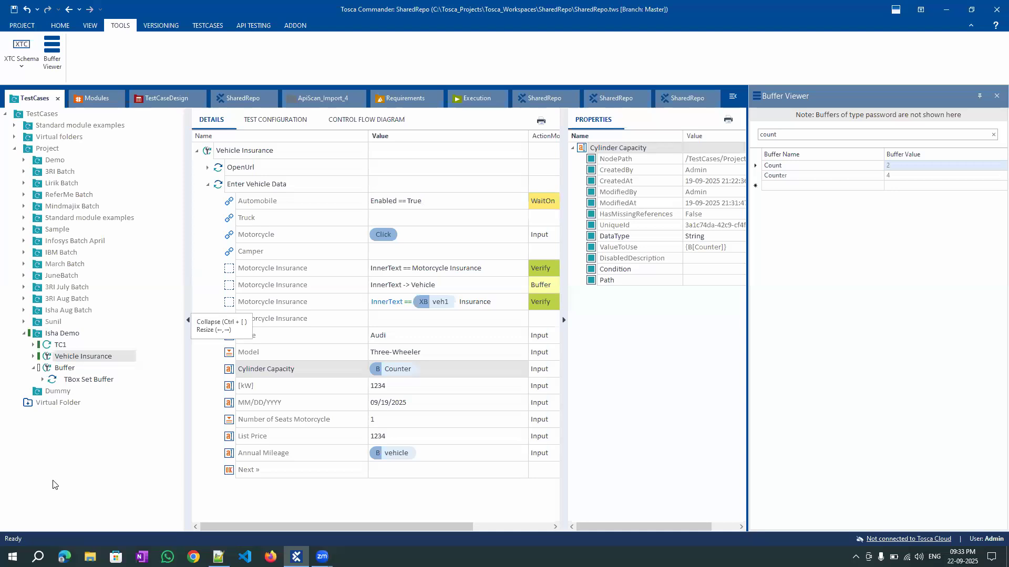
left_click(80, 381)
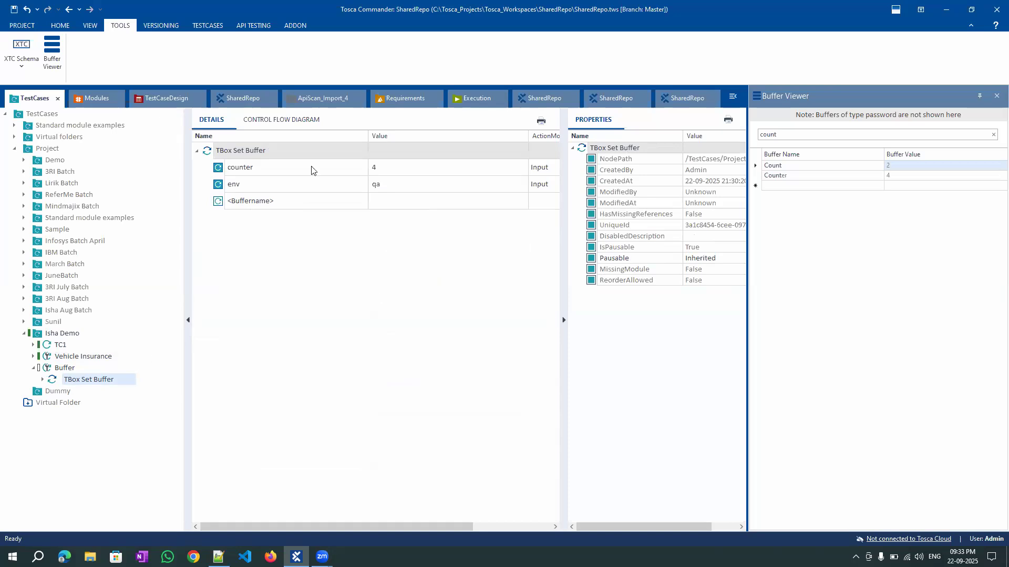
left_click(95, 98)
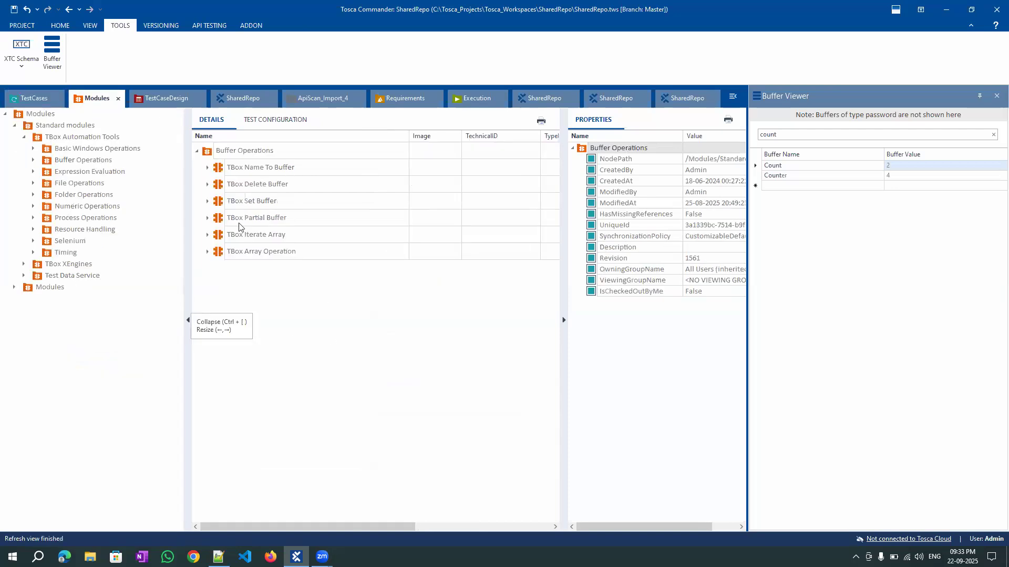
left_click(252, 218)
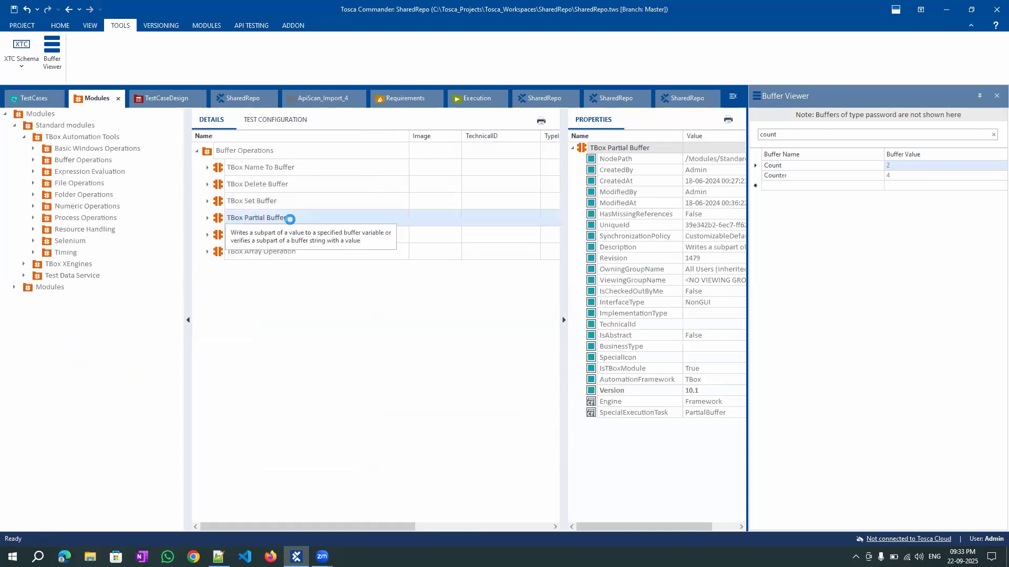
left_click_drag(290, 219, 66, 371)
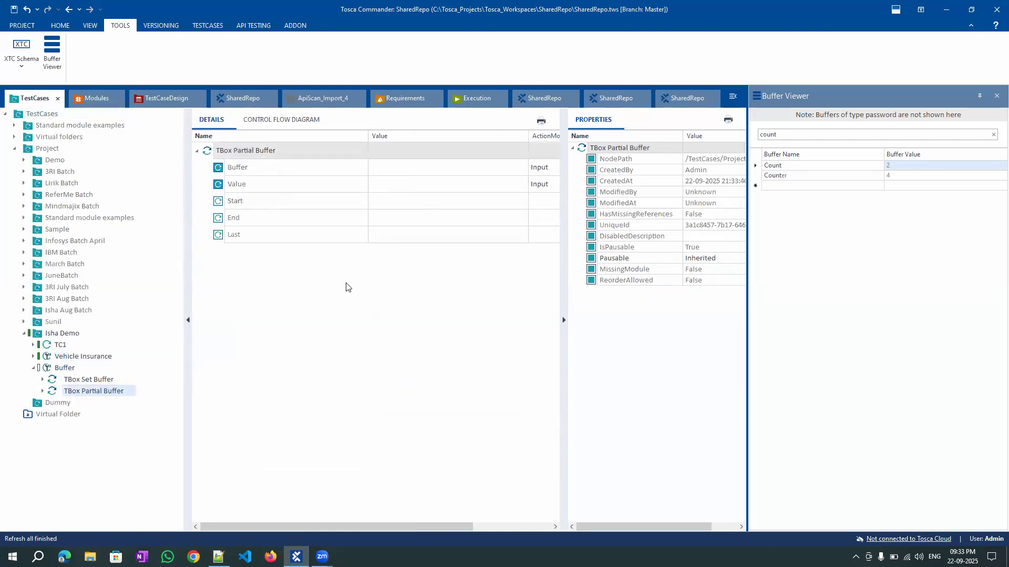
Close the Buffer Viewer and set the Buffer name of the TBox Partial Buffer step to vehicle123
left_click(383, 169)
left_click(996, 95)
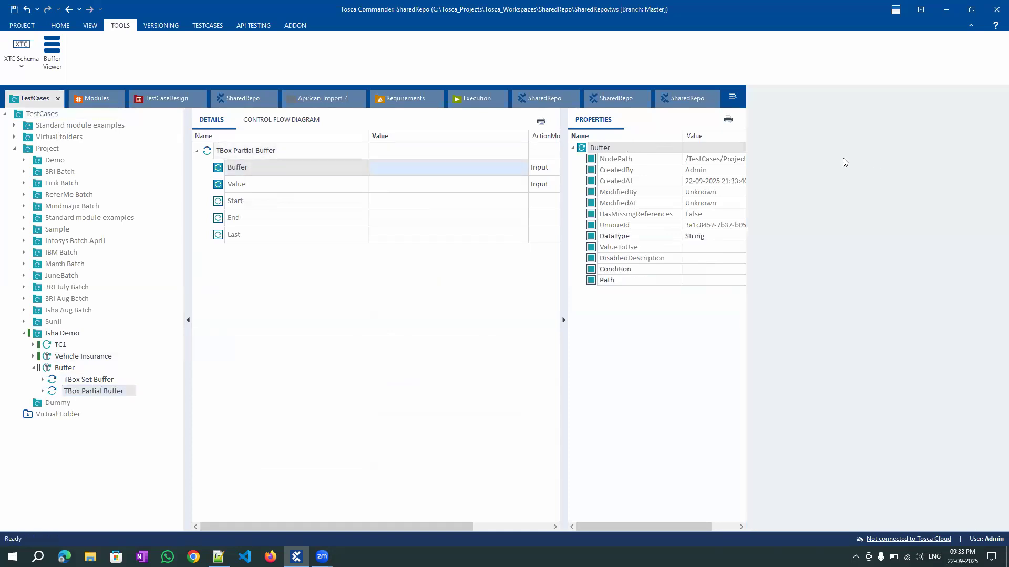
left_click(13, 105)
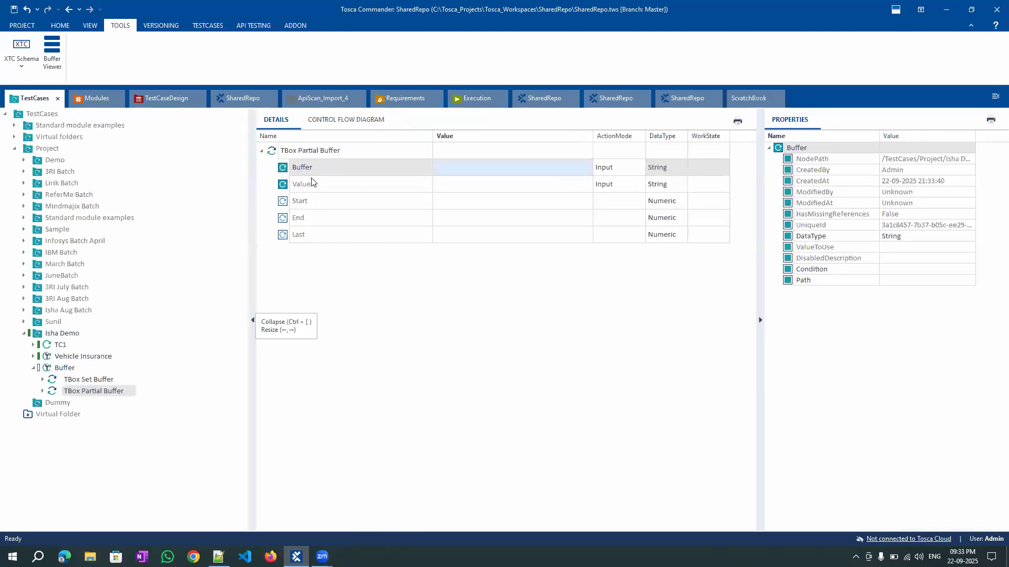
left_click(449, 167)
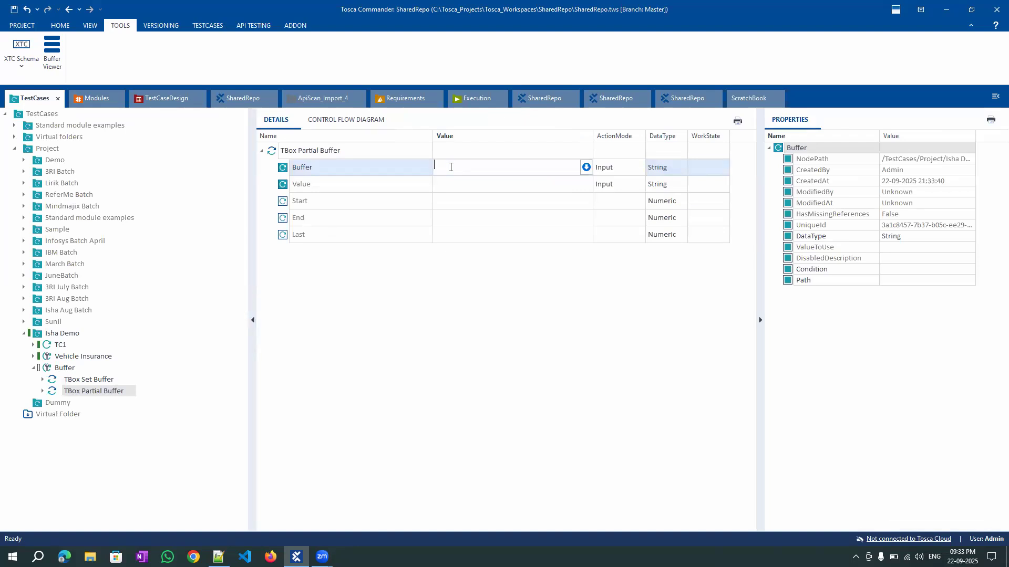
type("veh")
type("icleID1")
left_click(469, 299)
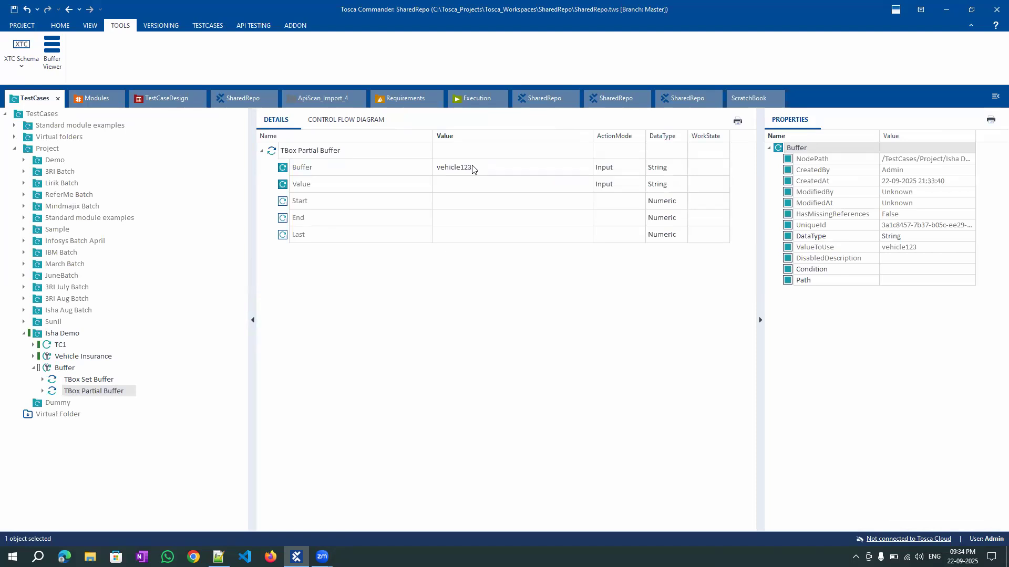
Open the Buffer Viewer and find the dbemail buffer as the source for the partial buffer's Value
left_click(441, 188)
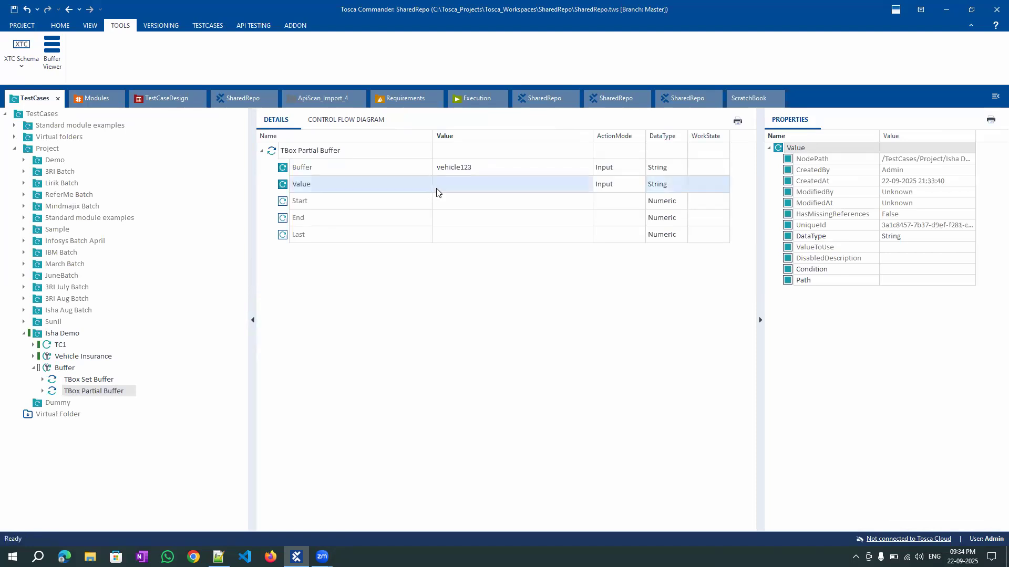
left_click(443, 188)
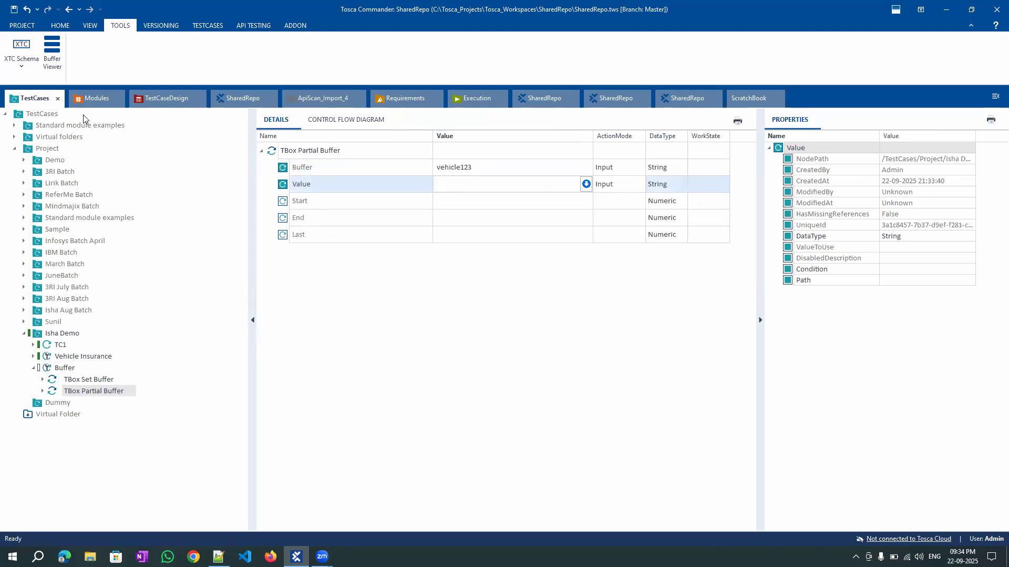
left_click(52, 51)
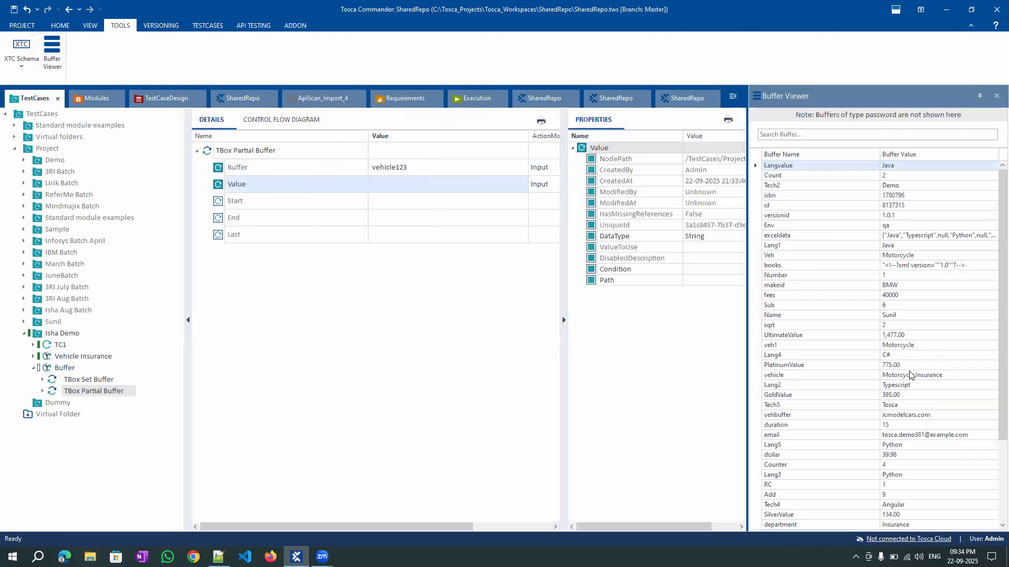
scroll(940, 315, "down", 3)
left_click(781, 456)
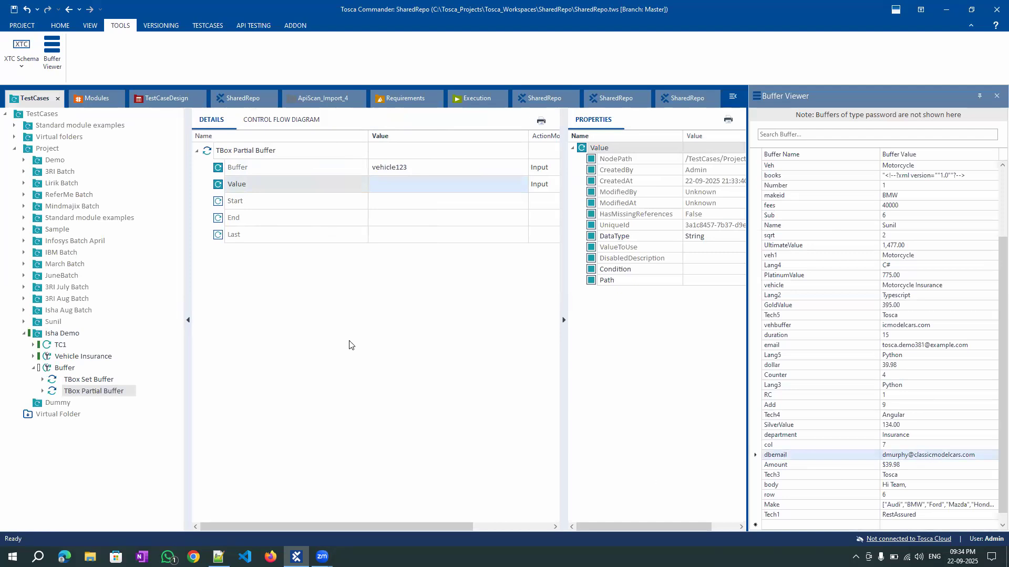
Set the Buffer name of the TBox Partial Buffer step to emailbuffer
left_click(423, 167)
left_click_drag(430, 167, 356, 168)
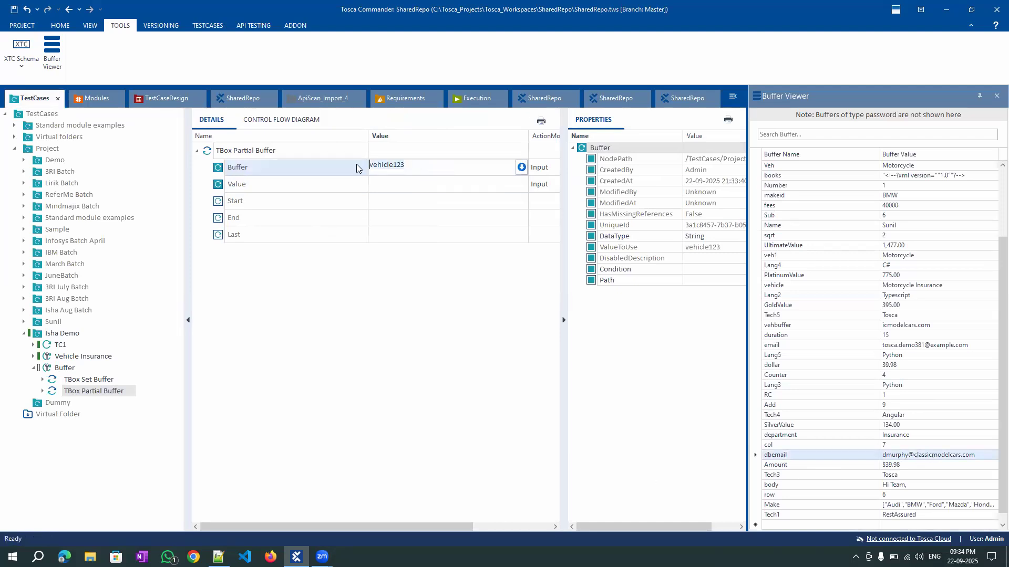
type("emailbuffer")
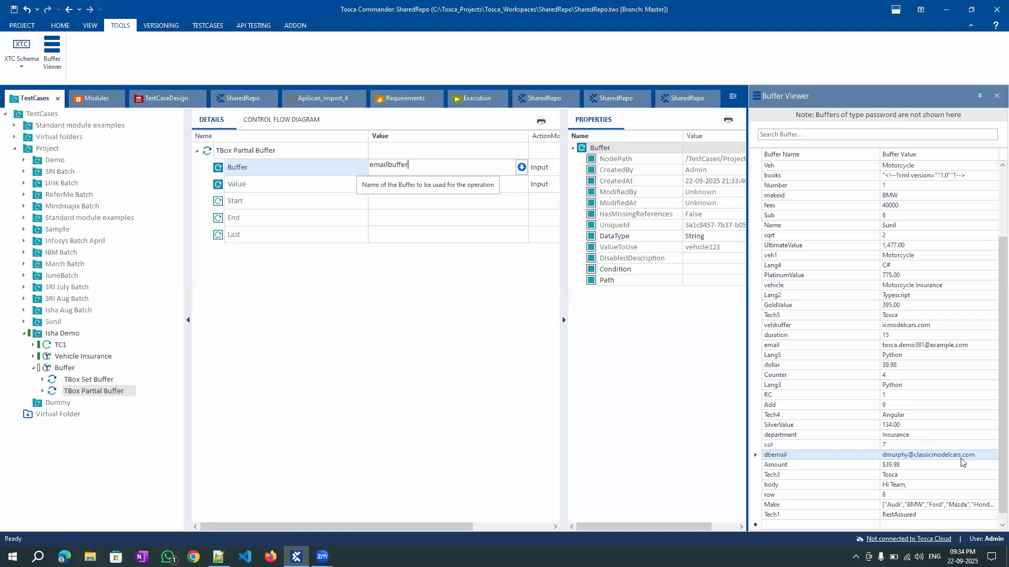
Set the Value of the TBox Partial Buffer step to the buffer reference {B[dbemail]}
left_click(386, 185)
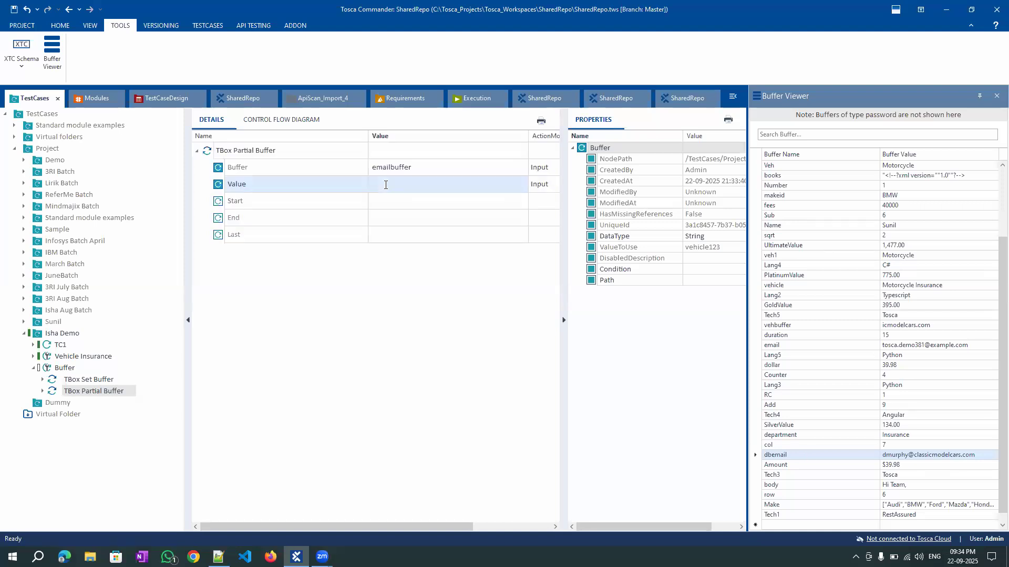
type("{")
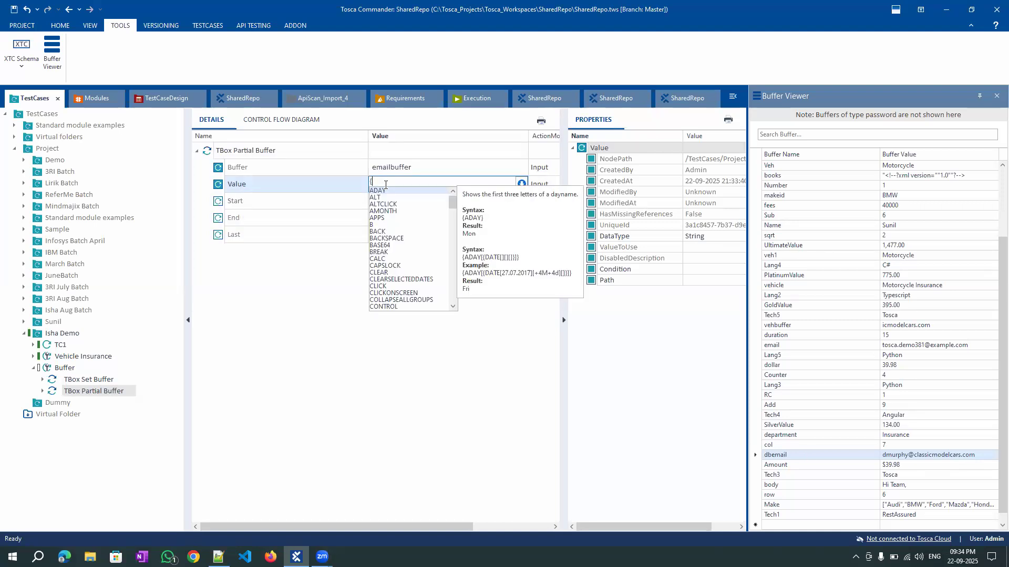
type("B[")
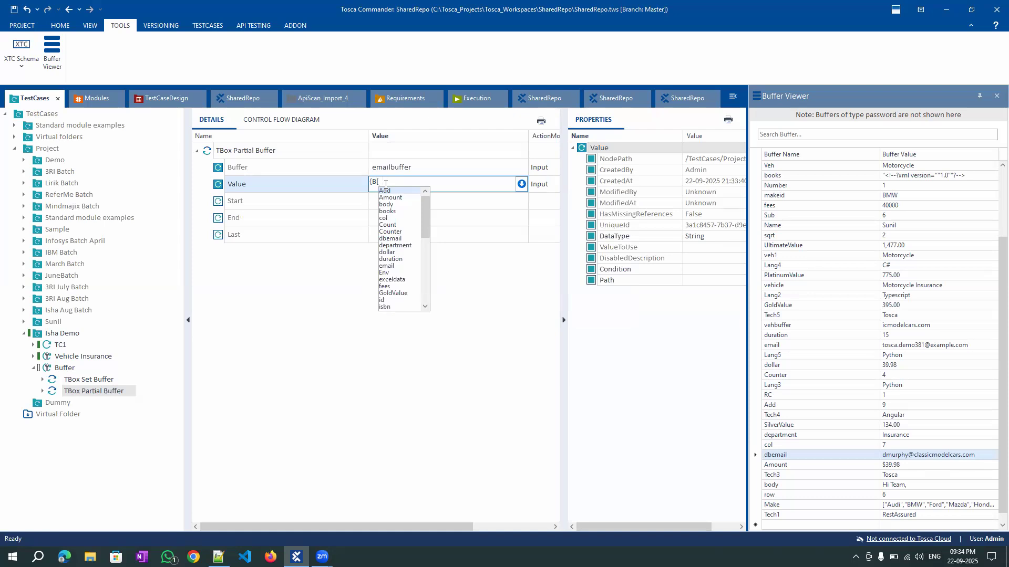
type("d")
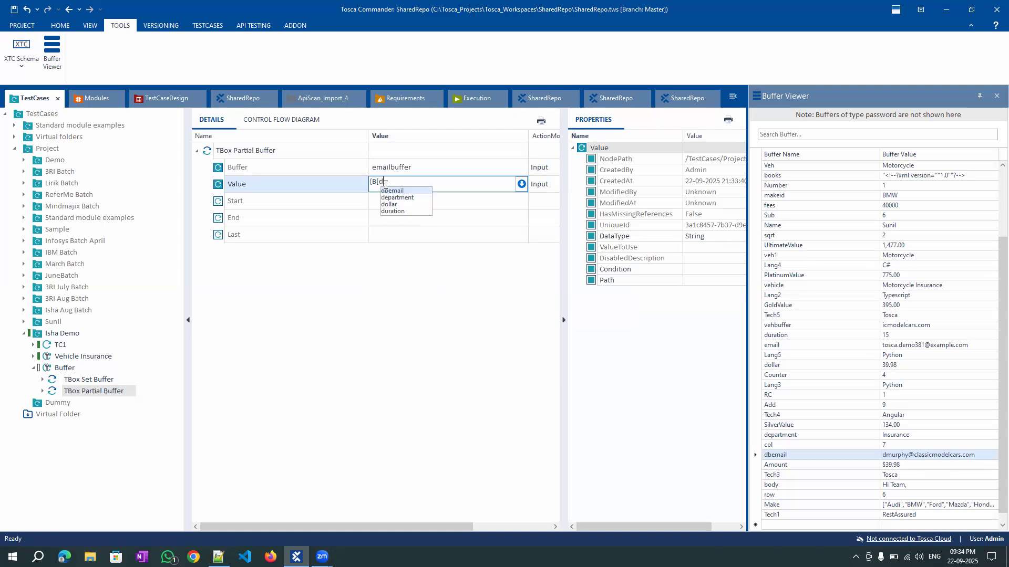
key("Return")
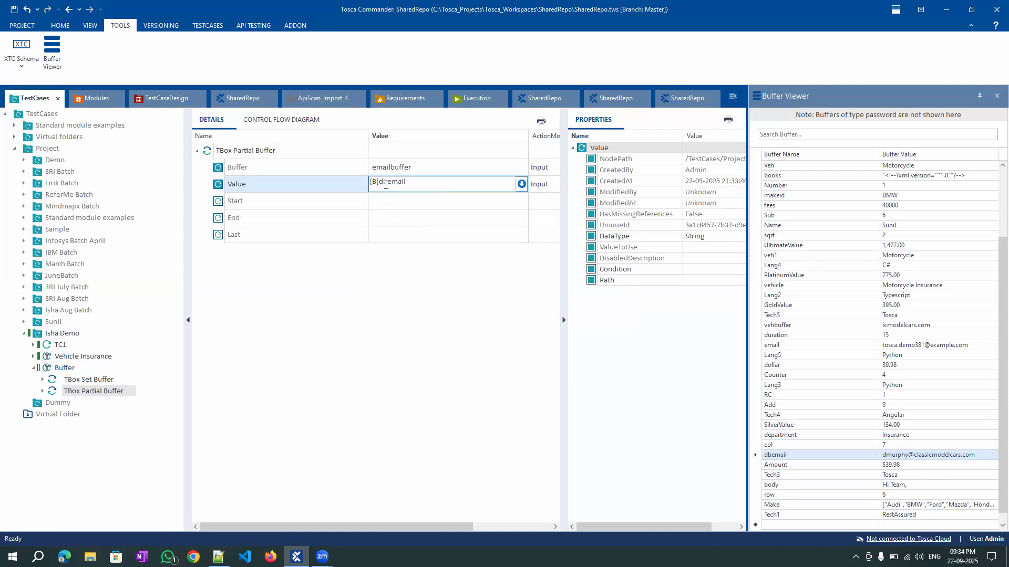
type("]}")
left_click(387, 262)
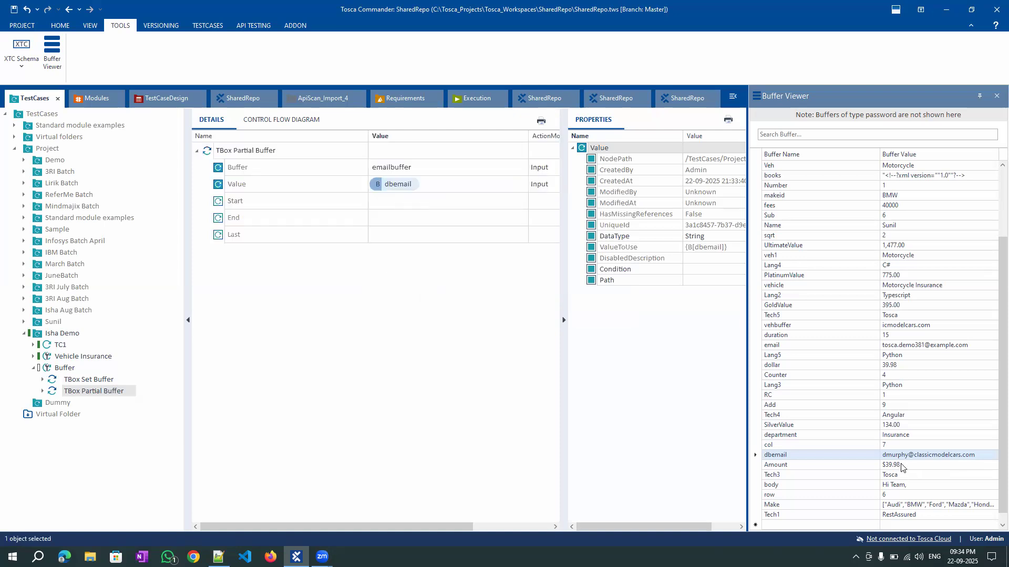
Set Start to 1 and End to 10 in the TBox Partial Buffer step
left_click(386, 204)
type("1")
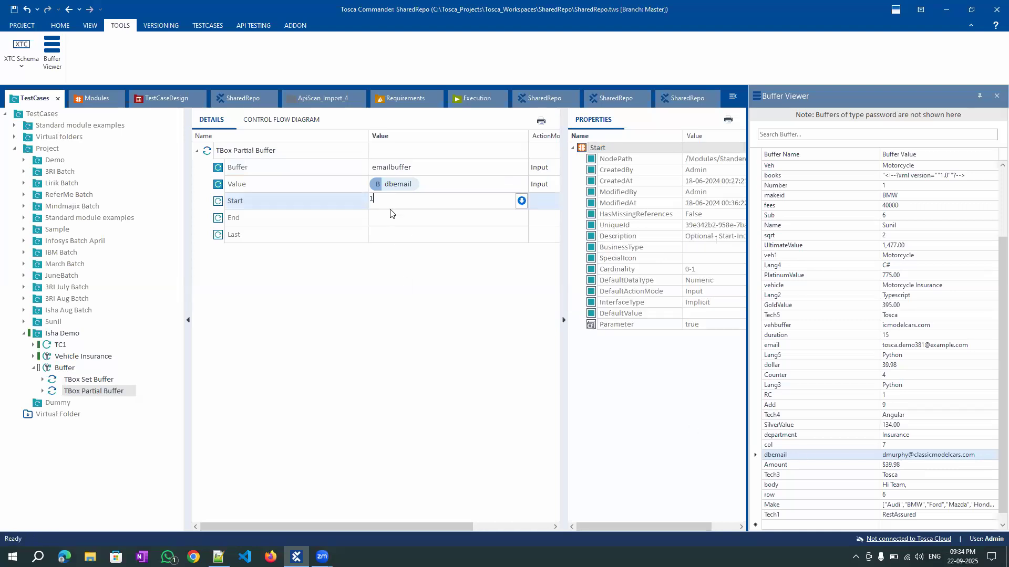
left_click(389, 216)
type("10")
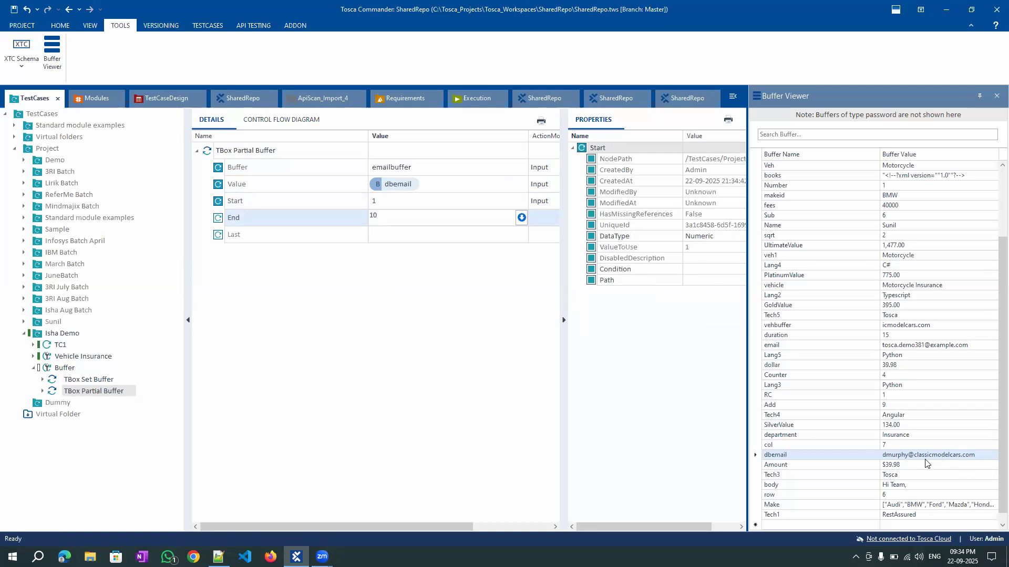
Run the TBox Partial Buffer step in the ScratchBook and look through the stored buffers for emailbuffer
right_click(266, 154)
left_click(311, 244)
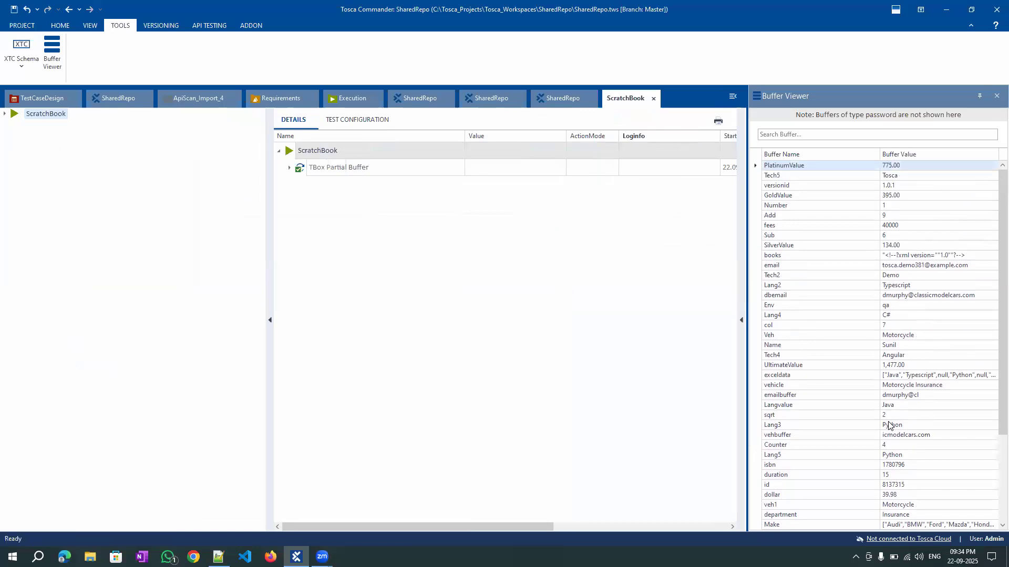
left_click(44, 94)
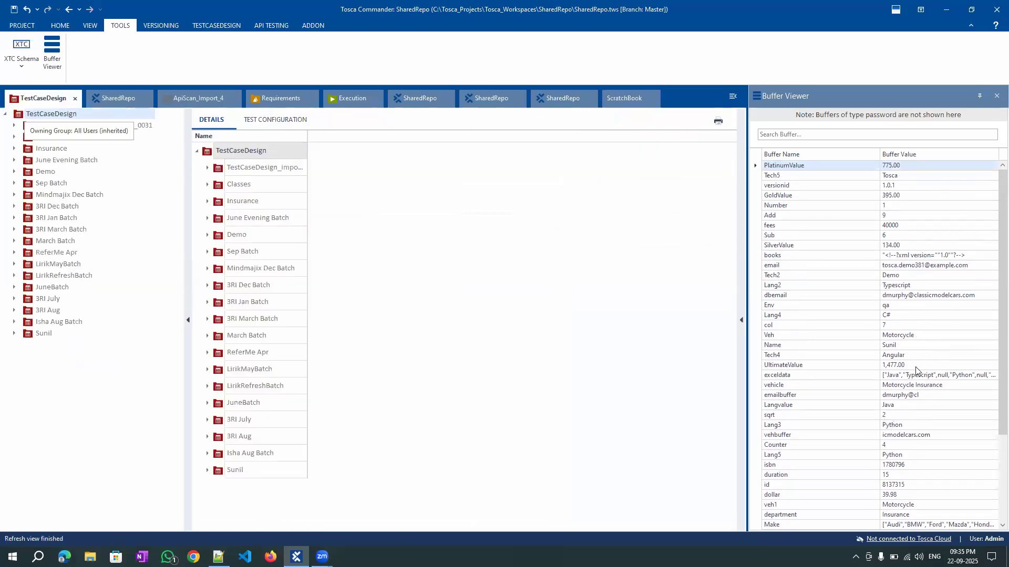
scroll(915, 367, "down", 4)
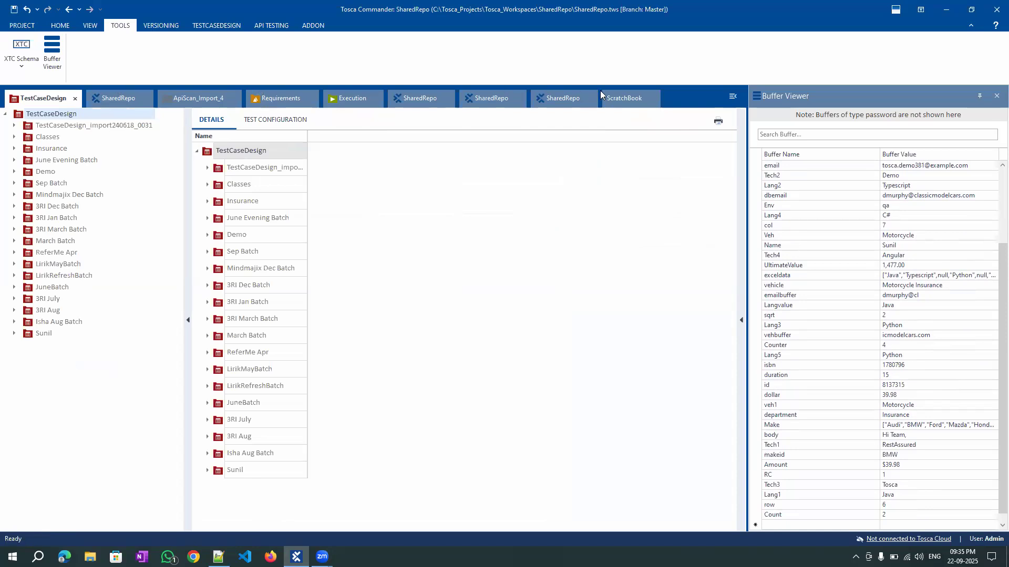
Open the TestCases folder of SharedRepo in its own tab and place that tab first
left_click(400, 101)
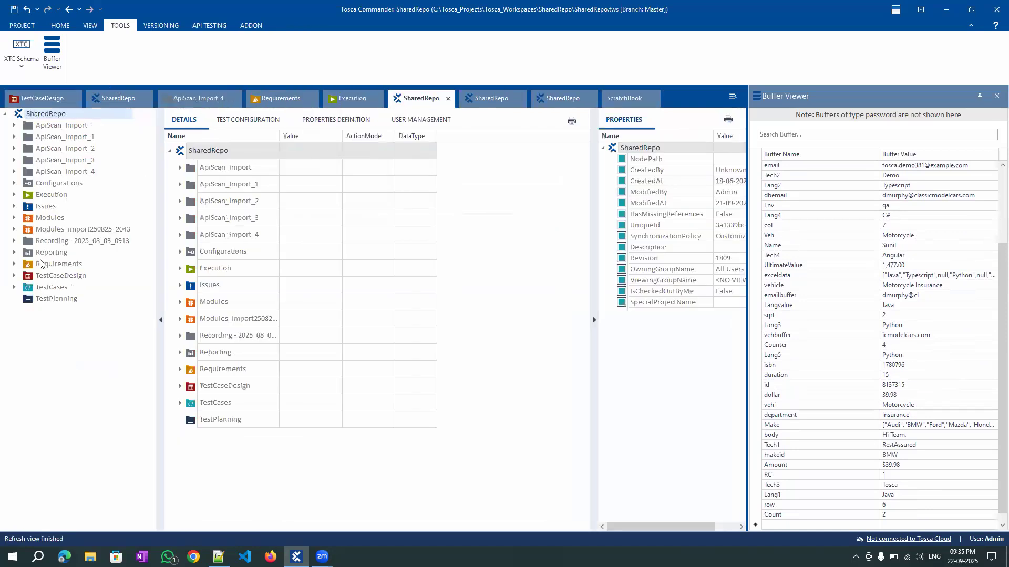
left_click(56, 287)
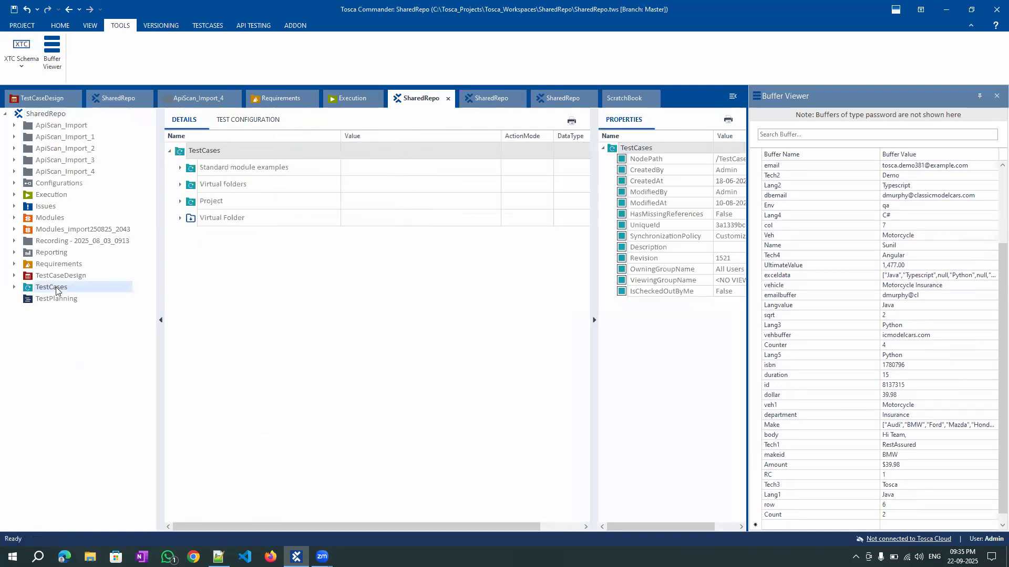
right_click(55, 287)
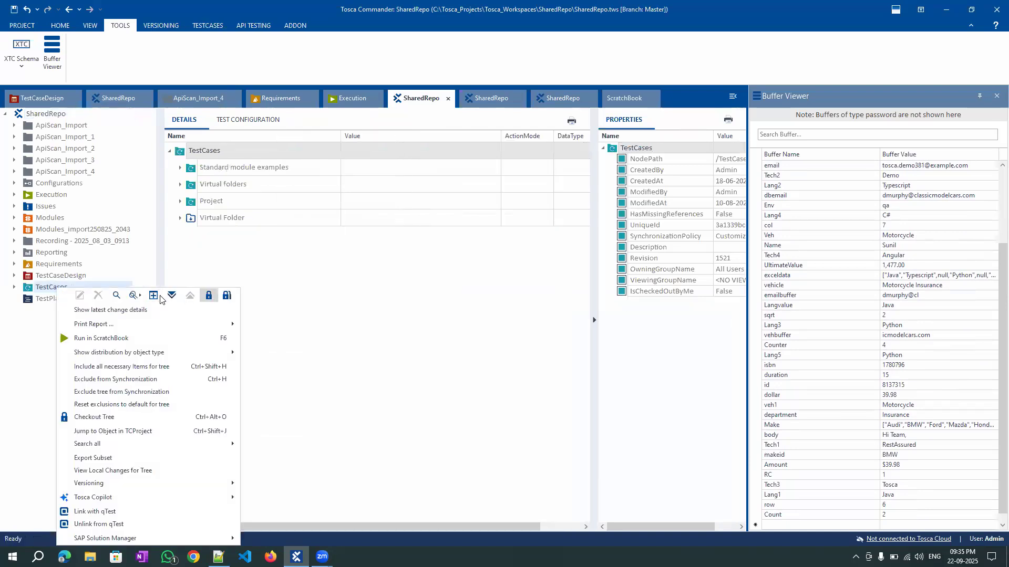
key("Return")
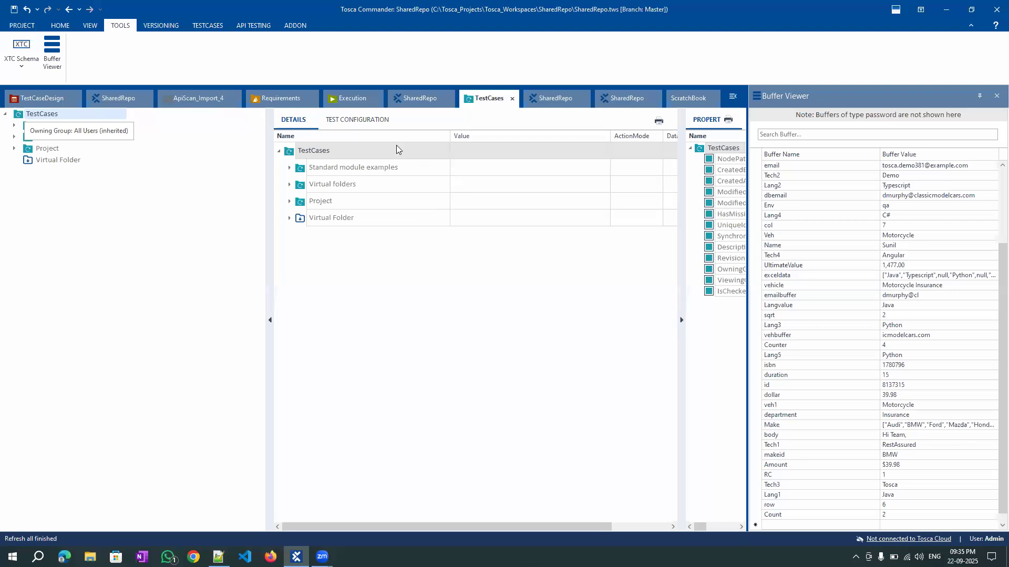
left_click_drag(378, 105, 48, 110)
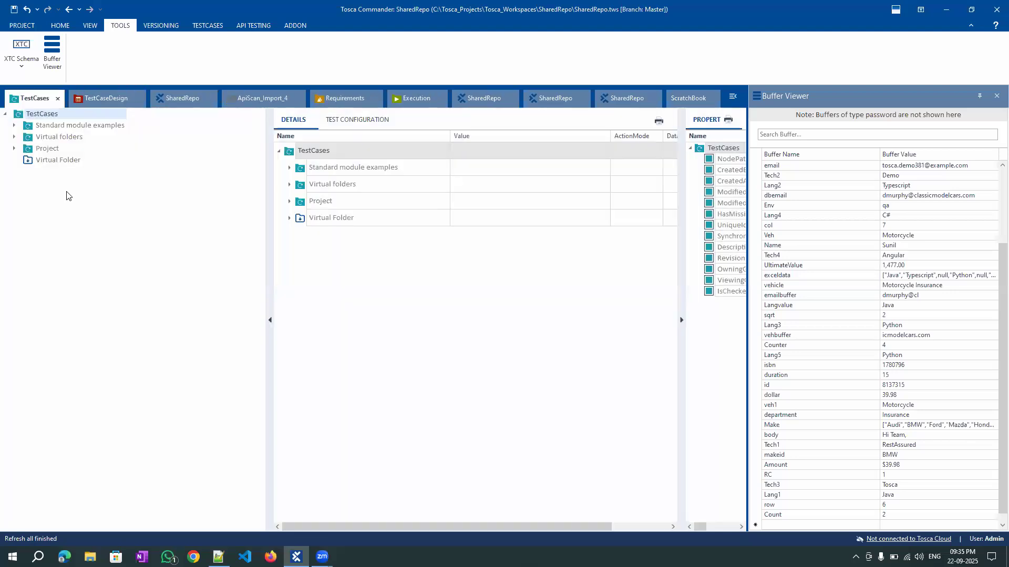
Open the Buffer test case under Project > Isha Demo and expand its TBox Partial Buffer step to show the entered values
left_click(13, 149)
left_click(33, 334)
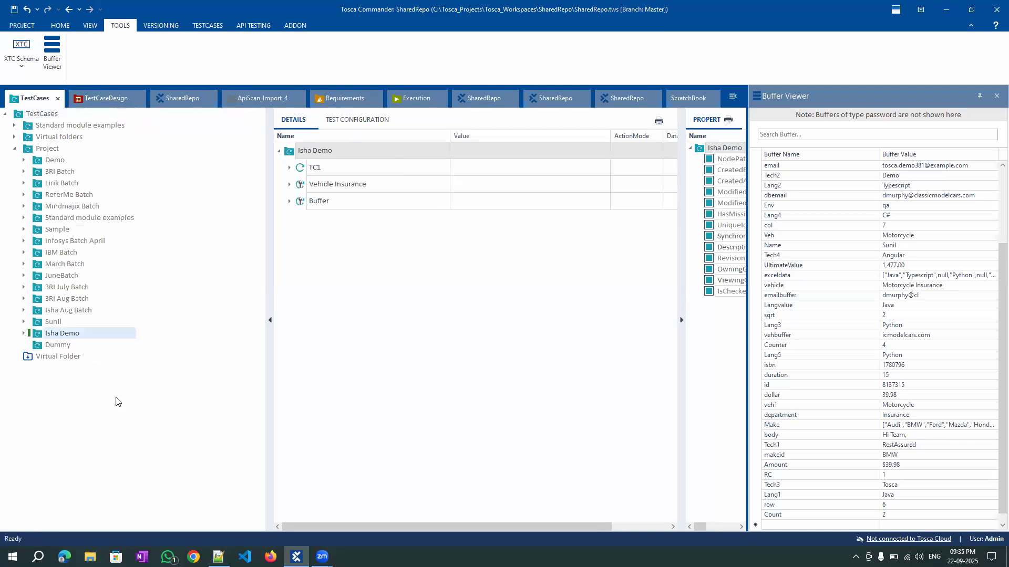
key("Right")
key("Down")
key("Down")
key("Down")
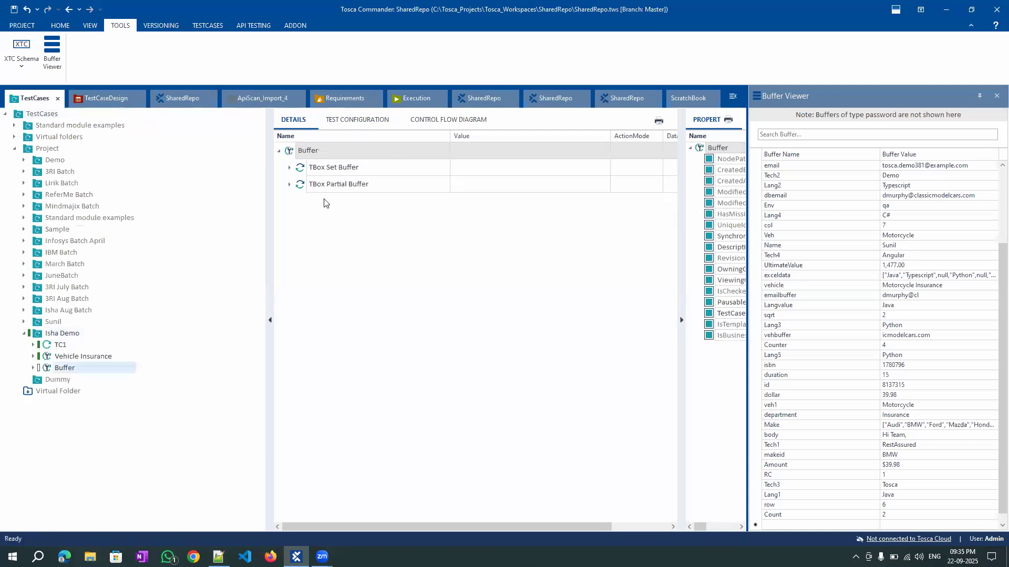
left_click(289, 185)
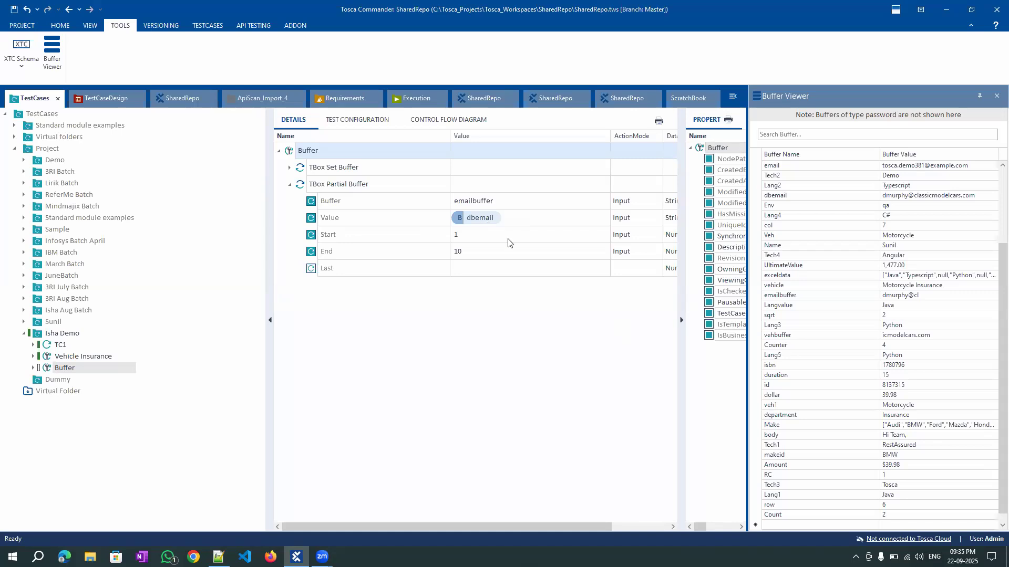
Replace the Value of the TBox Partial Buffer step with the e-mail address copied from the email buffer
left_click(921, 167)
left_click(922, 166)
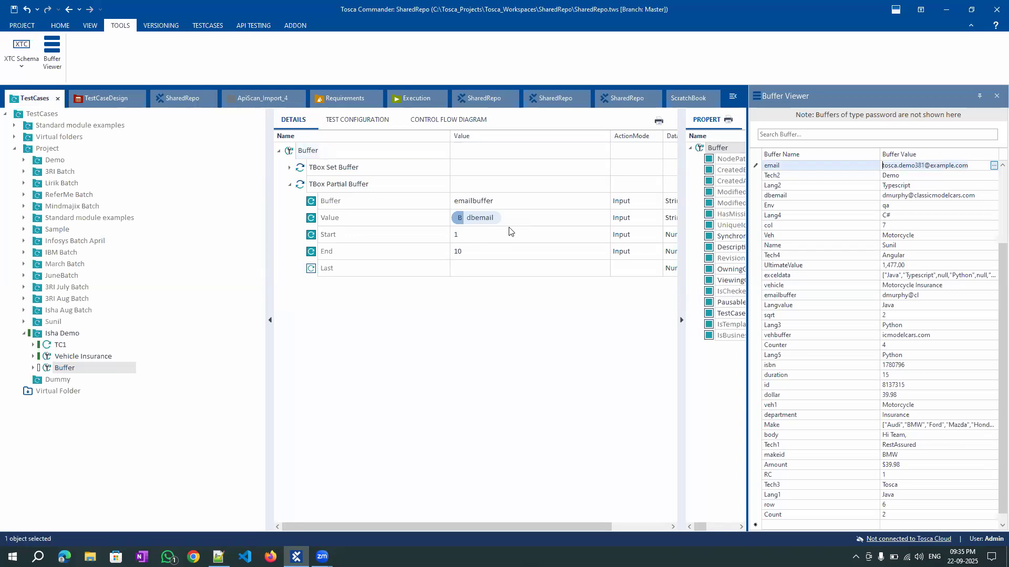
left_click(531, 220)
left_click(531, 219)
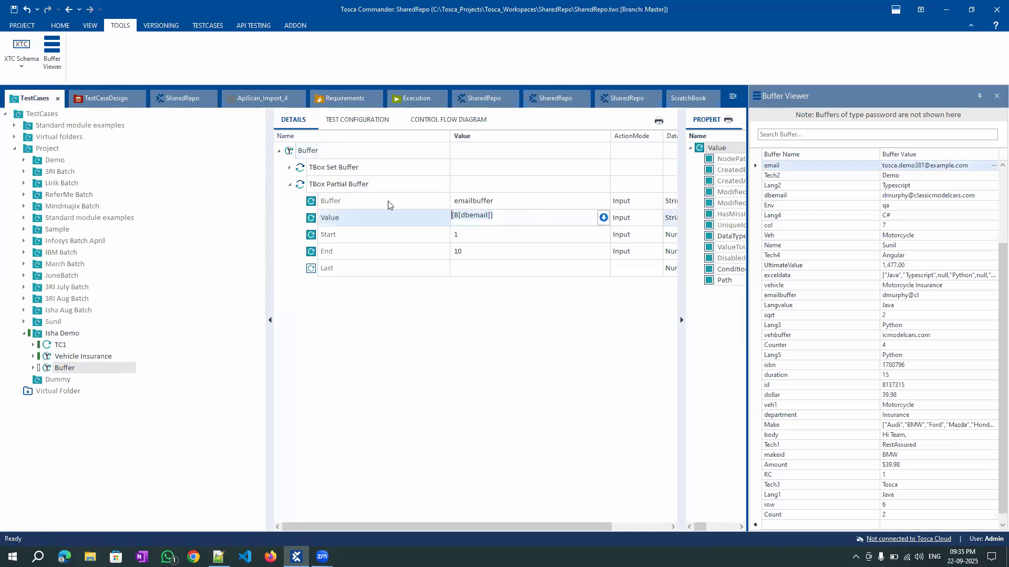
key("ctrl+v")
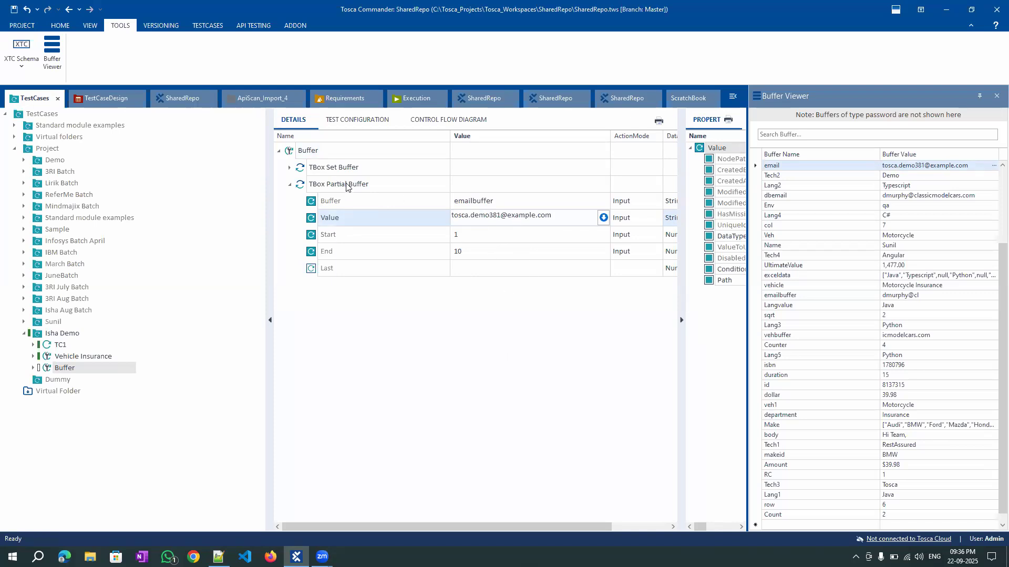
Run the TBox Partial Buffer step in the ScratchBook with the pasted e-mail value
right_click(304, 184)
key("Escape")
right_click(304, 184)
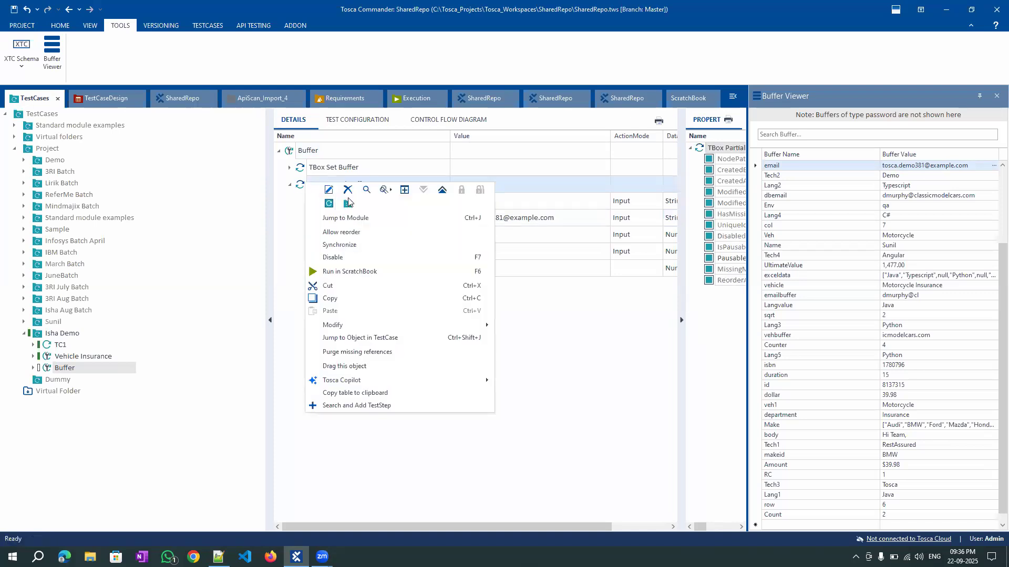
left_click(351, 272)
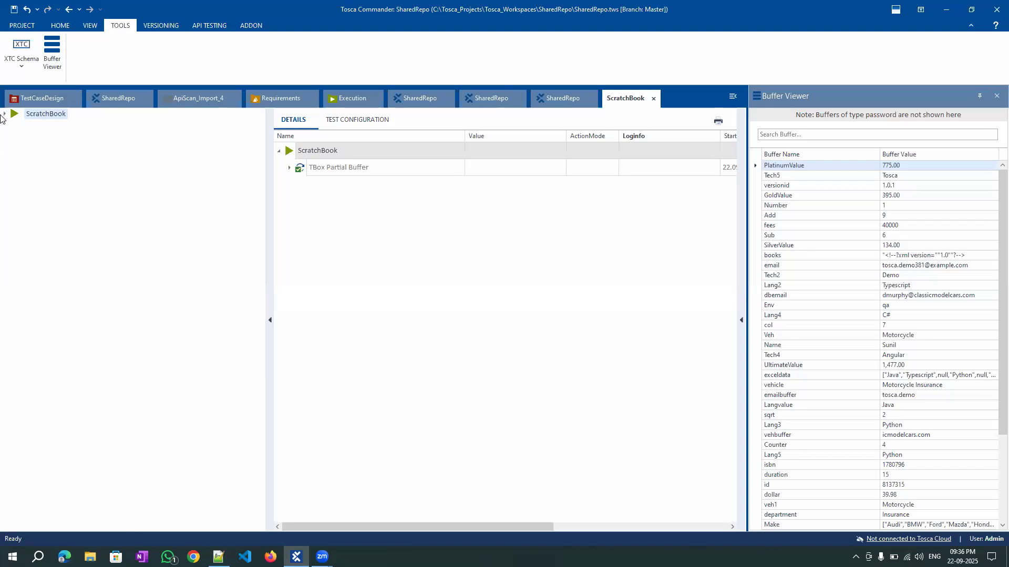
Close the surplus SharedRepo tabs, the duplicate TestCases tab and the ApiScan_Import_4 tab
left_click(447, 99)
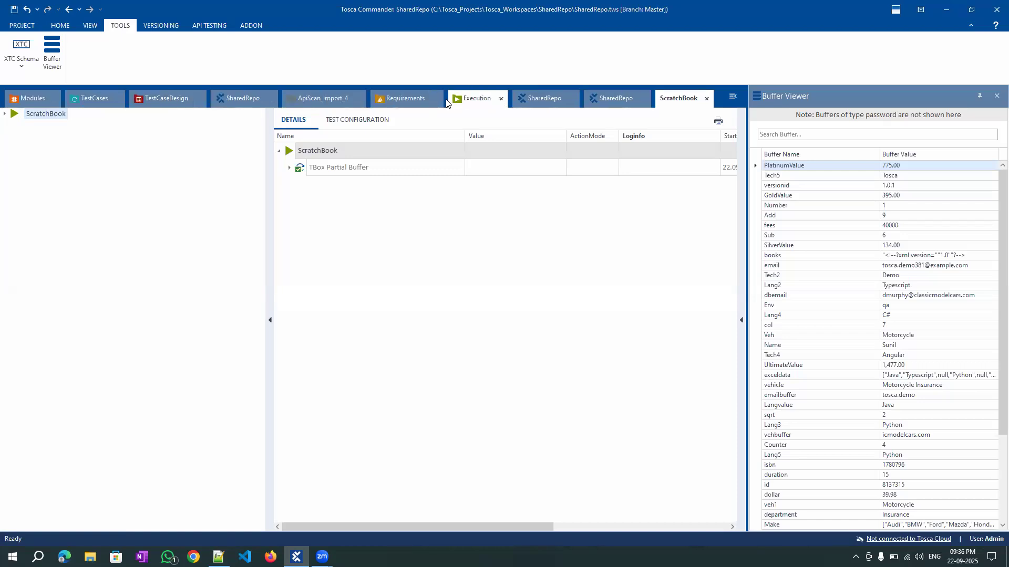
left_click(573, 99)
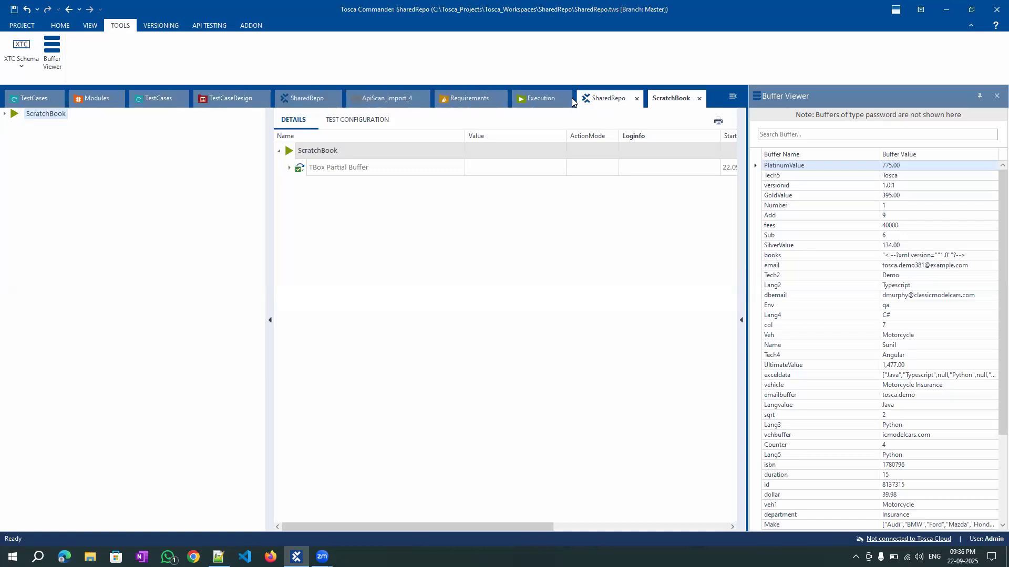
left_click(636, 99)
left_click(182, 99)
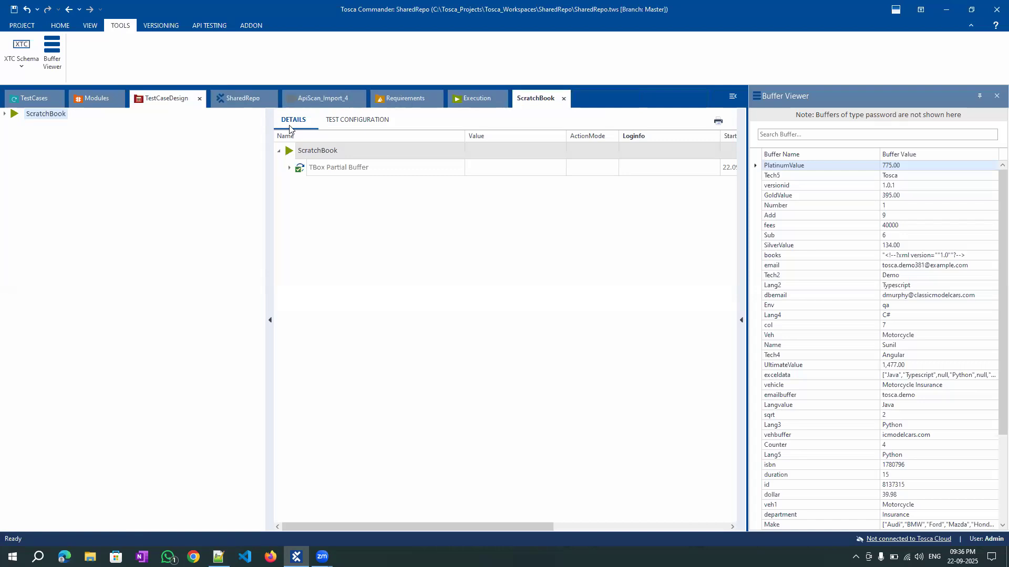
left_click(362, 99)
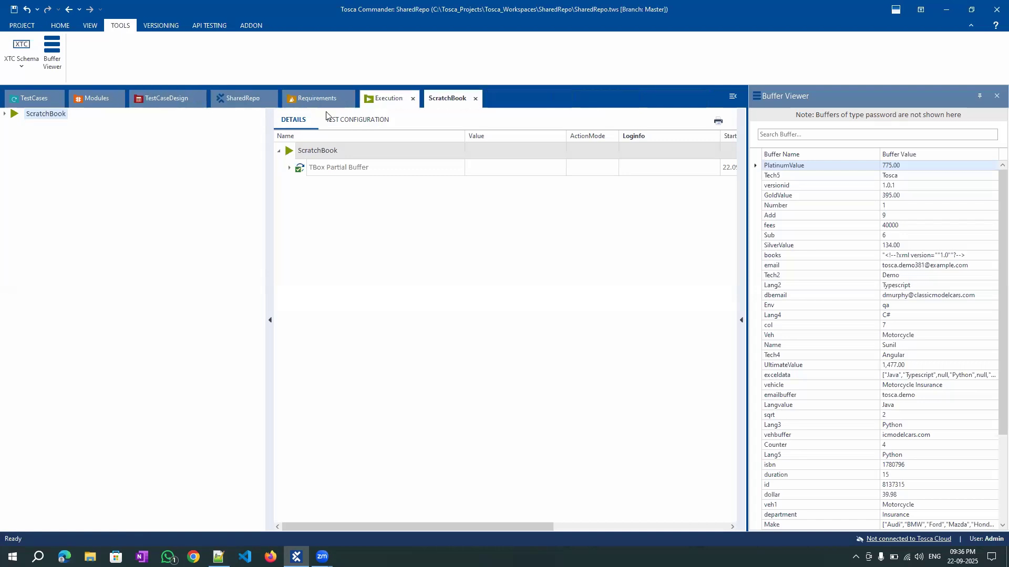
left_click(270, 99)
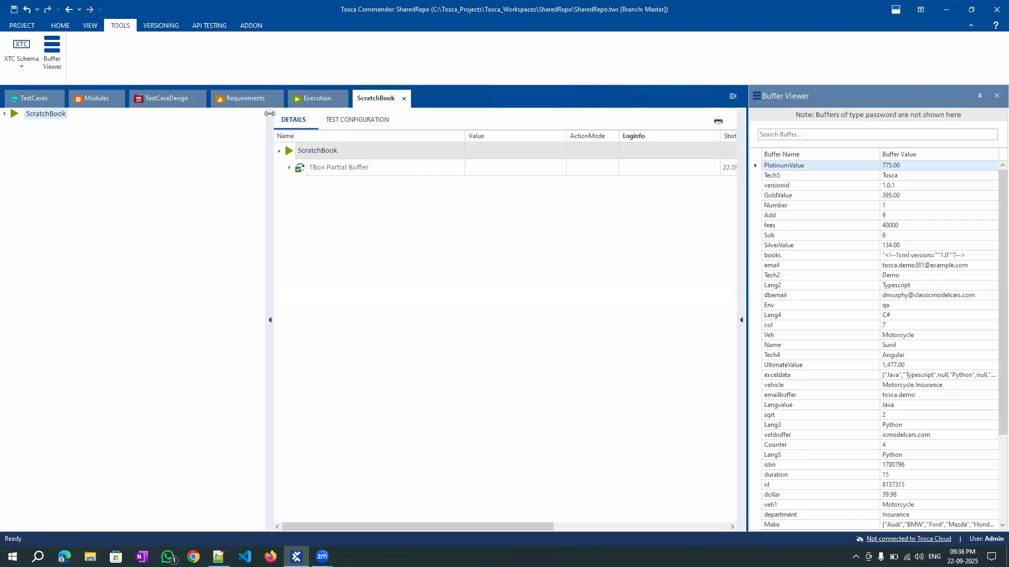
Return to the TestCases view and search the stored buffers for "email"
left_click(34, 100)
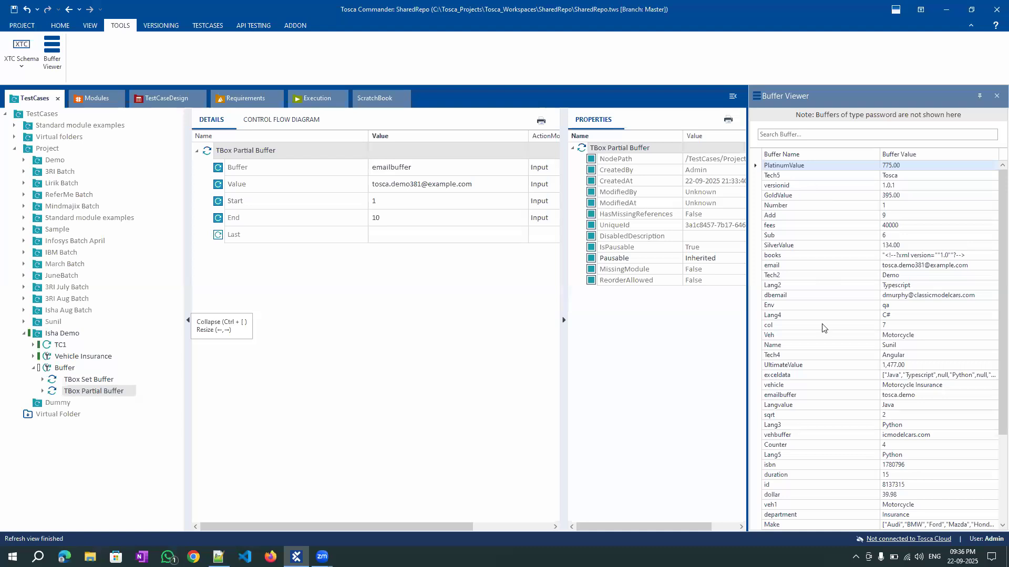
scroll(787, 310, "down", 2)
scroll(786, 310, "up", 2)
left_click(784, 133)
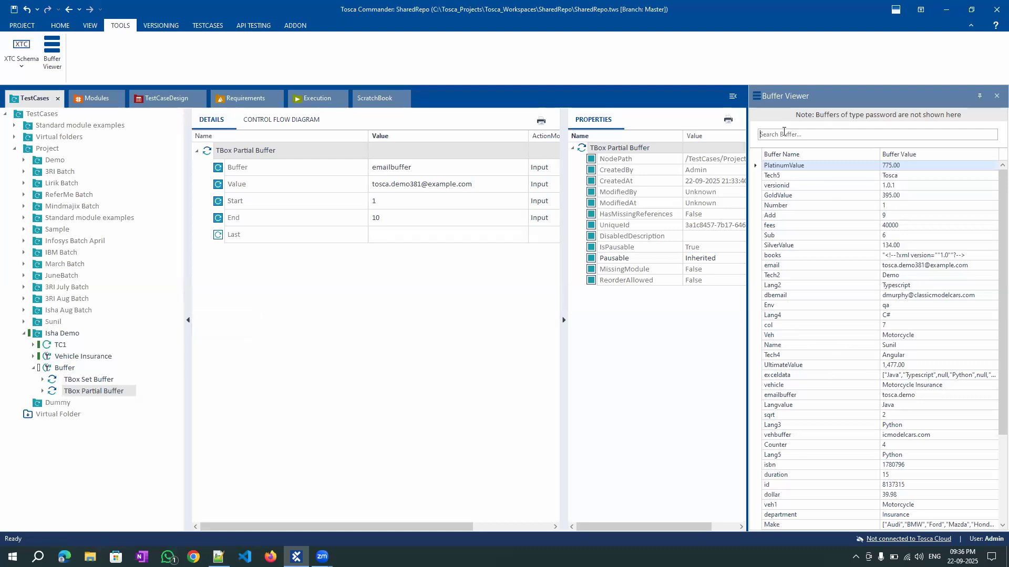
type("email")
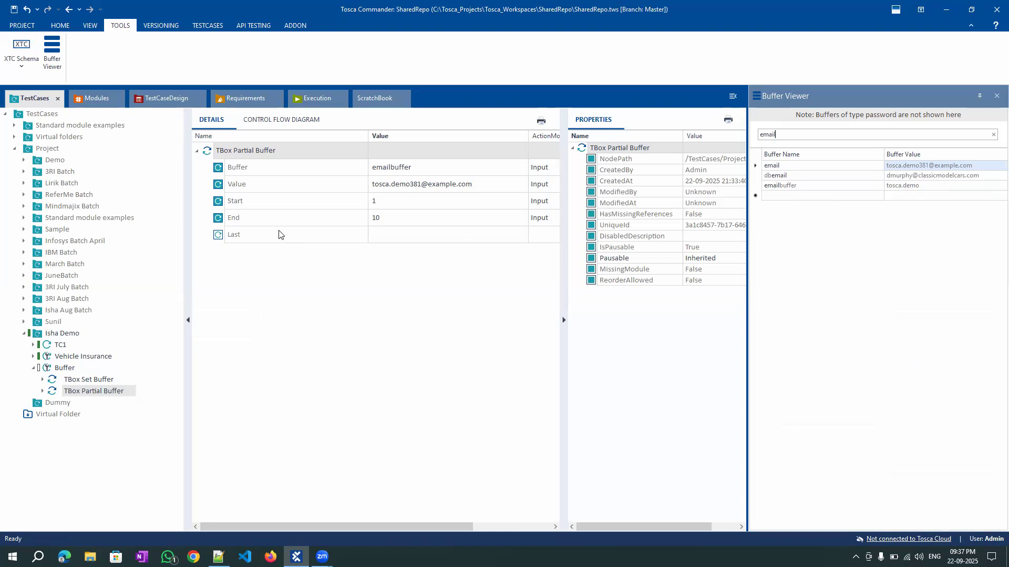
Remove the Start and End values from the TBox Partial Buffer step and set Last to 5
left_click(277, 204)
left_click(288, 224, "shift")
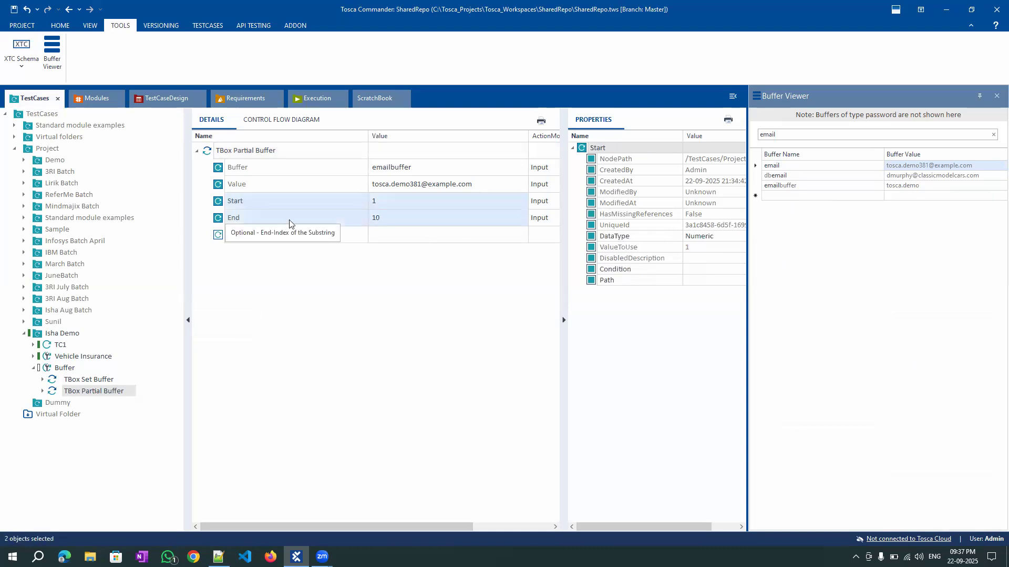
key("Delete")
left_click(386, 240)
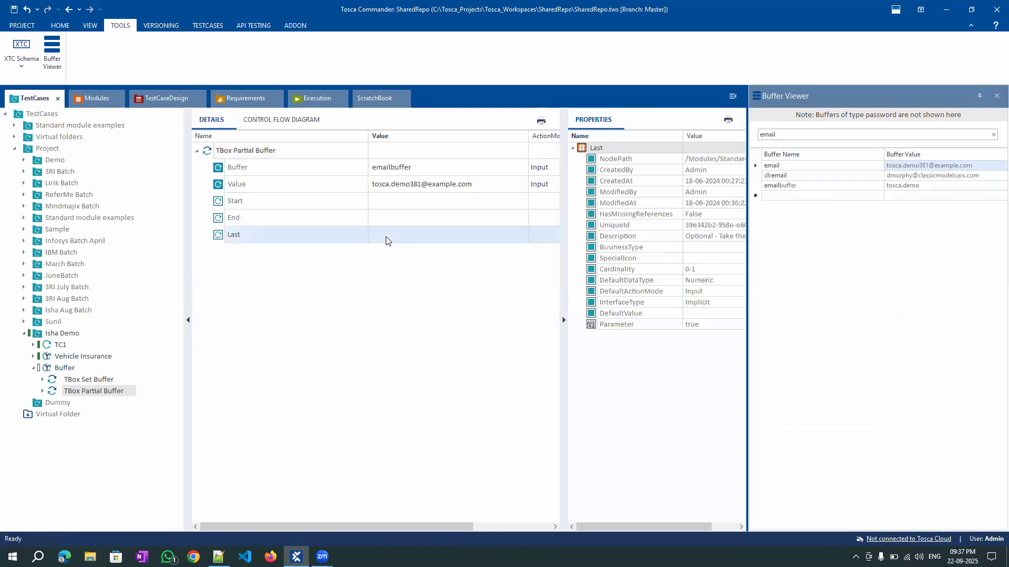
left_click(387, 237)
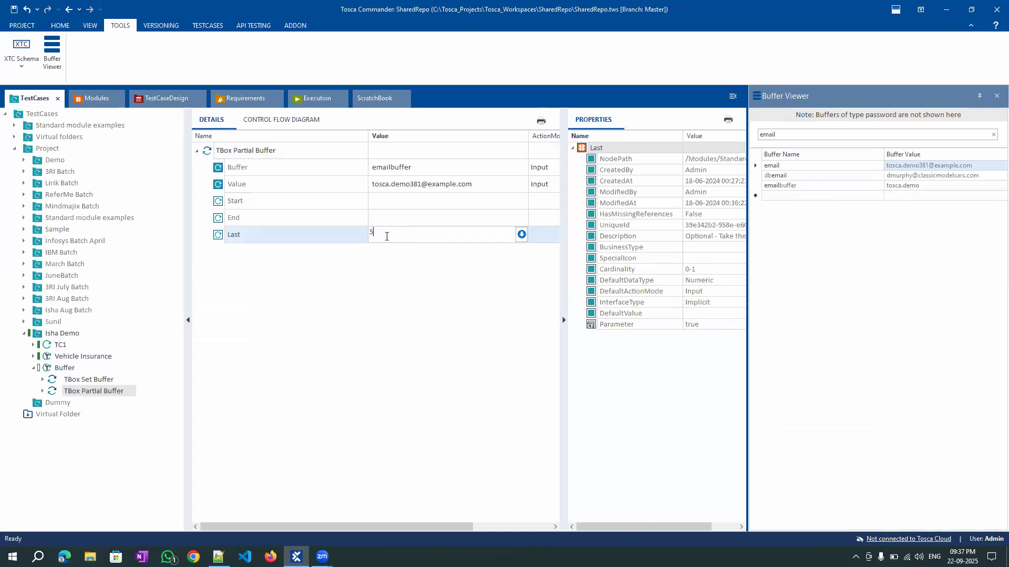
type("5")
key("Return")
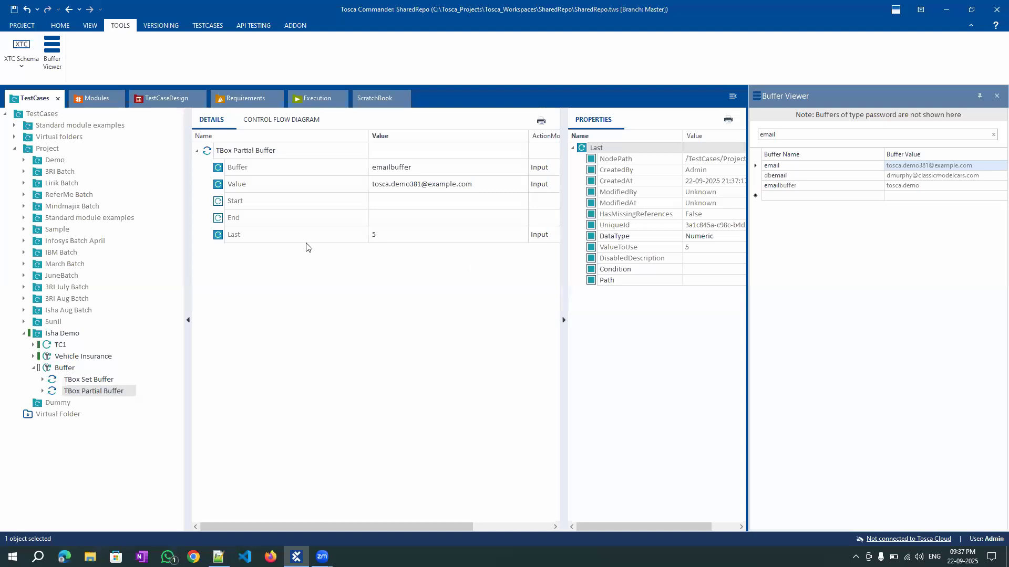
Run the TBox Partial Buffer step in the ScratchBook and expand its result to show the log entry
right_click(265, 151)
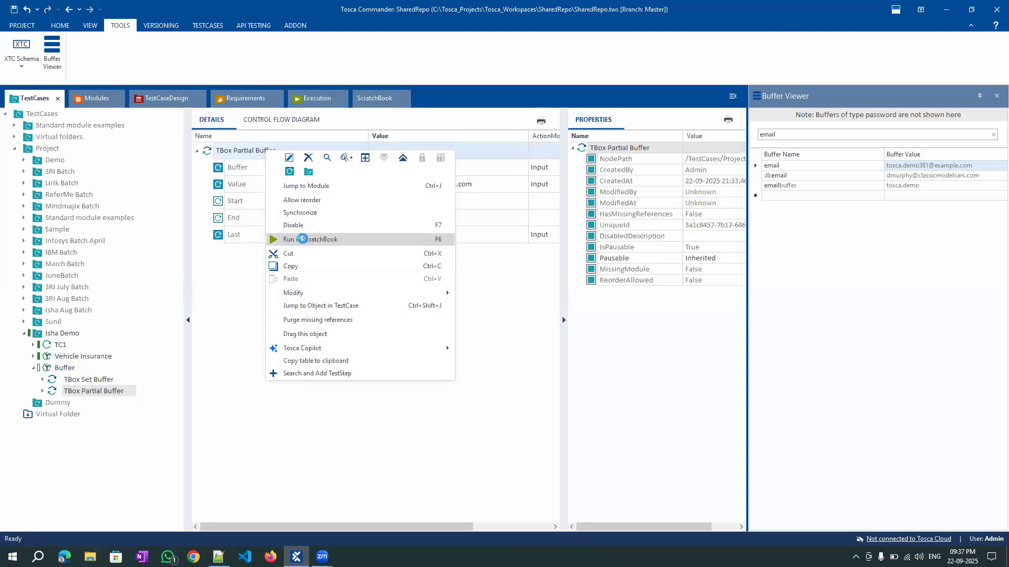
left_click(304, 239)
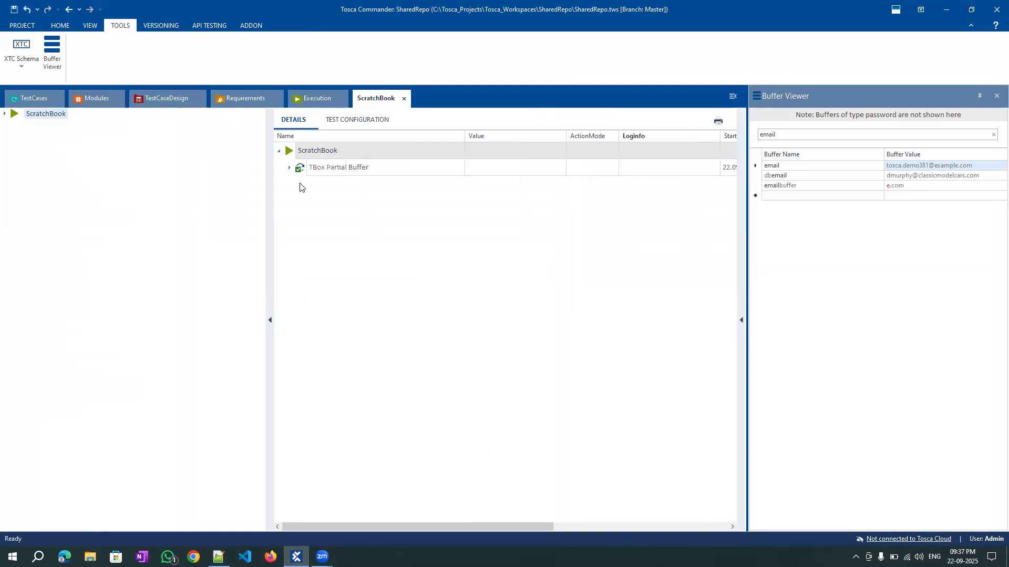
left_click(288, 168)
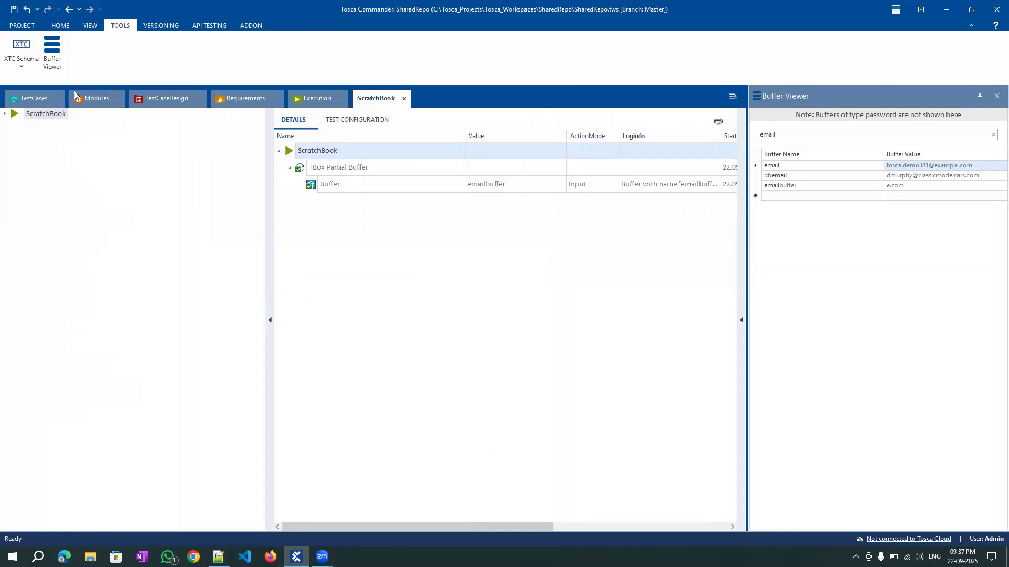
Review the entries of the TBox Set Buffer and TBox Partial Buffer steps in the Buffer test case
left_click(34, 99)
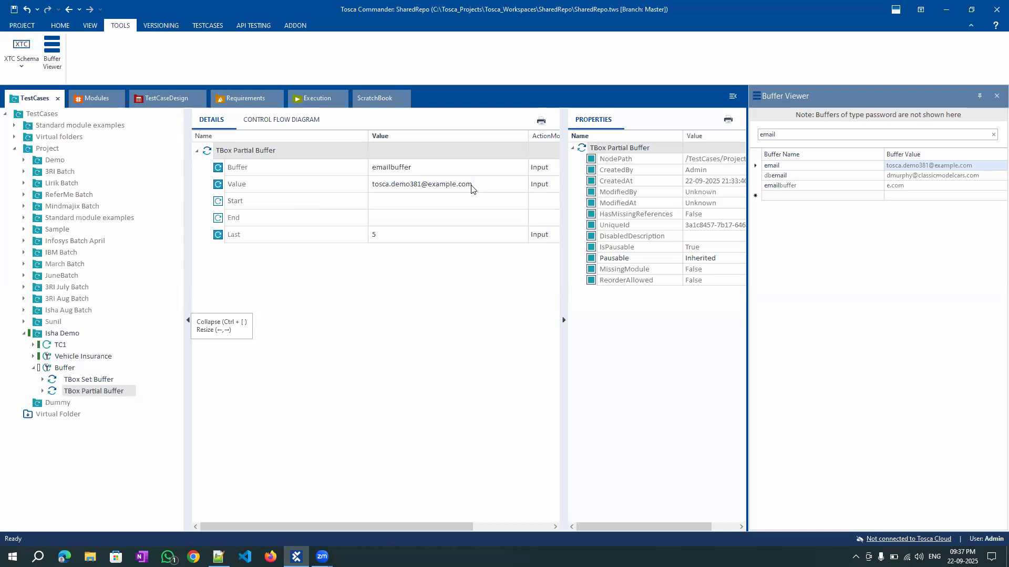
left_click(83, 380)
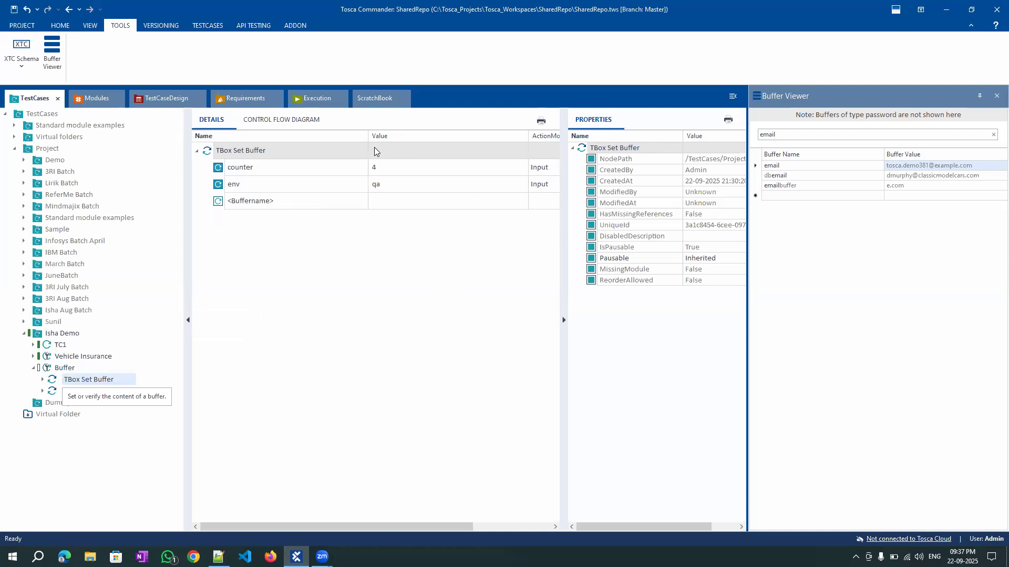
left_click(78, 395)
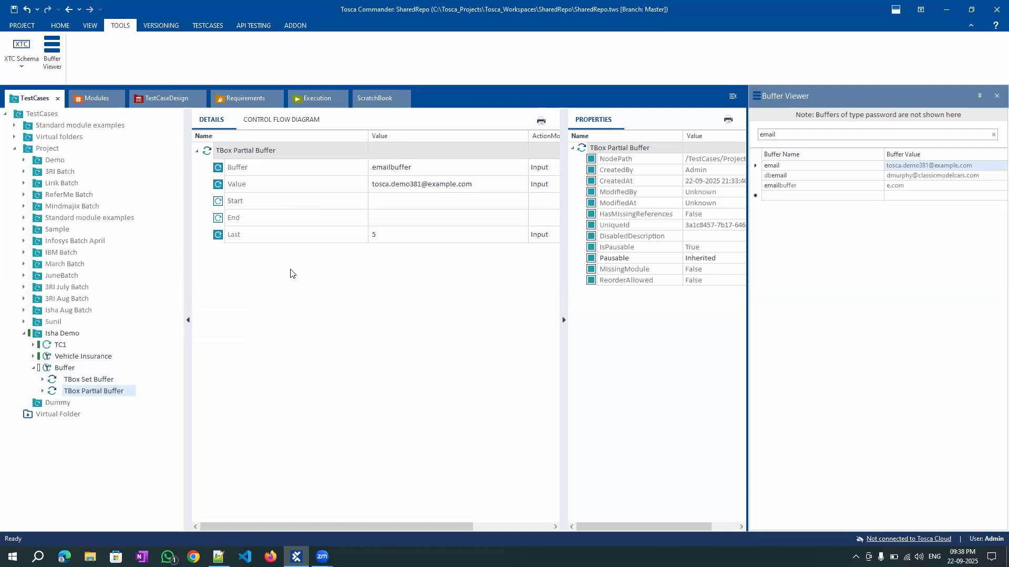
Add the TBox Delete Buffer module to the Buffer test case and enter email as the buffer to delete
left_click(96, 98)
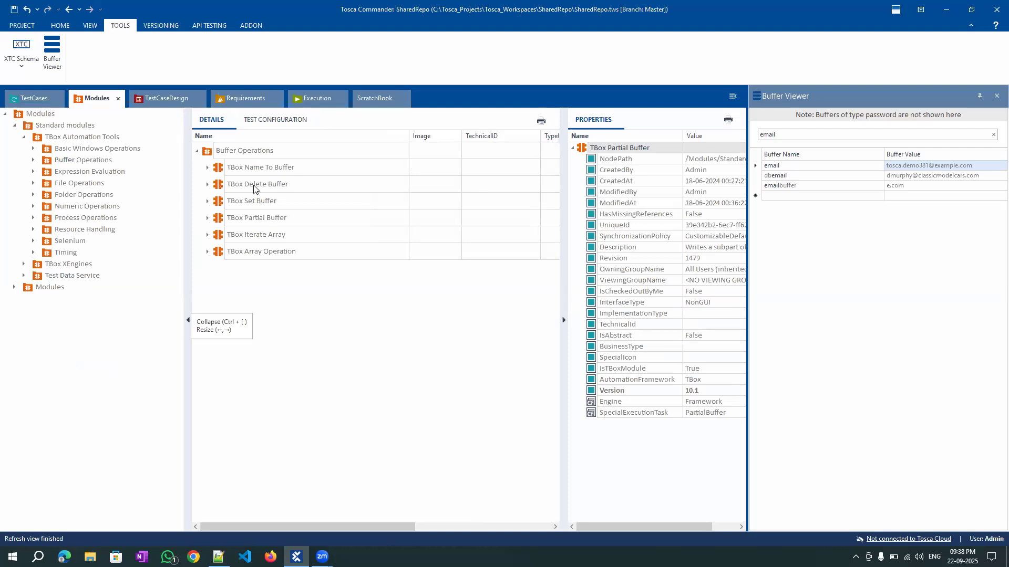
left_click_drag(225, 188, 66, 375)
left_click(398, 172)
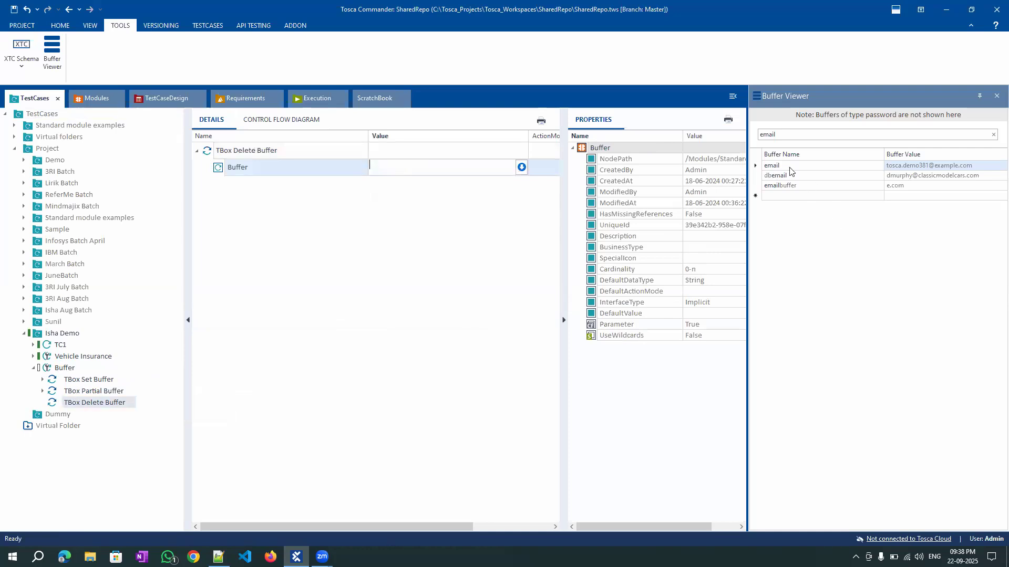
type("email")
Run the TBox Delete Buffer step in the ScratchBook to delete the email buffer
left_click(273, 154)
right_click(272, 154)
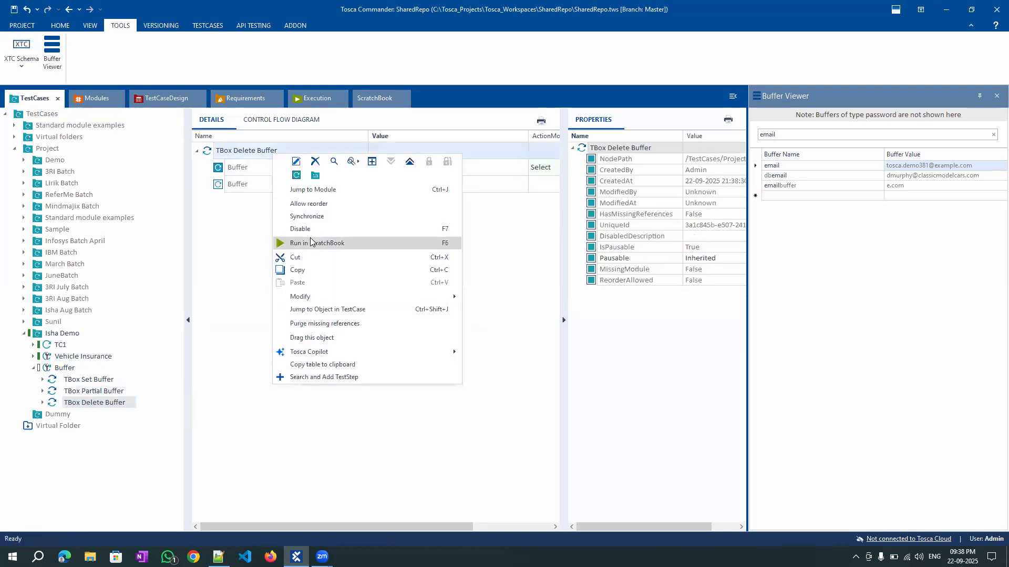
left_click(310, 242)
key("alt+Tab")
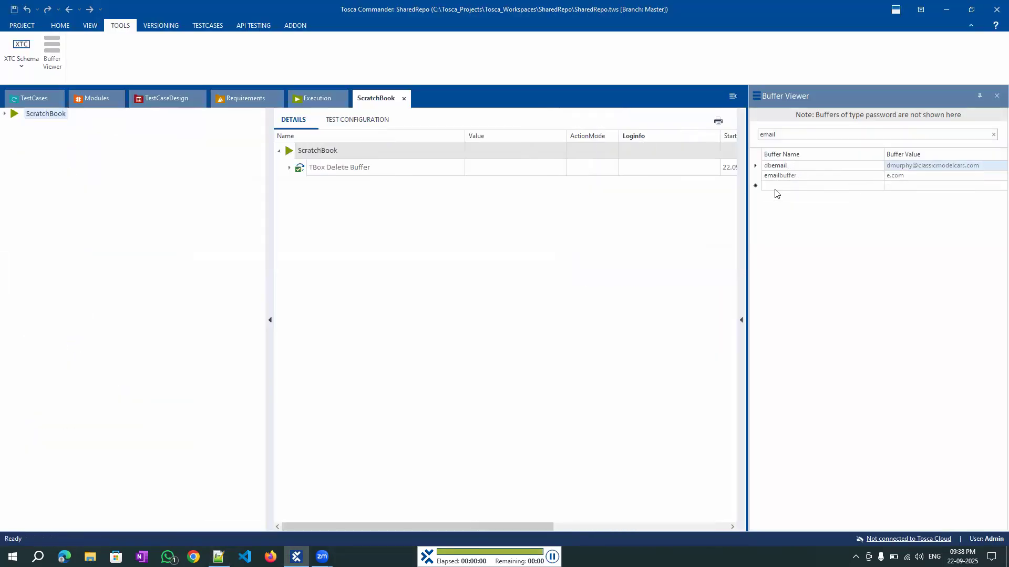
Clear the buffer search and delete the email entry from the TBox Delete Buffer step in the test case
left_click(28, 99)
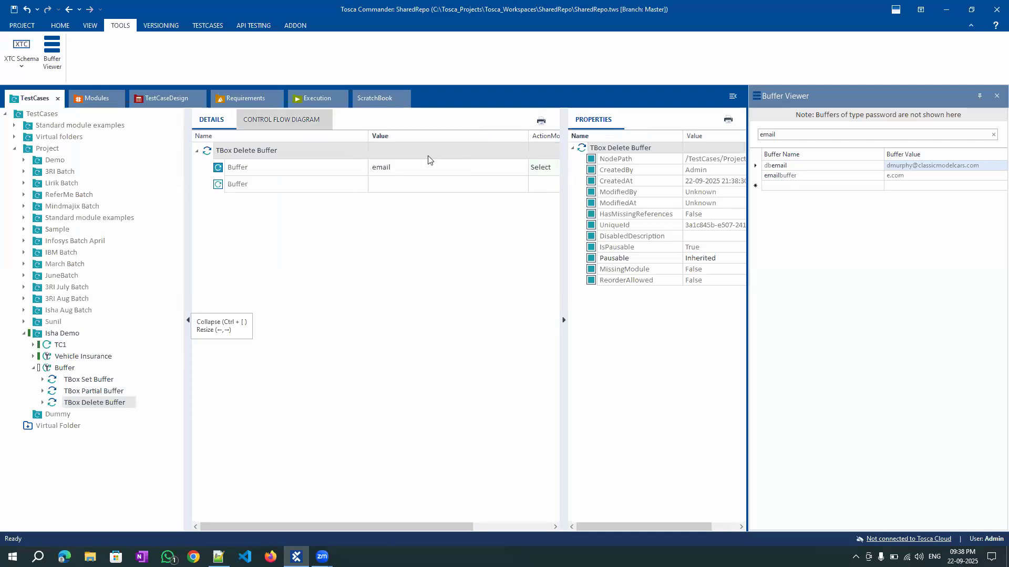
left_click(992, 135)
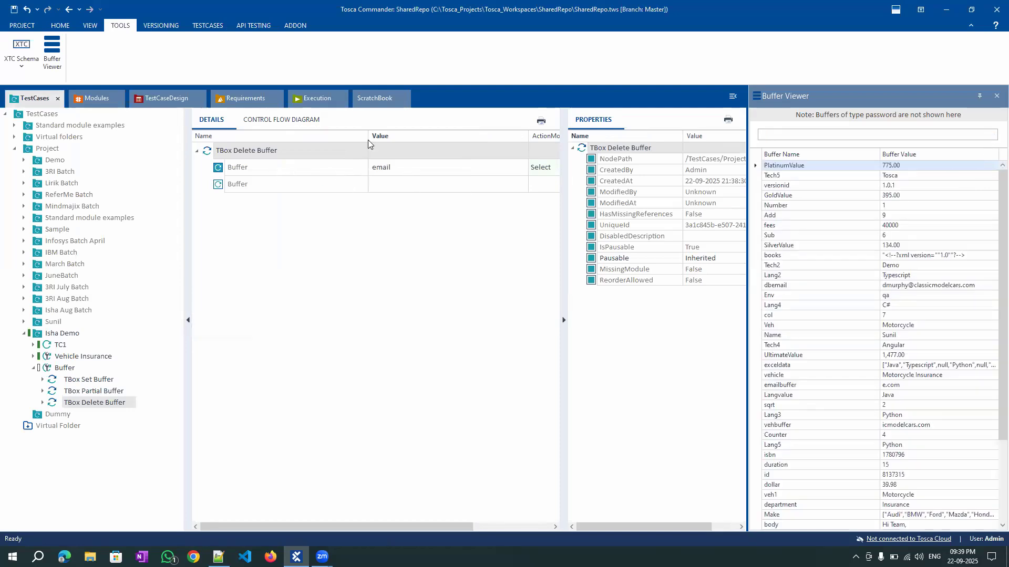
left_click(290, 166)
right_click(291, 166)
left_click(335, 175)
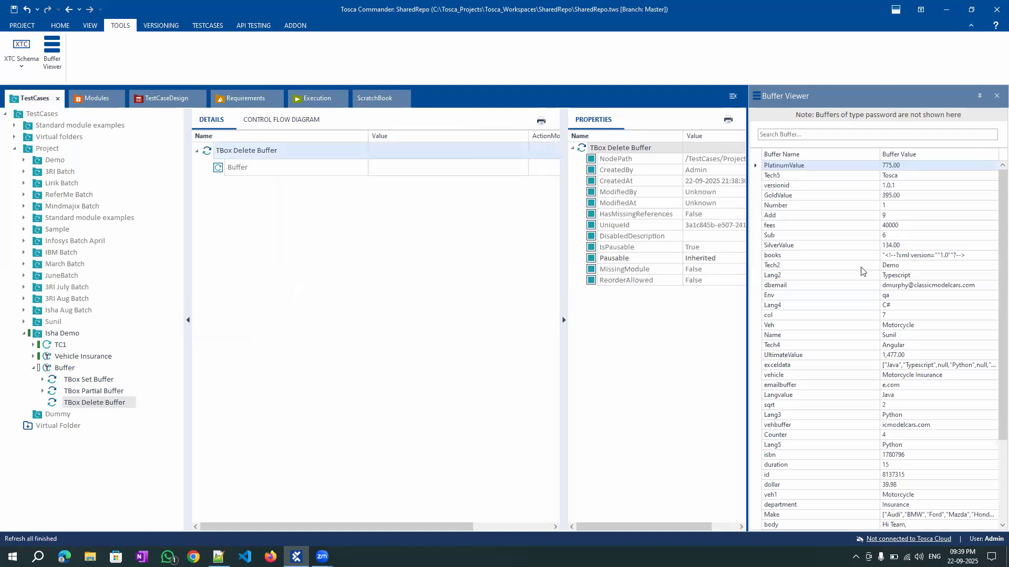
left_click(564, 323)
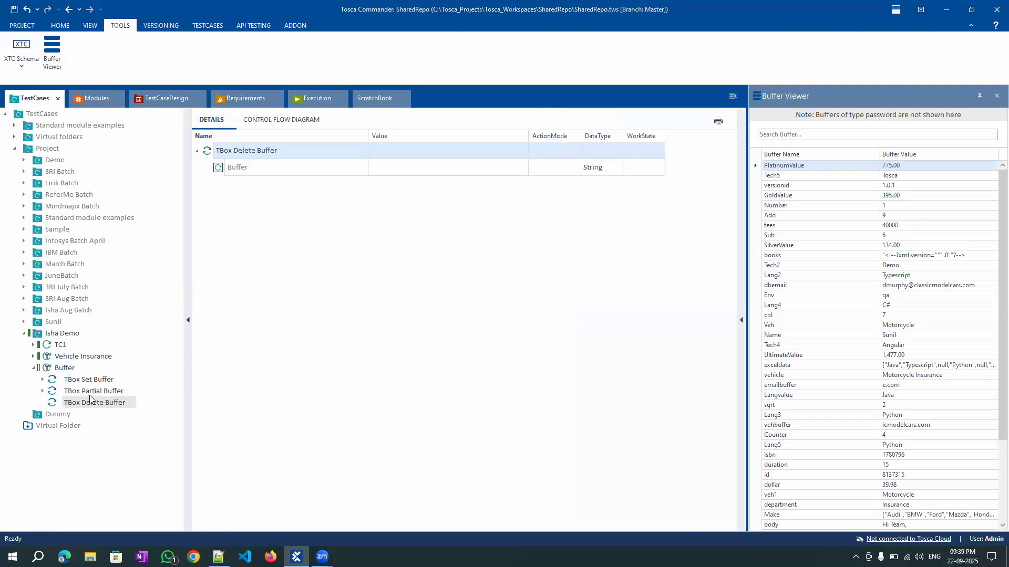
Run TBox Delete Buffer without a buffer name in the ScratchBook and read its full log info
right_click(264, 149)
left_click(304, 241)
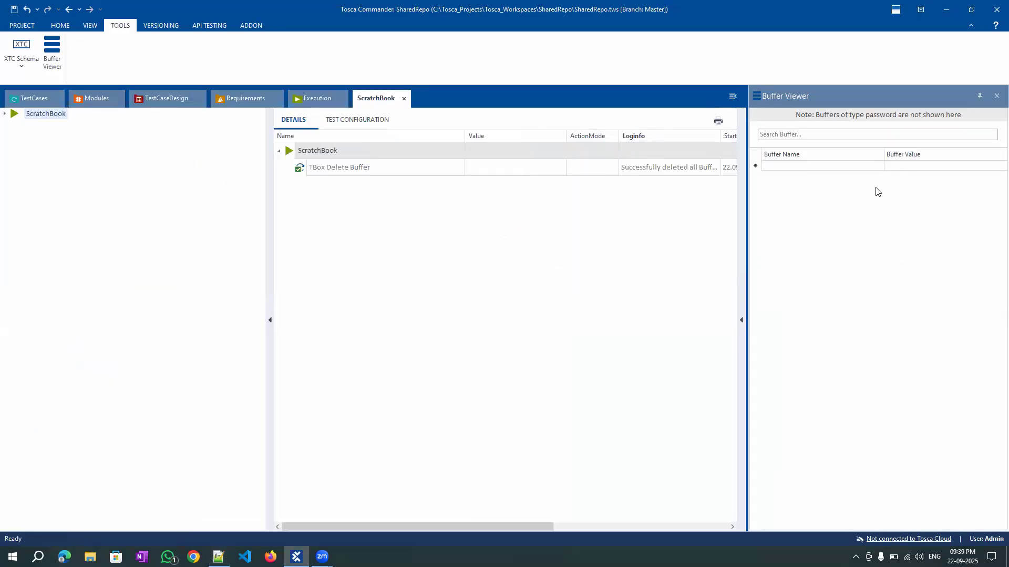
left_click(682, 168)
left_click(715, 167)
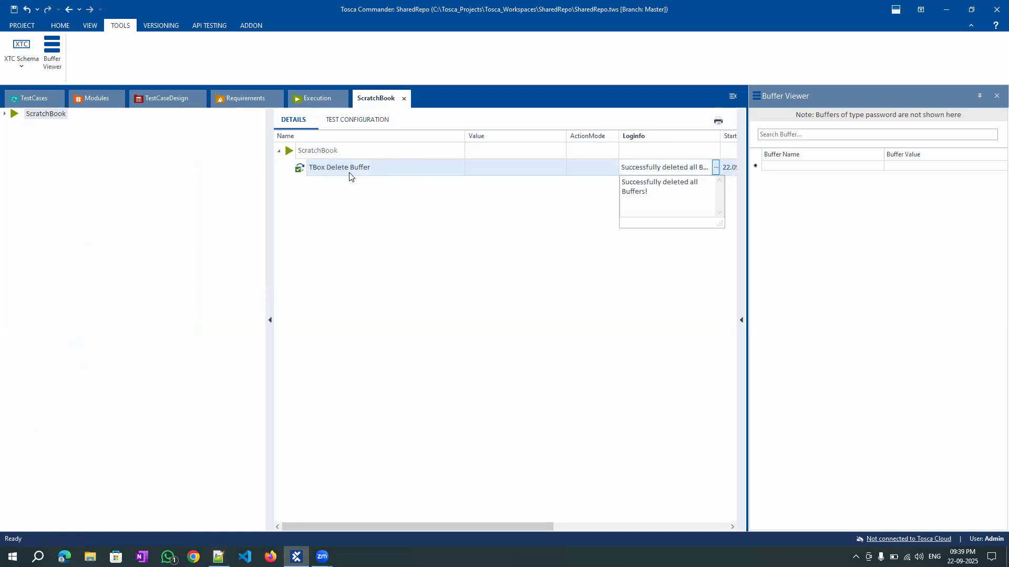
Add the TBox Name To Buffer module from Buffer Operations to the Buffer test case
left_click(26, 100)
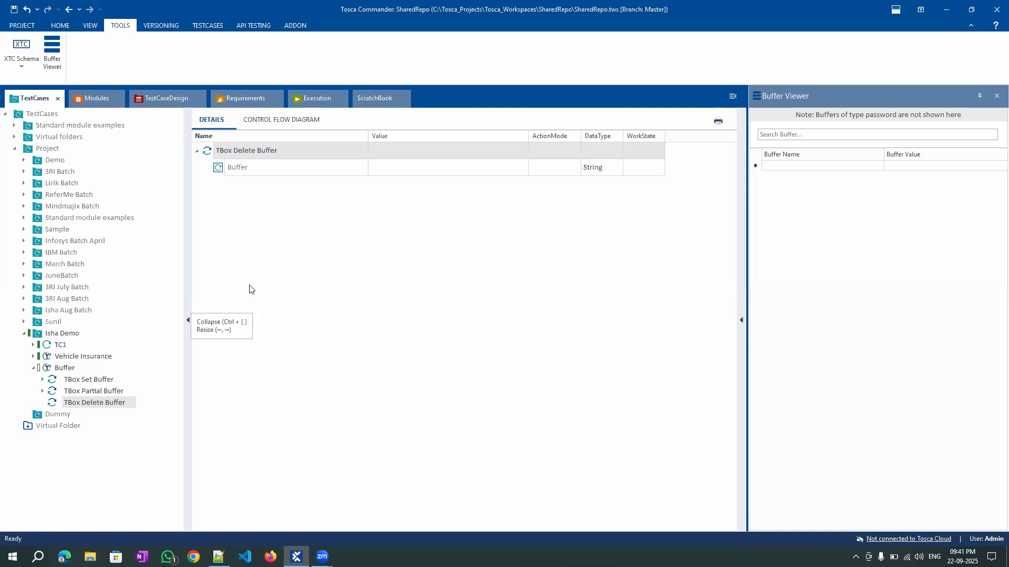
left_click(93, 380)
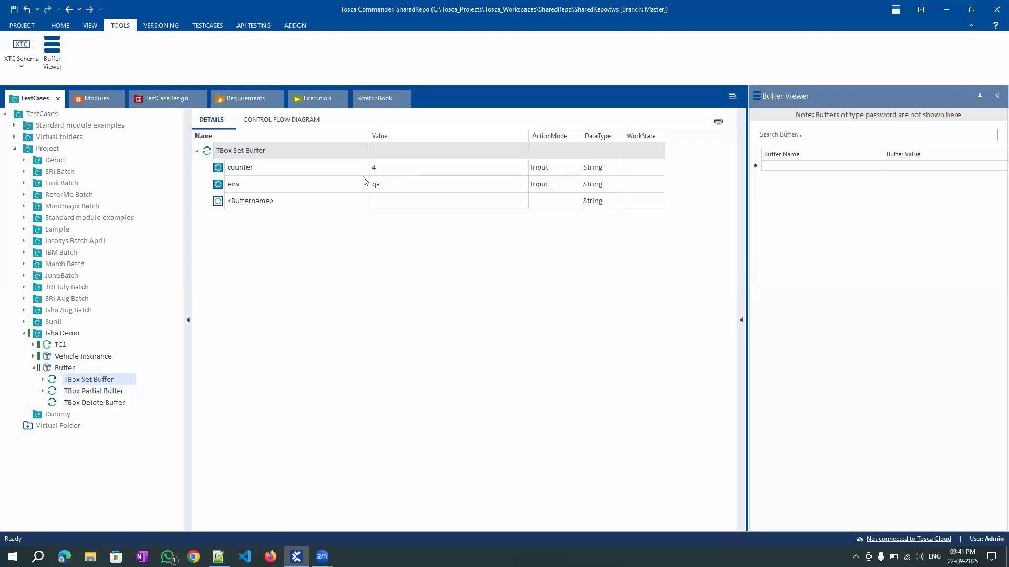
left_click(98, 101)
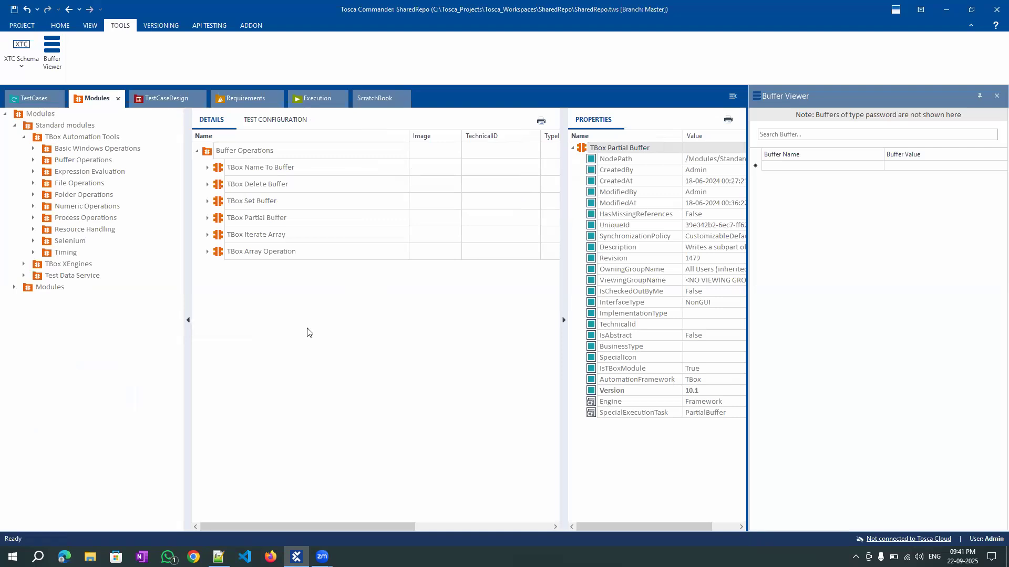
left_click(24, 100)
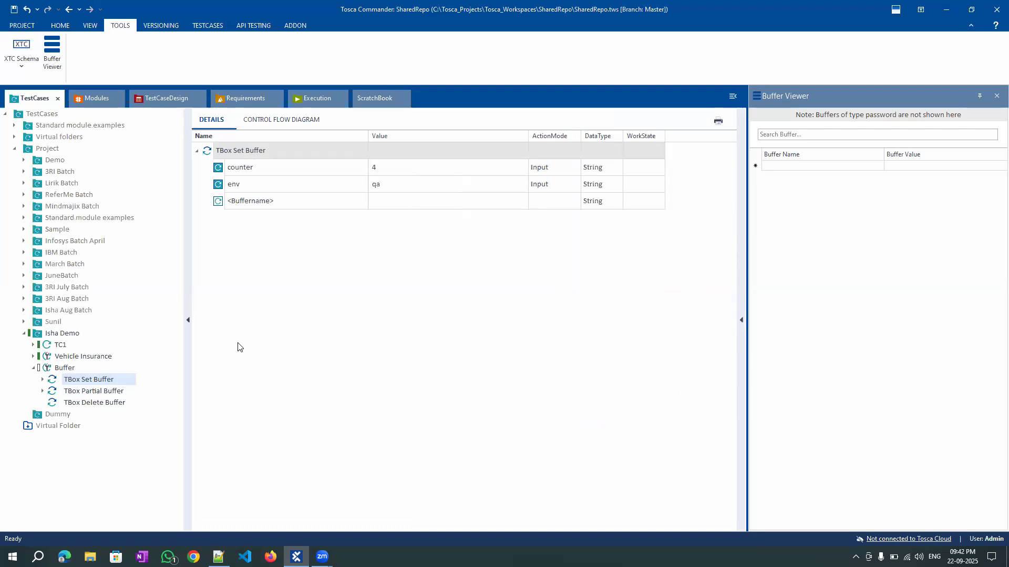
left_click(92, 99)
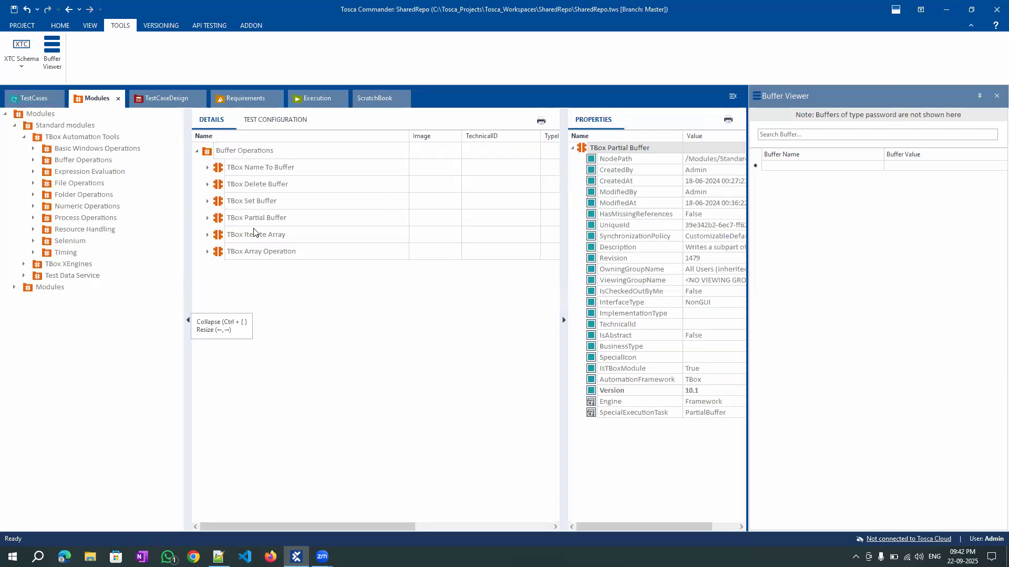
left_click_drag(27, 93, 58, 367)
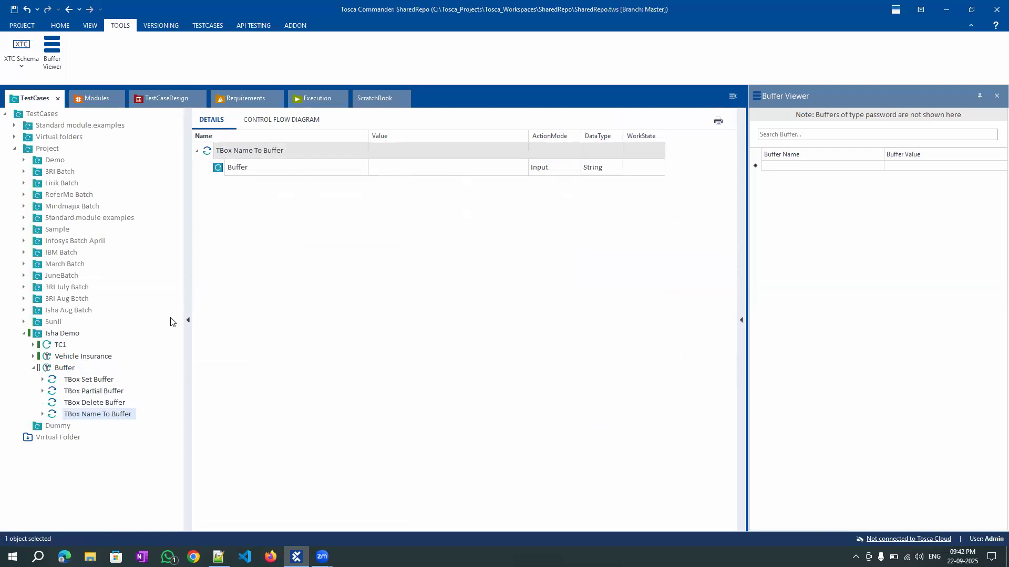
Rename the Buffer test case under Isha Demo as BufferOperation
left_click(82, 369)
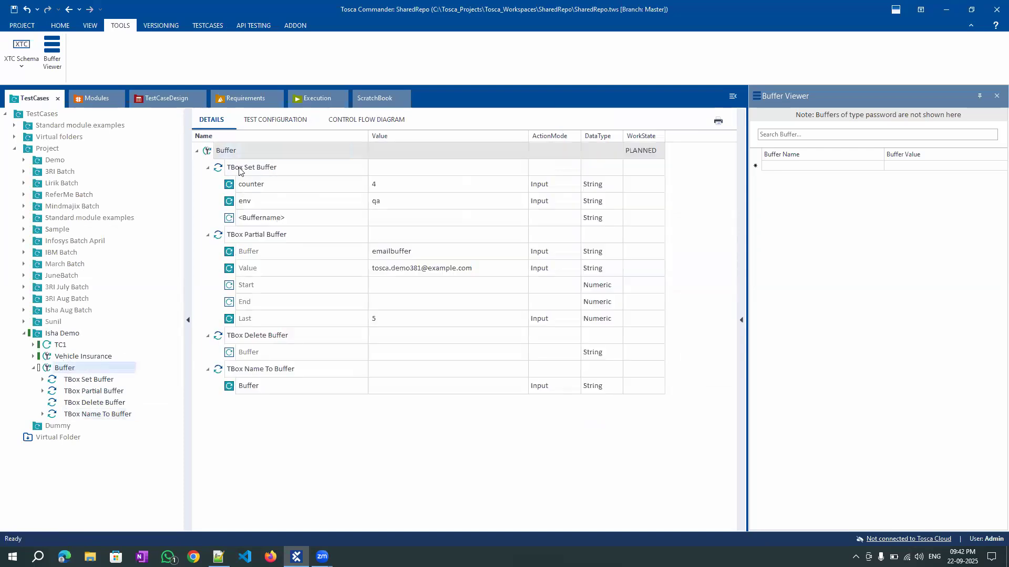
left_click(255, 152)
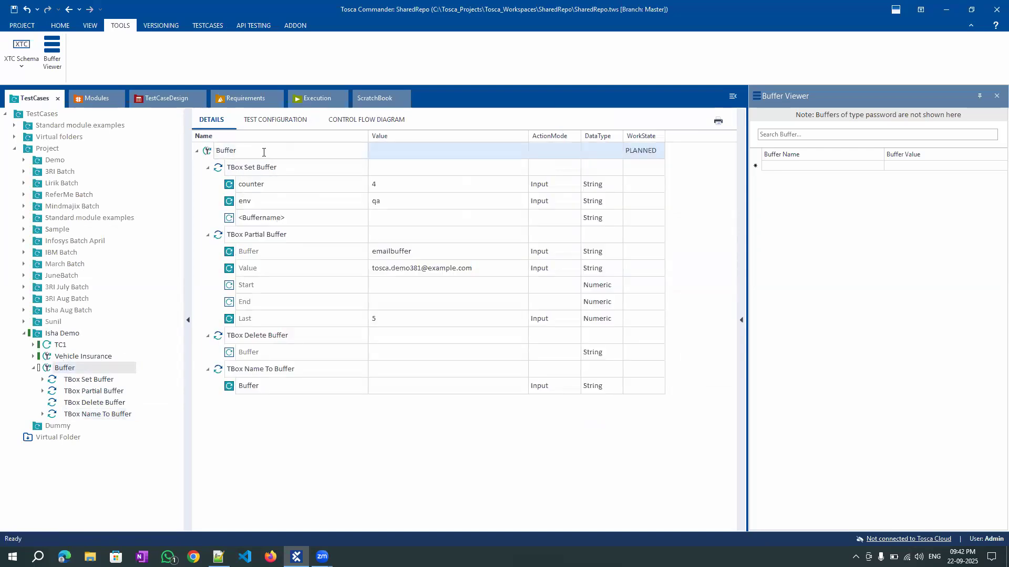
type("Op")
left_click(241, 416)
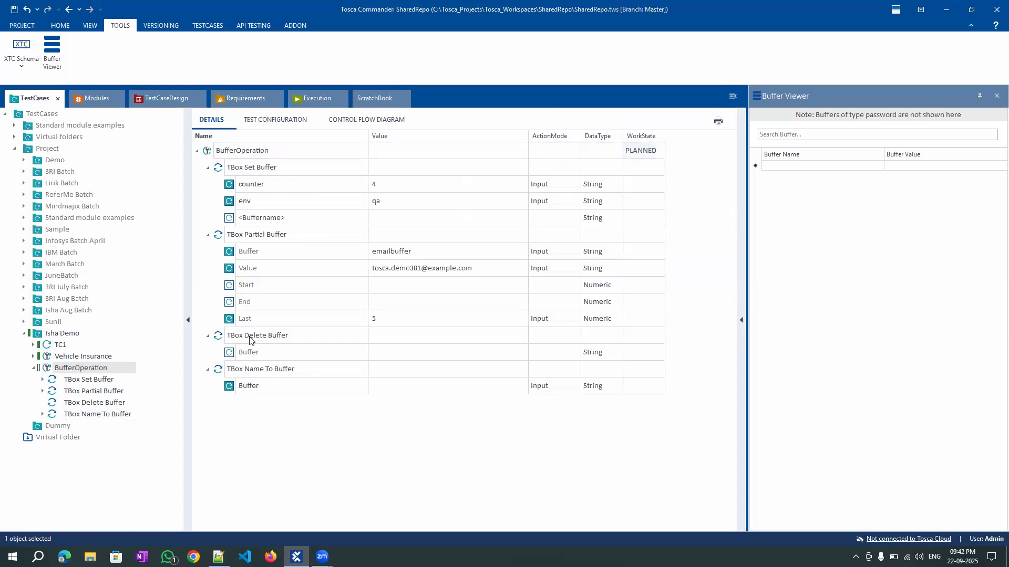
Enter TC as the buffer of the TBox Name To Buffer step and run the step in the ScratchBook
left_click(112, 415)
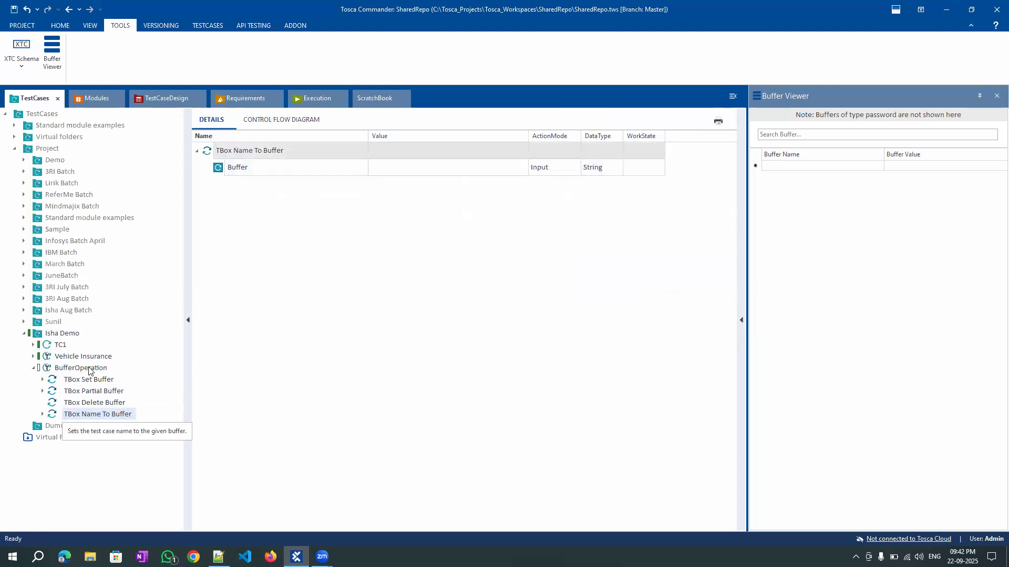
left_click(406, 168)
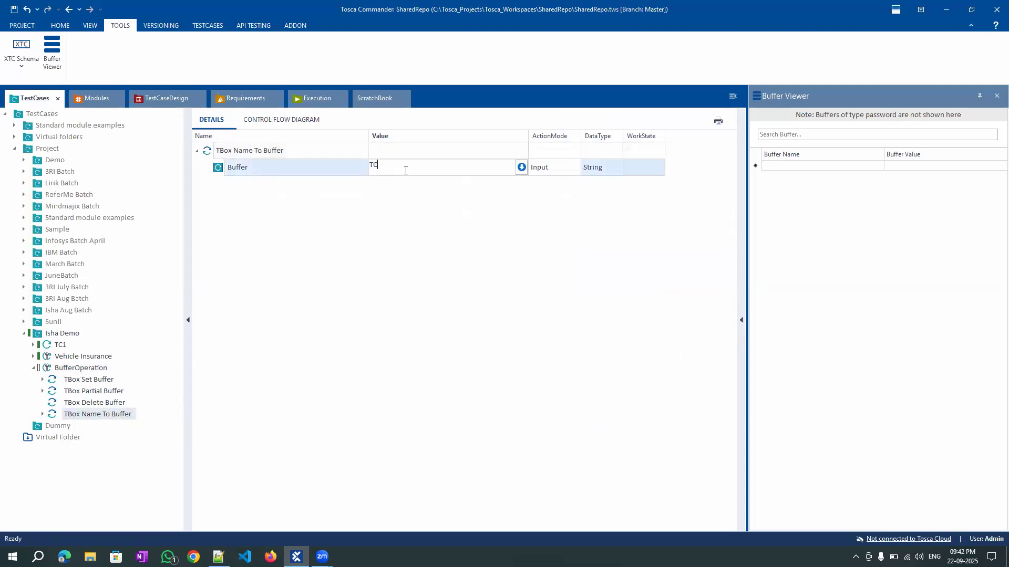
type("TC")
key("Return")
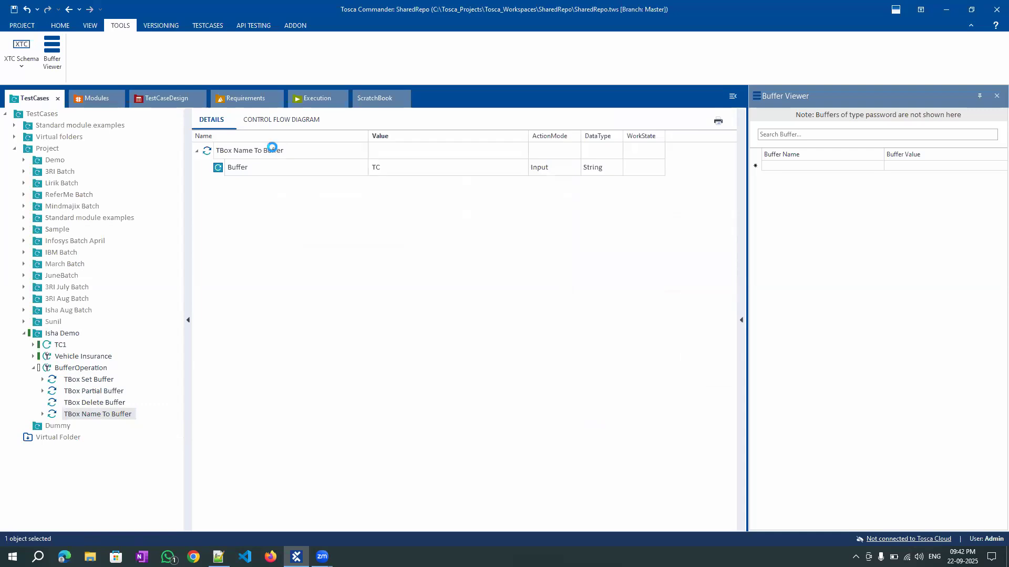
right_click(273, 151)
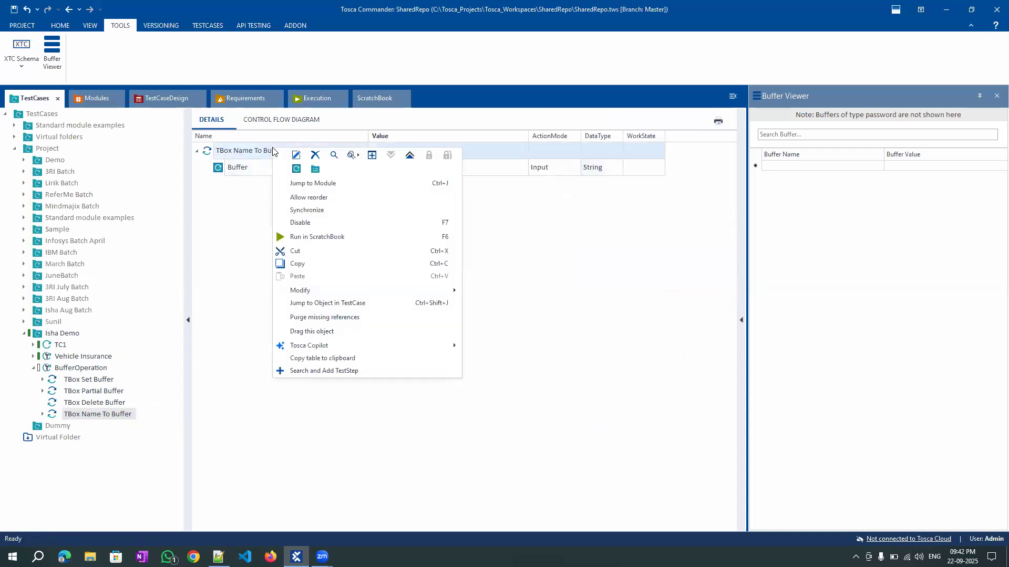
left_click(321, 241)
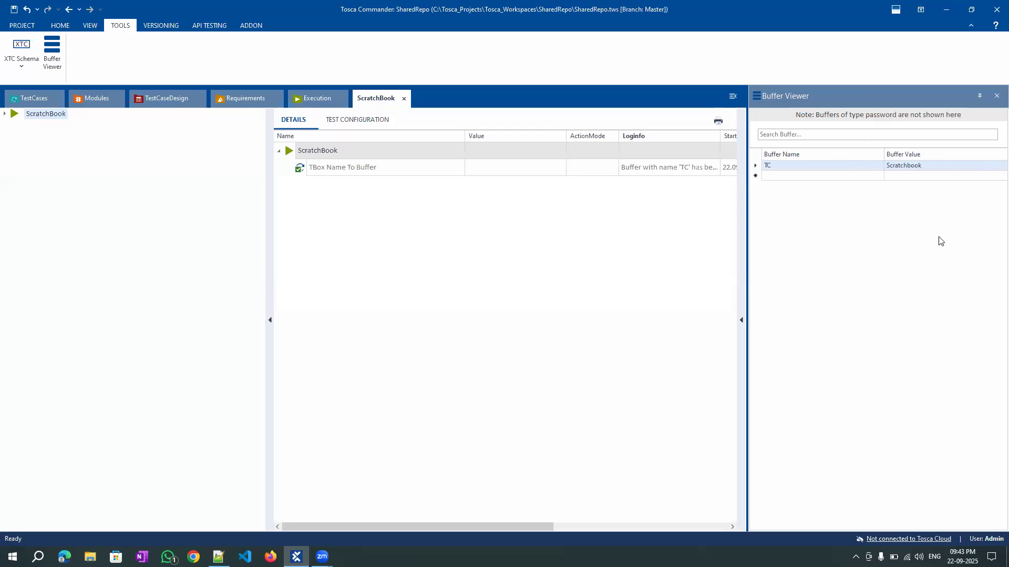
Check out the ExecutionLists folder with its contents and delete the User1 to User4 entries
left_click(26, 105)
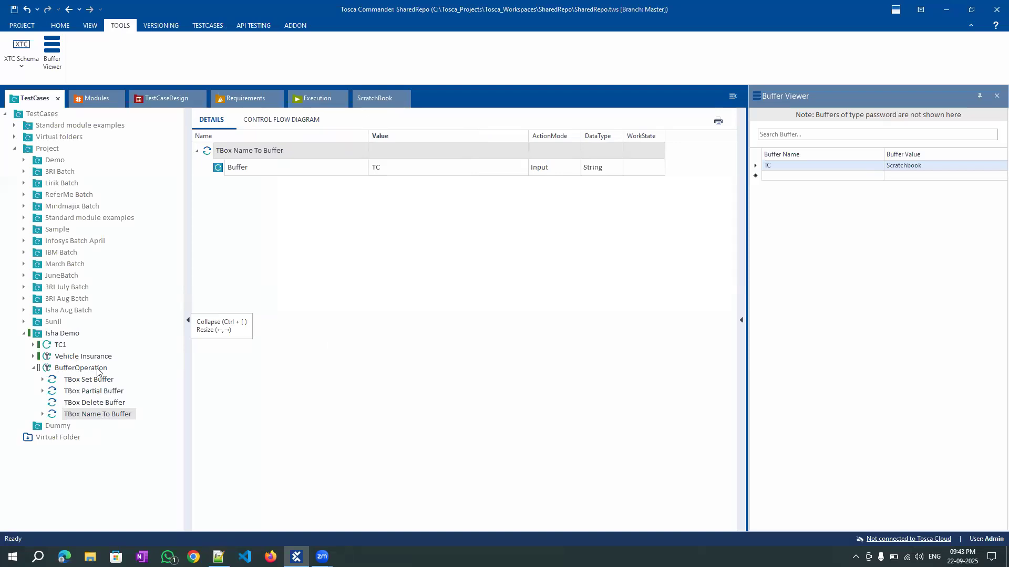
left_click(315, 99)
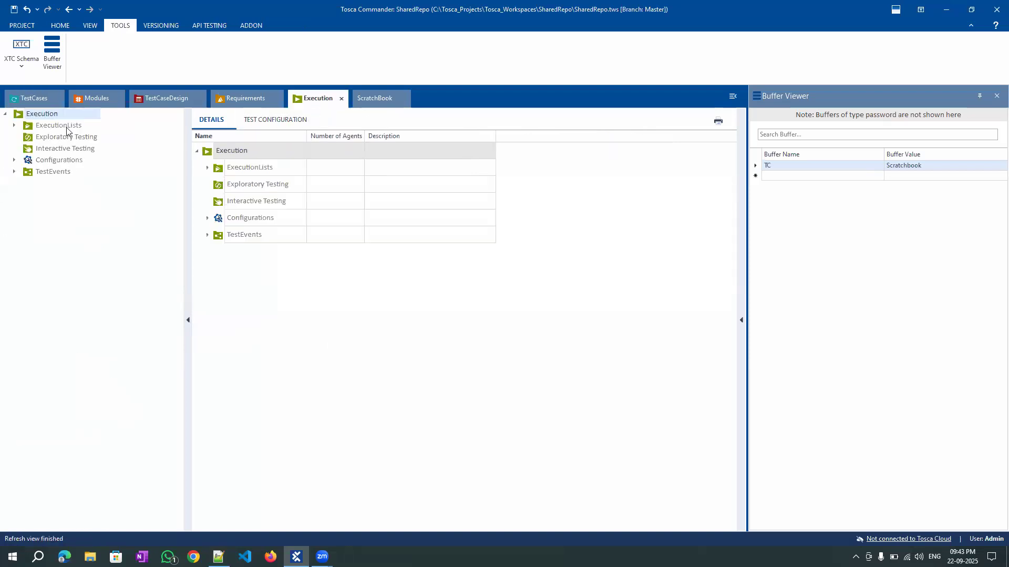
left_click(14, 126)
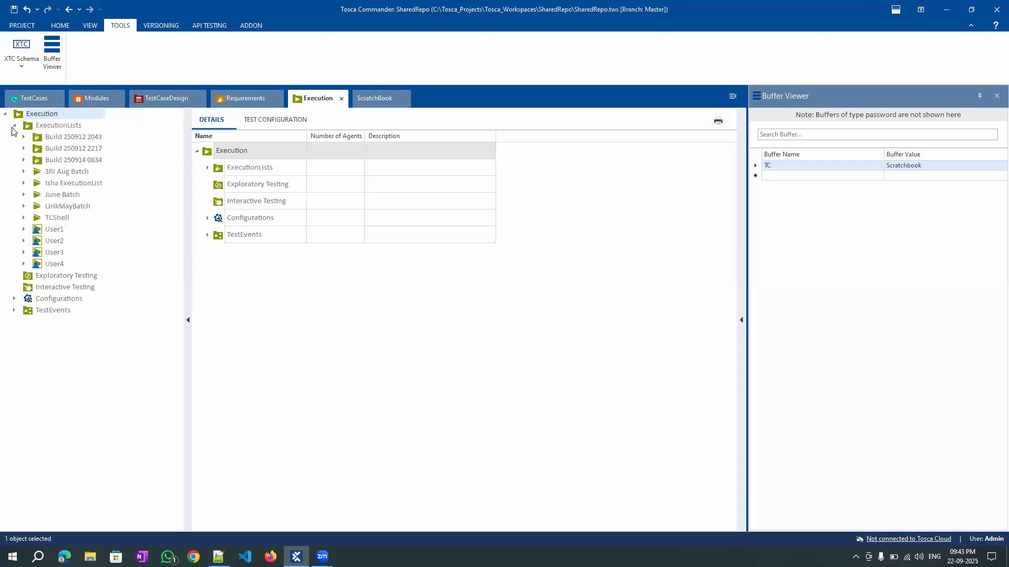
left_click(46, 126)
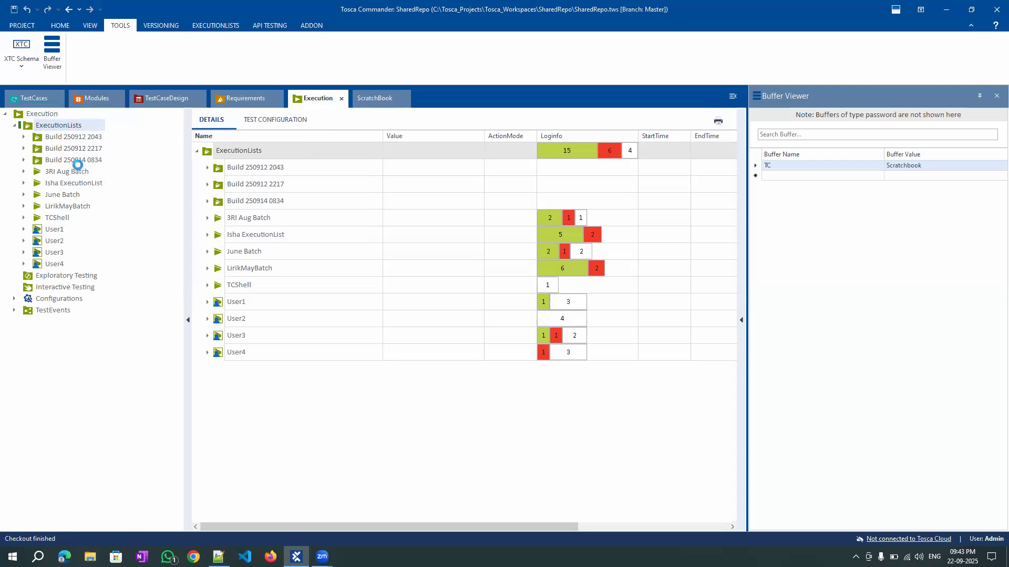
left_click(55, 229)
left_click(48, 265, "shift")
key("Delete")
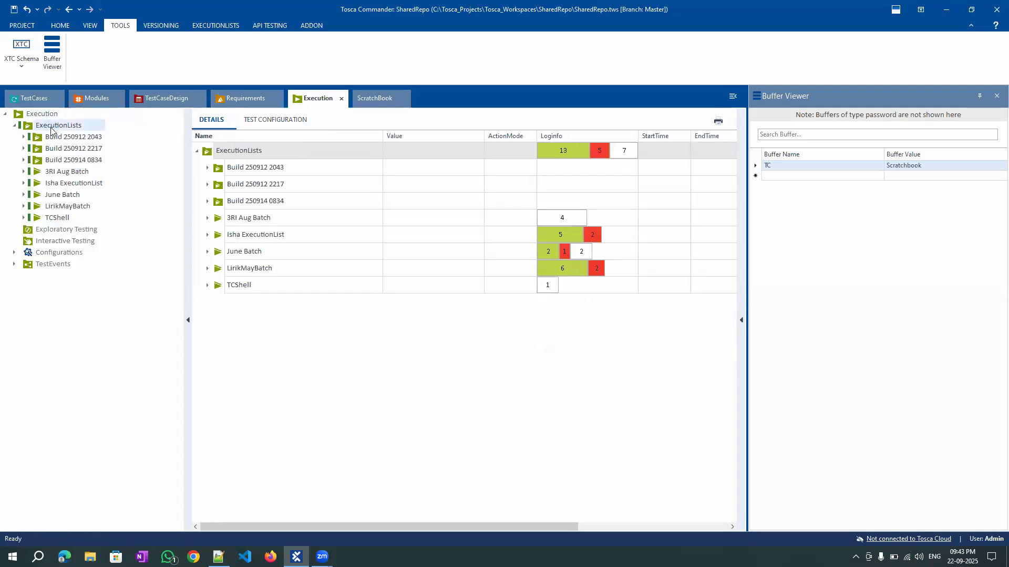
Create an execution list named IshaSepBatch and add the BufferOperation test case to it
right_click(51, 127)
left_click(130, 151)
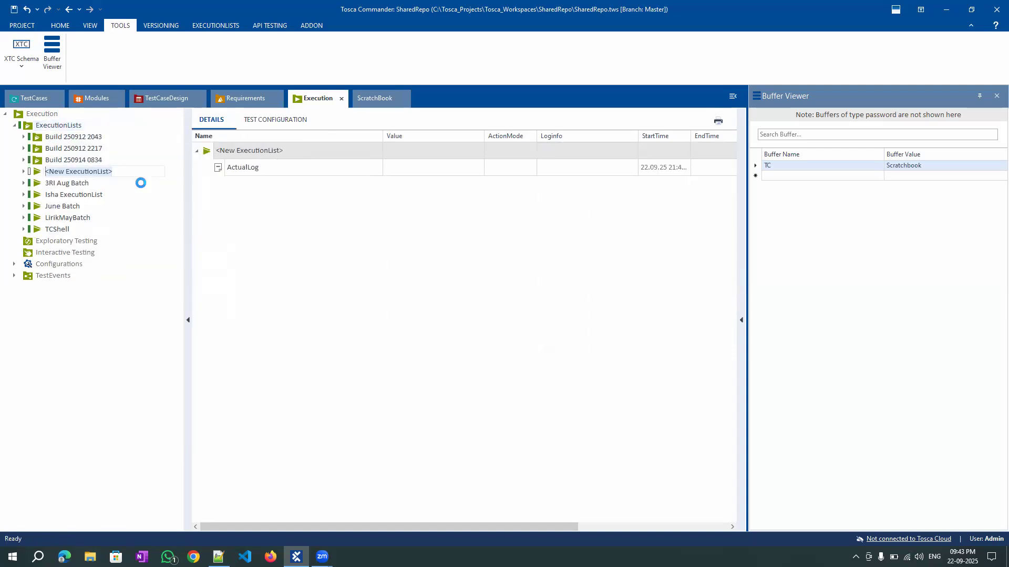
type("Isha")
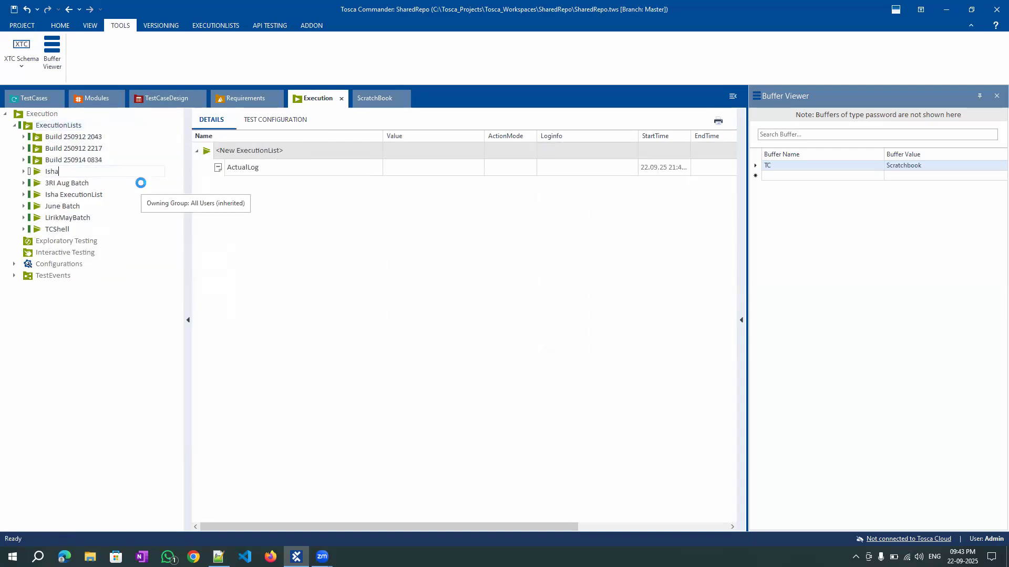
type("SepBatch")
key("Return")
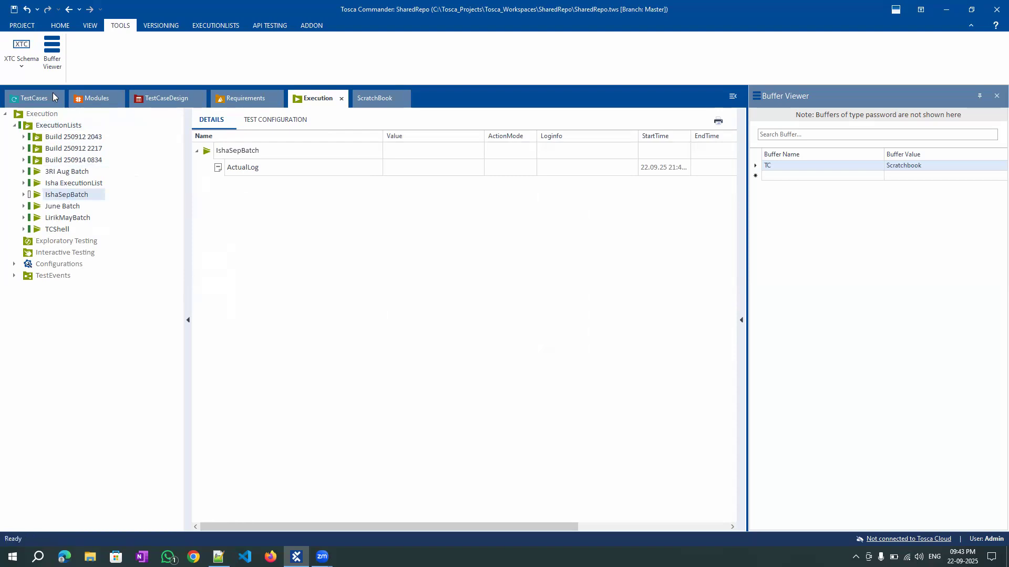
left_click(33, 100)
left_click_drag(73, 368, 262, 190)
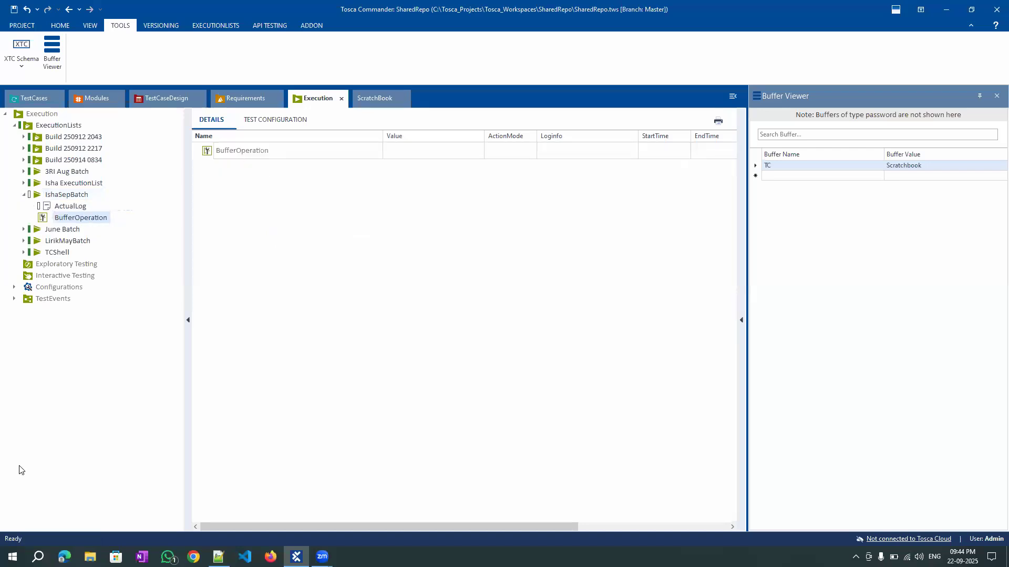
Review the BufferOperation test steps and disable the TBox Delete Buffer step
left_click(26, 99)
left_click(88, 381)
left_click(92, 392)
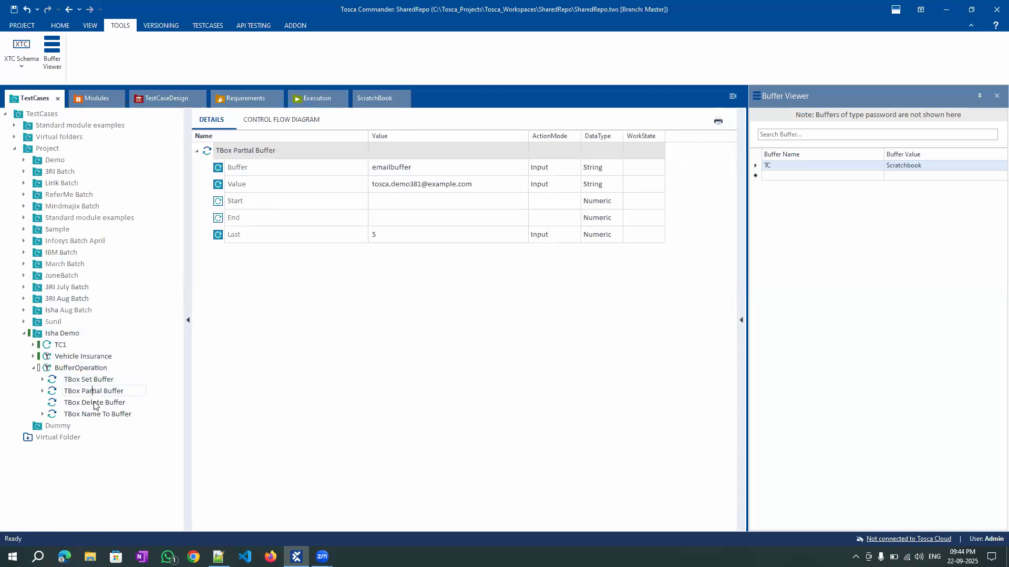
left_click(94, 405)
left_click(108, 415)
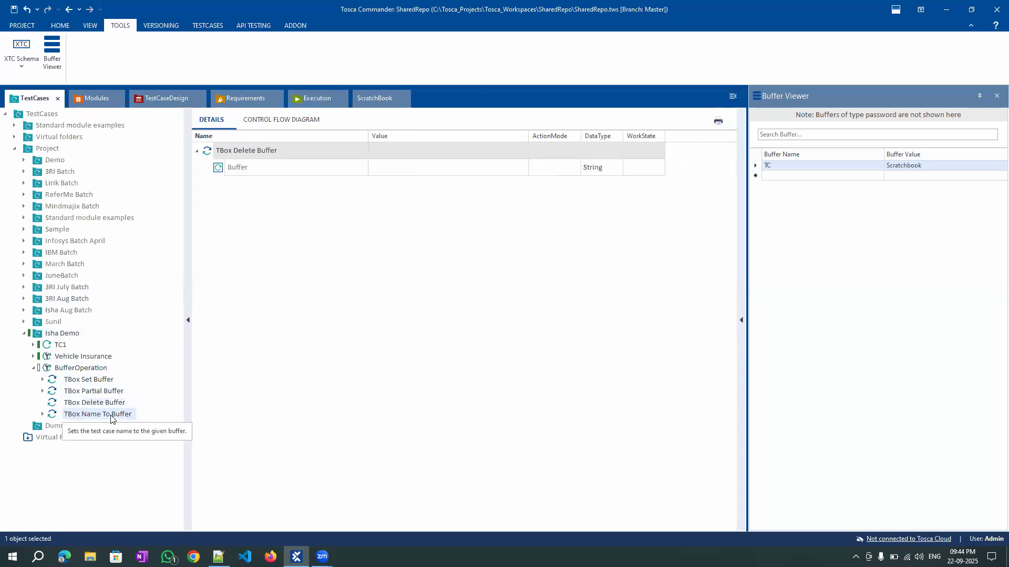
left_click(87, 402)
left_click(393, 169)
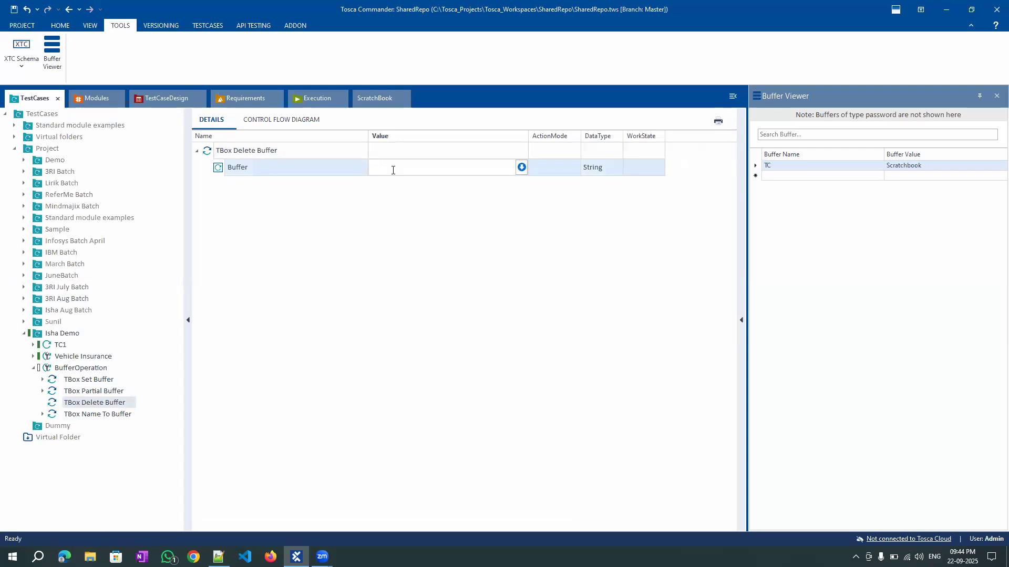
right_click(272, 152)
left_click(304, 226)
left_click(476, 300)
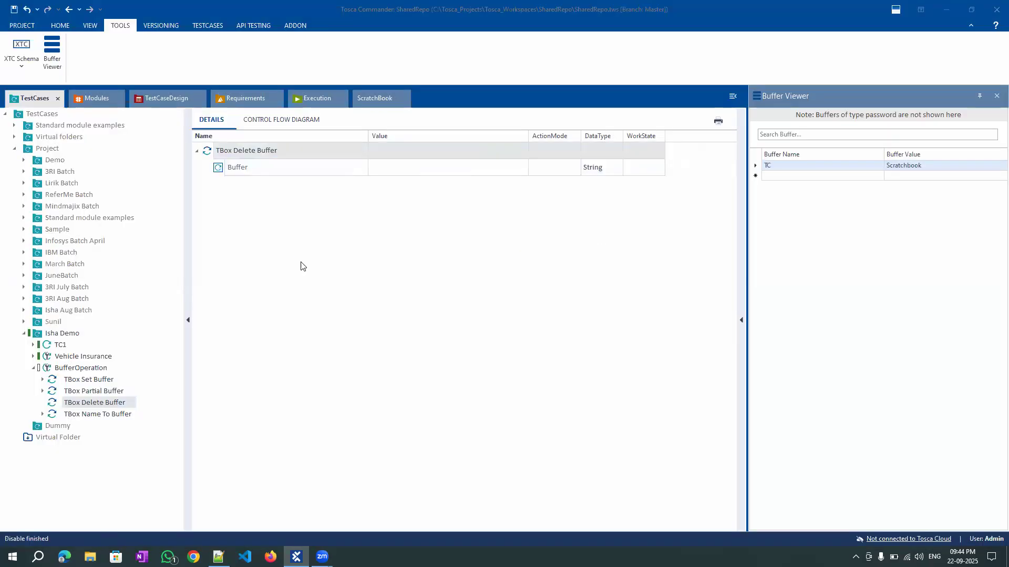
Run the BufferOperation entry of the IshaSepBatch execution list
left_click(316, 99)
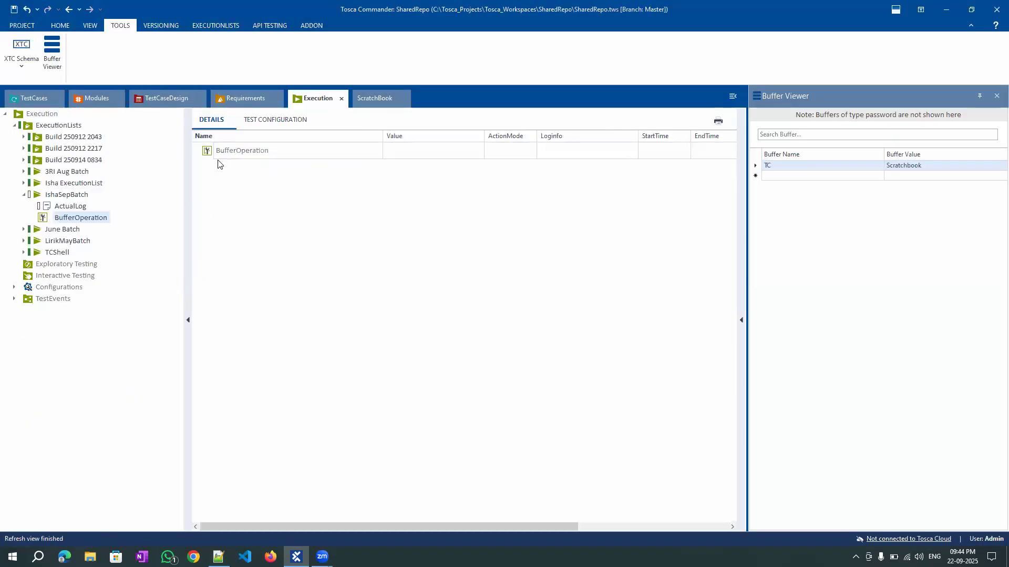
right_click(227, 150)
left_click(278, 250)
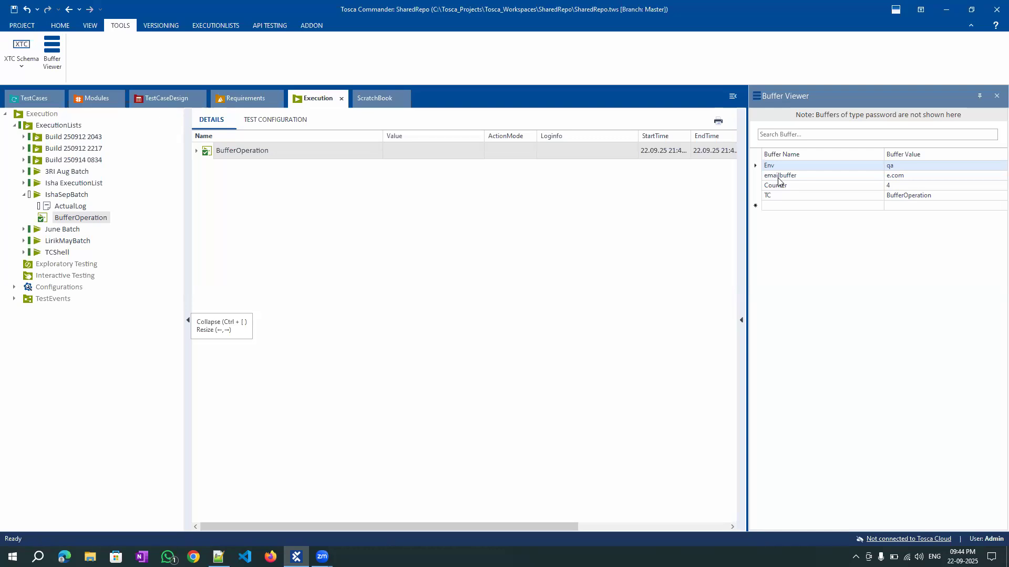
Expand the BufferOperation execution log to its test steps and compare them with the disabled TBox Delete Buffer step
left_click(37, 100)
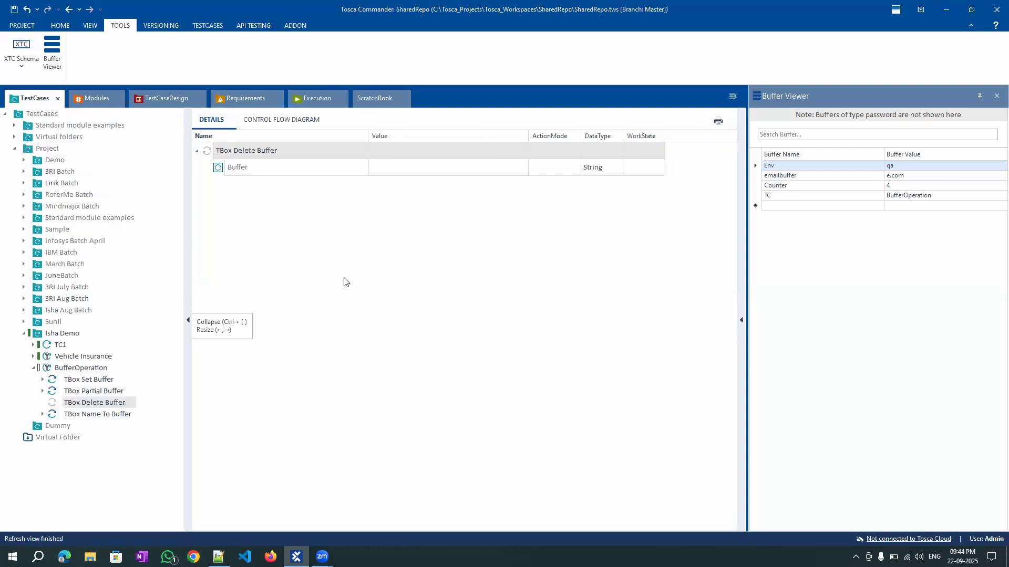
left_click(318, 100)
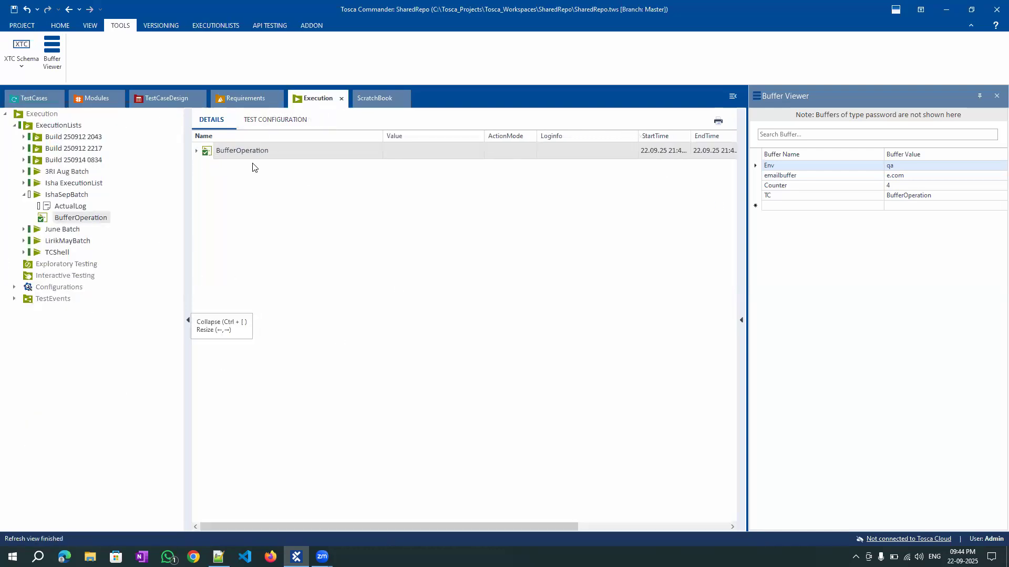
left_click(34, 98)
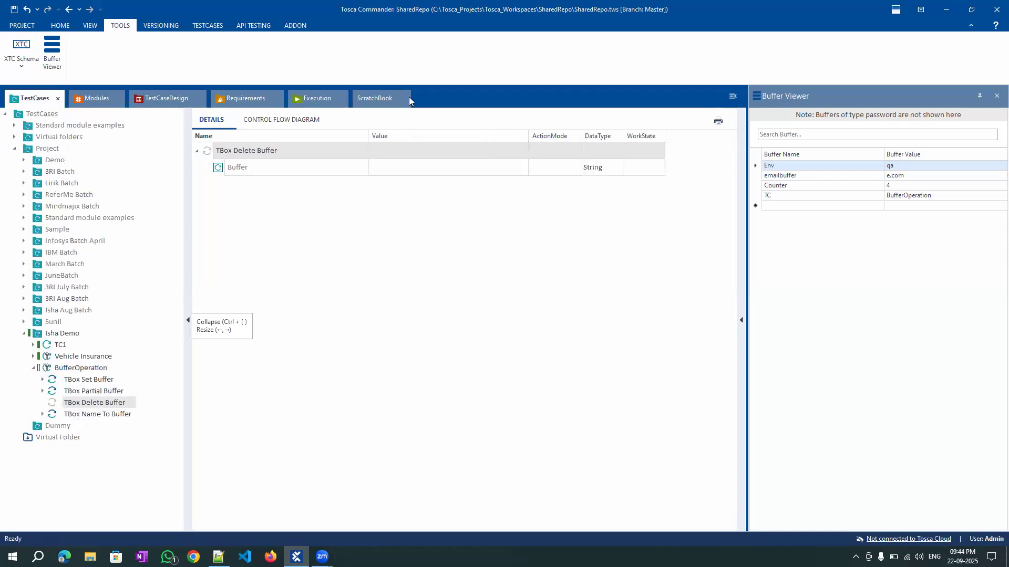
left_click(315, 98)
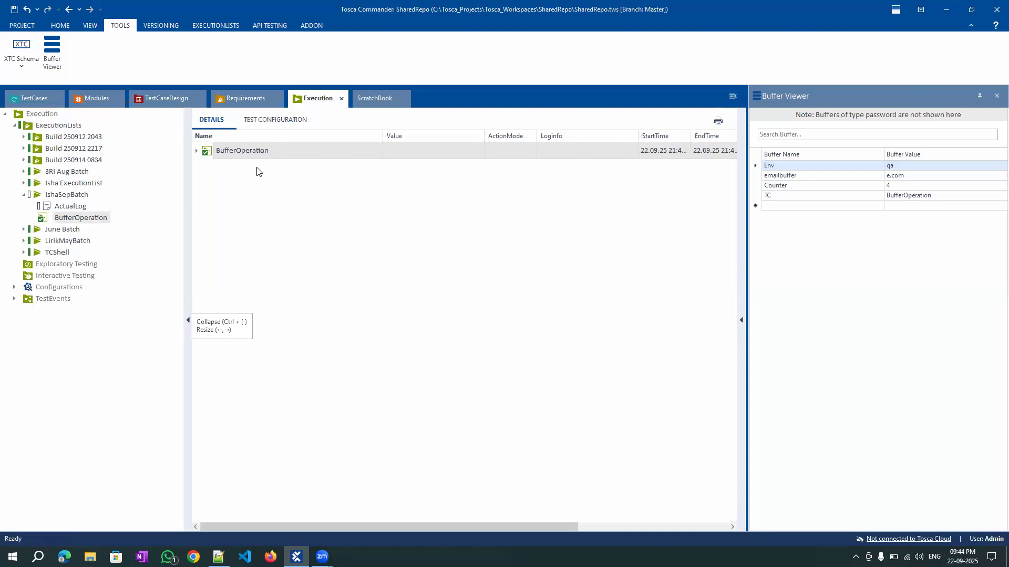
left_click(196, 152)
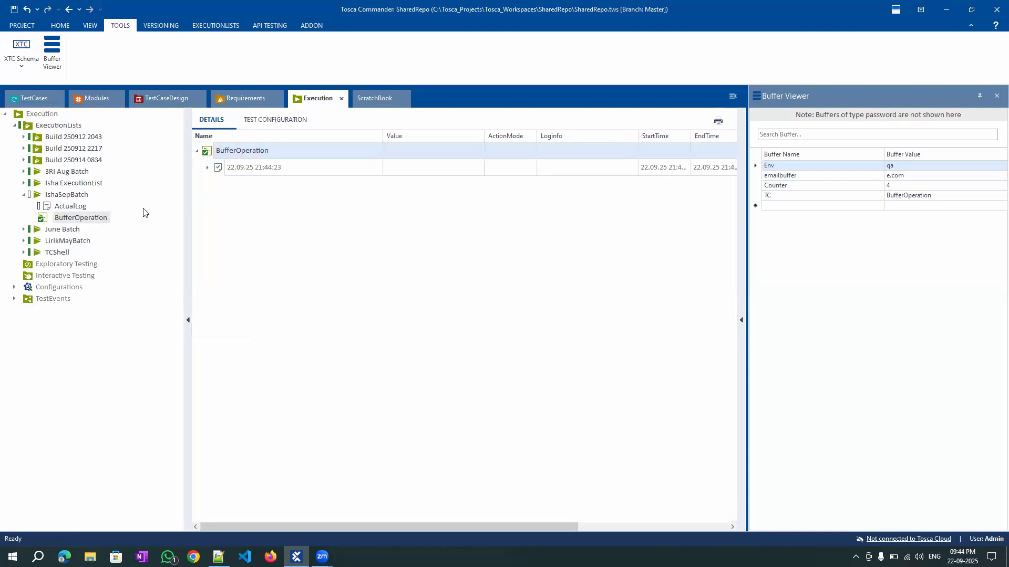
left_click(207, 168)
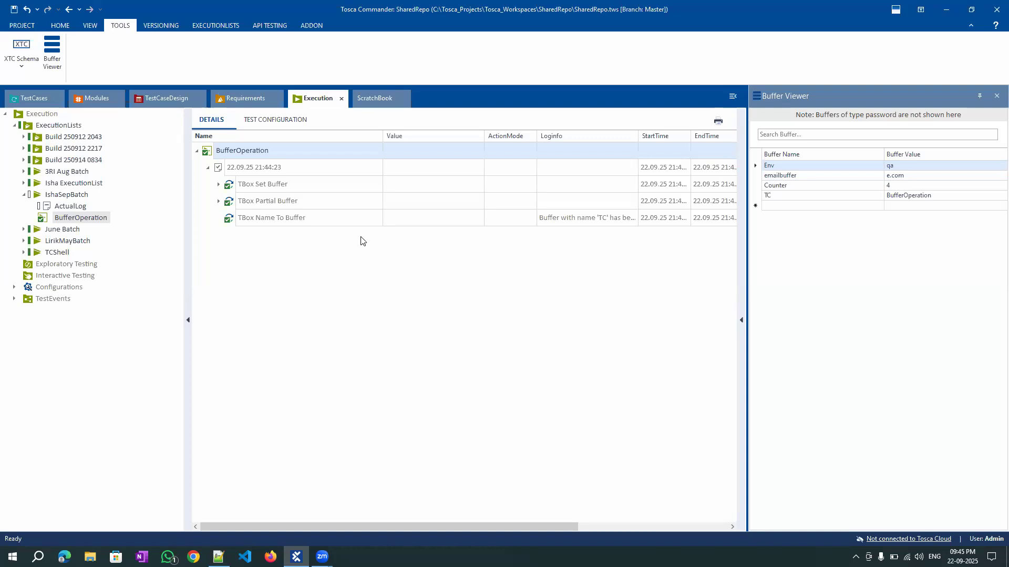
Switch to Notepad++ to view the assignments in Assignments.txt and return to Tosca Commander
left_click(26, 101)
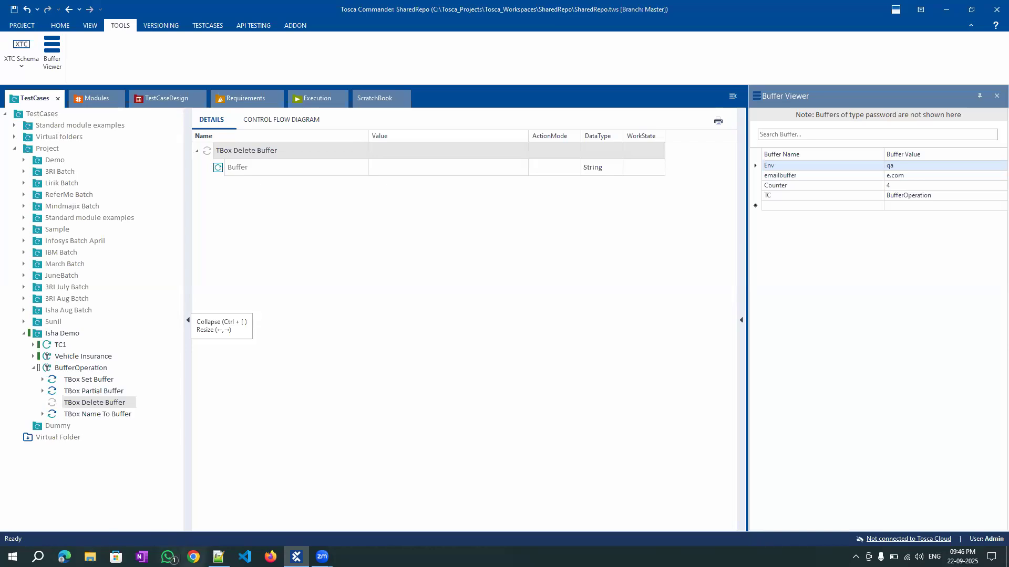
left_click(219, 557)
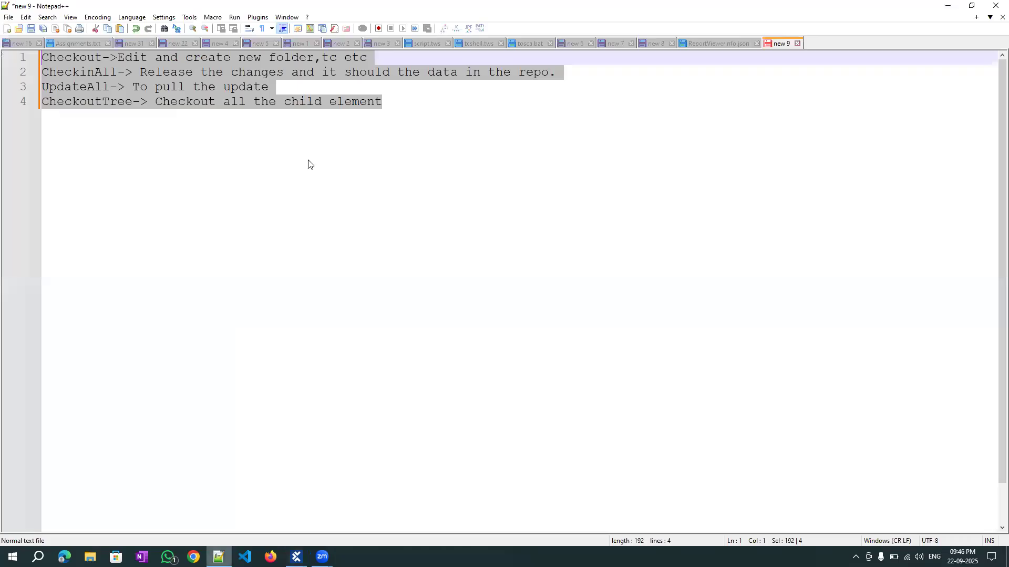
left_click(74, 44)
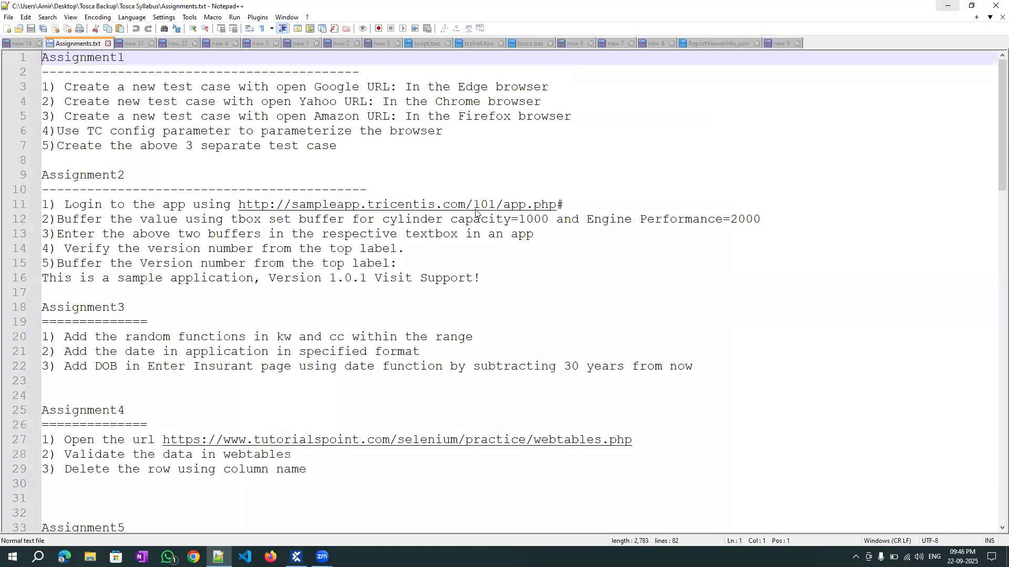
key("alt+Tab")
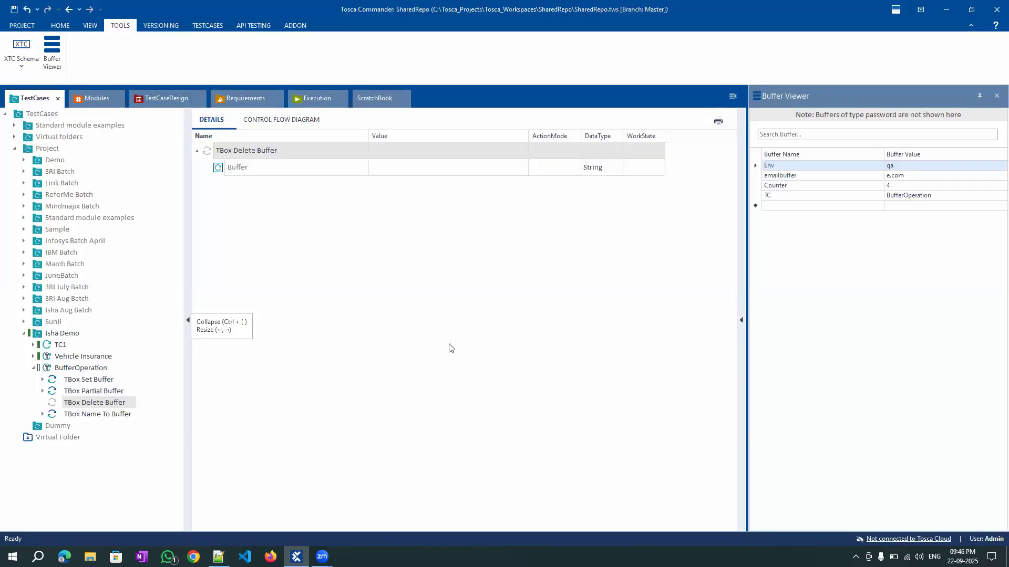